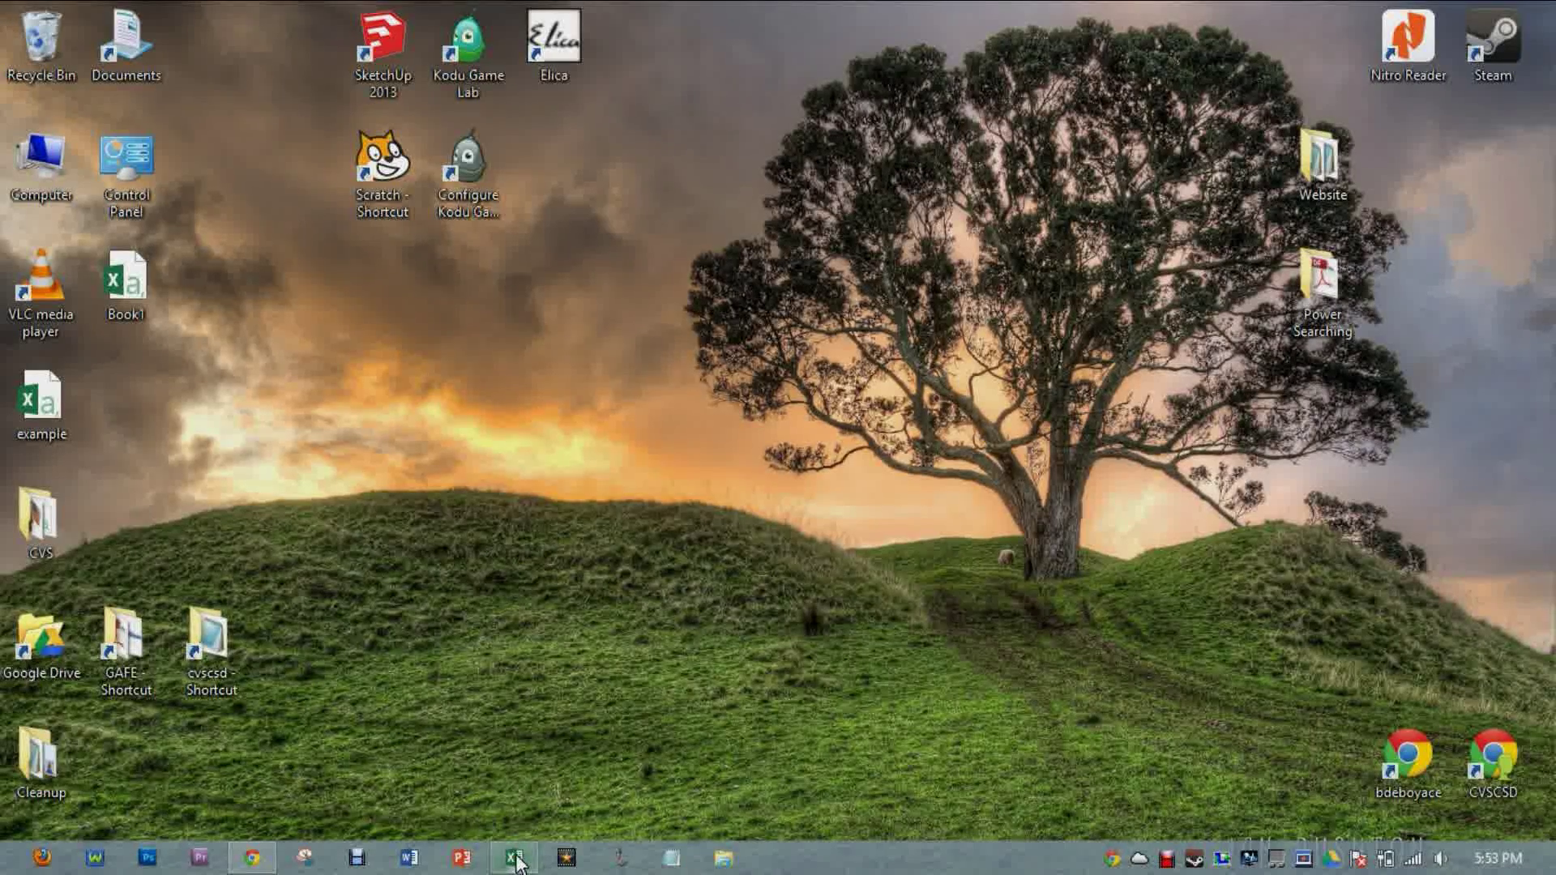
Step: Launch Excel from the taskbar and start a blank workbook, Book1
{"action": "left_click", "coordinate": [516, 858]}
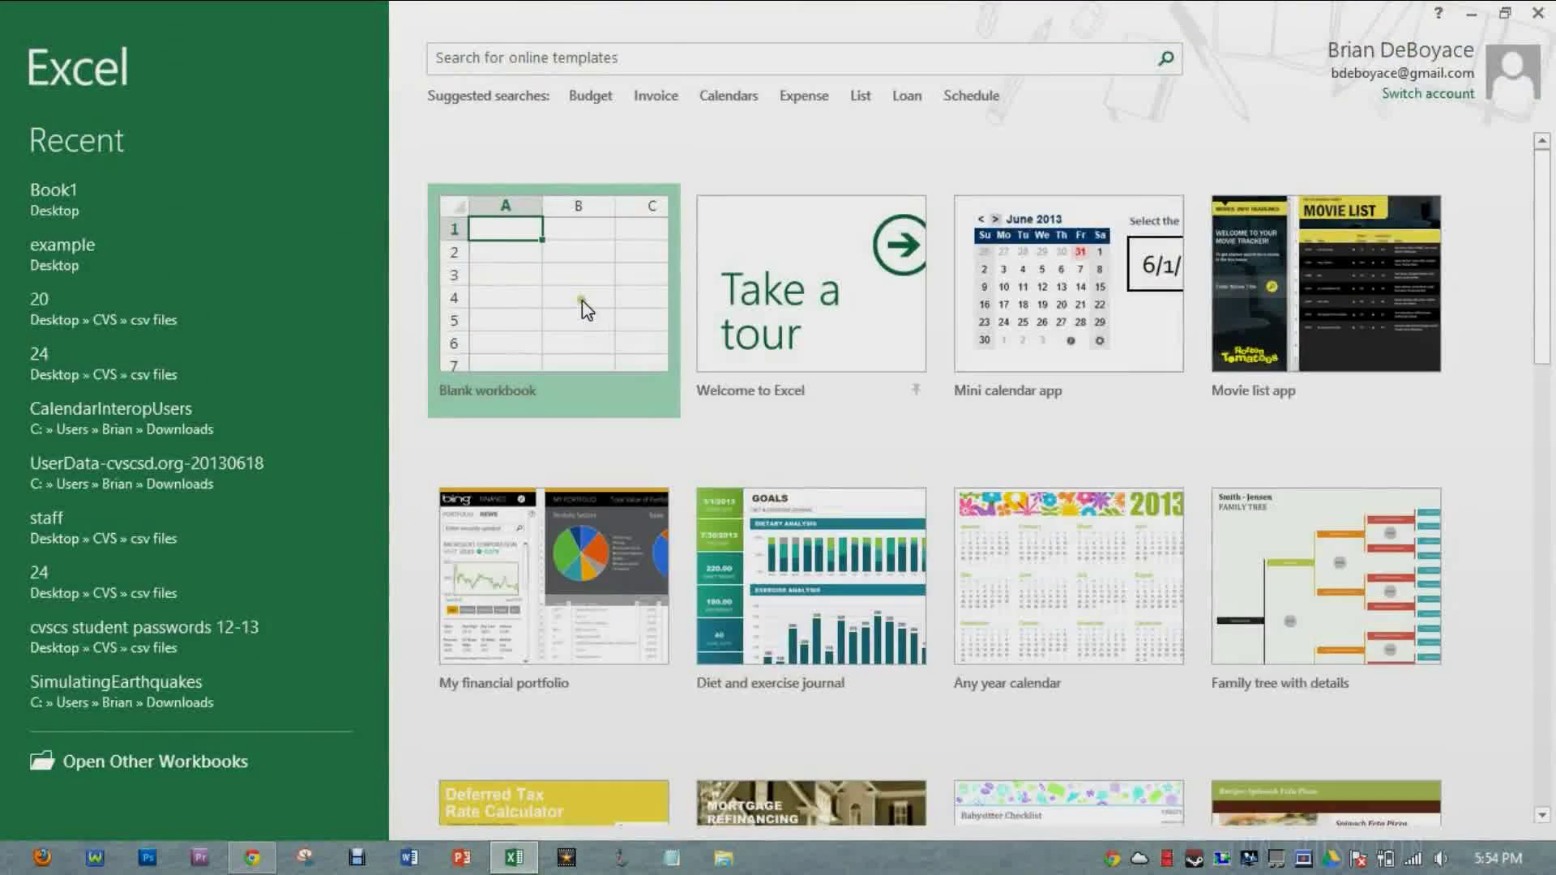
{"action": "left_click", "coordinate": [581, 307]}
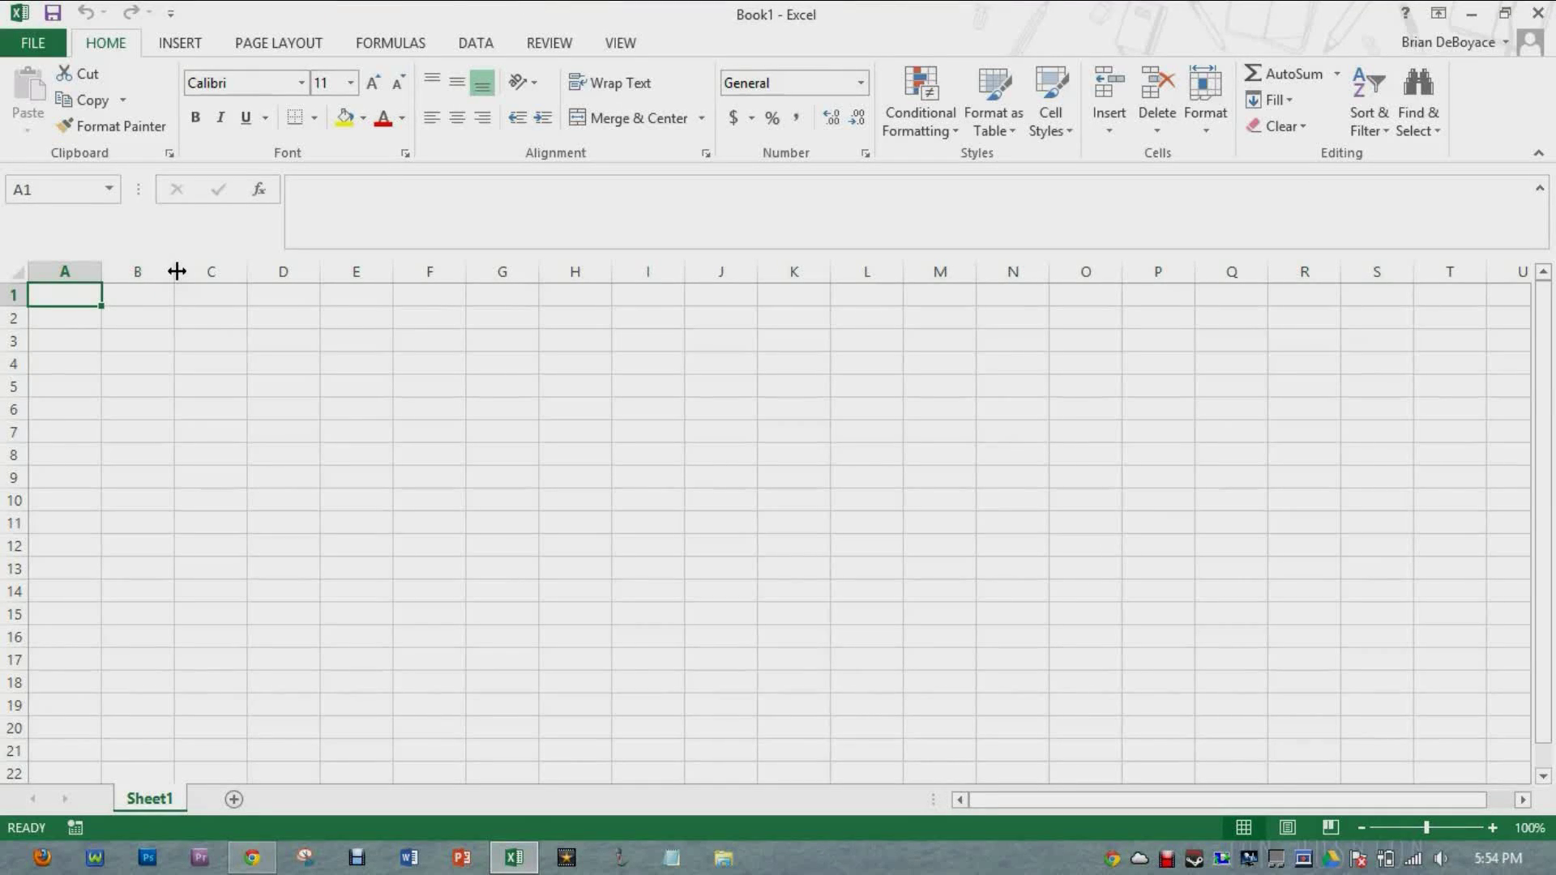
Step: Enter headers subject, start date, start time, end date, end time in A1 through E1
{"action": "type", "text": "subject"}
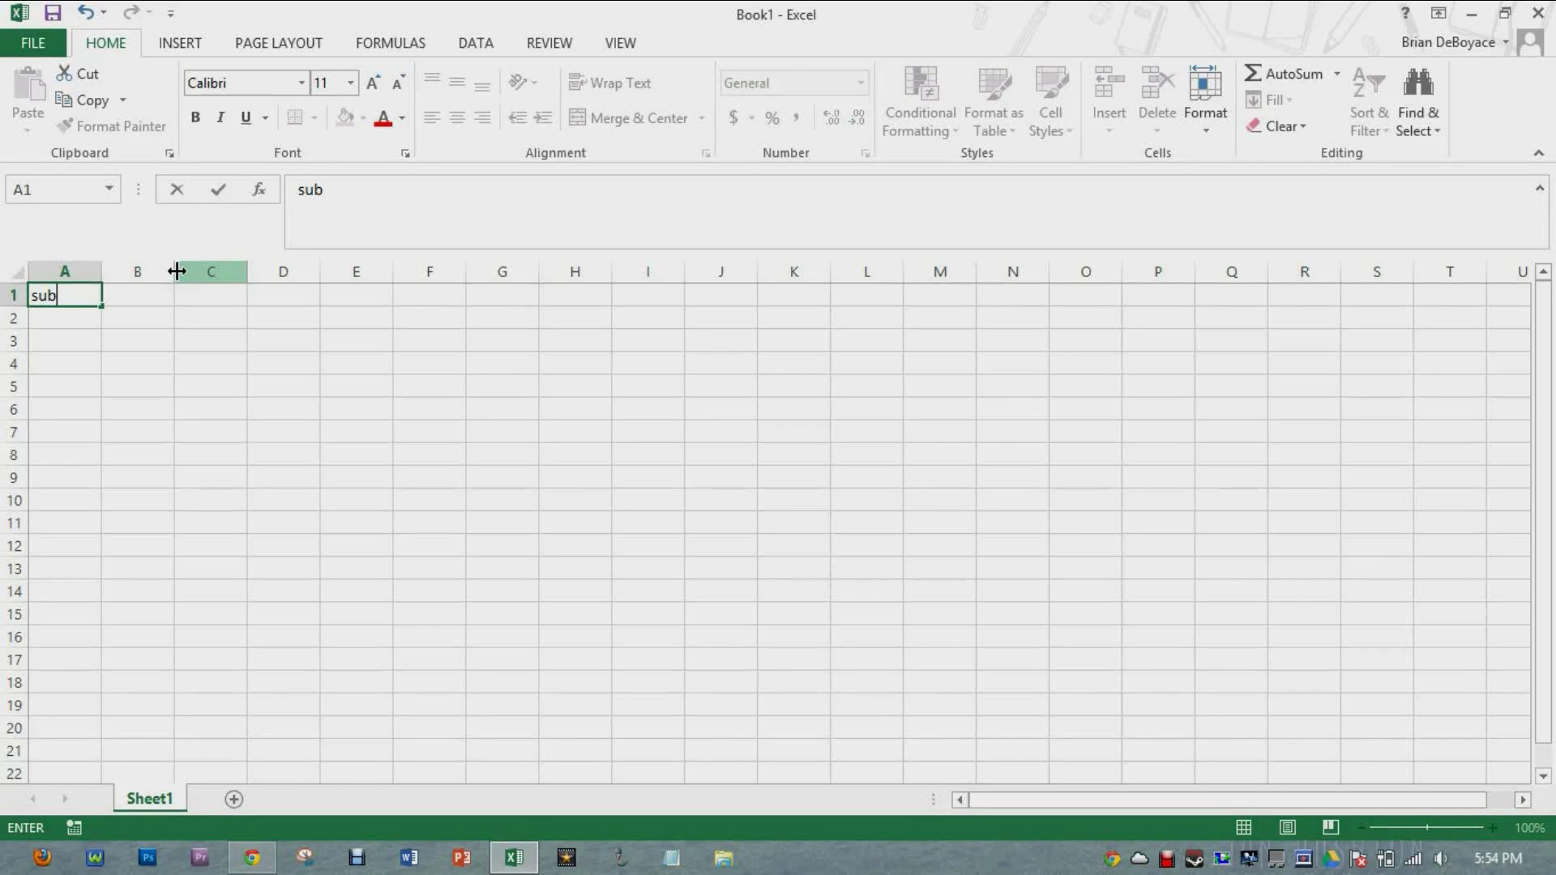
{"action": "key", "text": "Tab"}
{"action": "type", "text": "start date"}
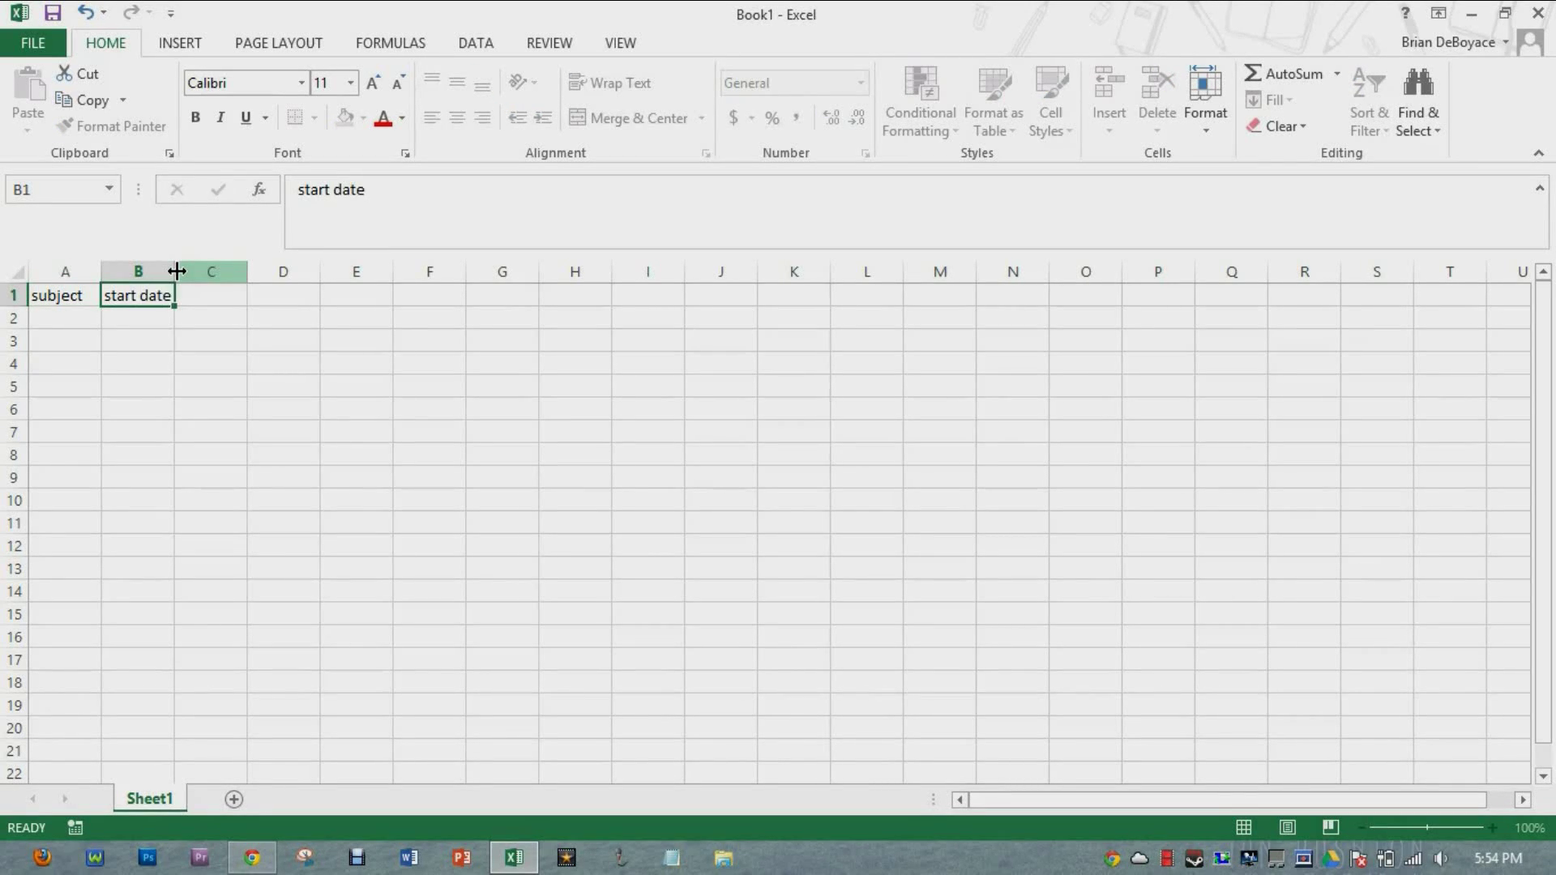
{"action": "key", "text": "Tab"}
{"action": "type", "text": "start time"}
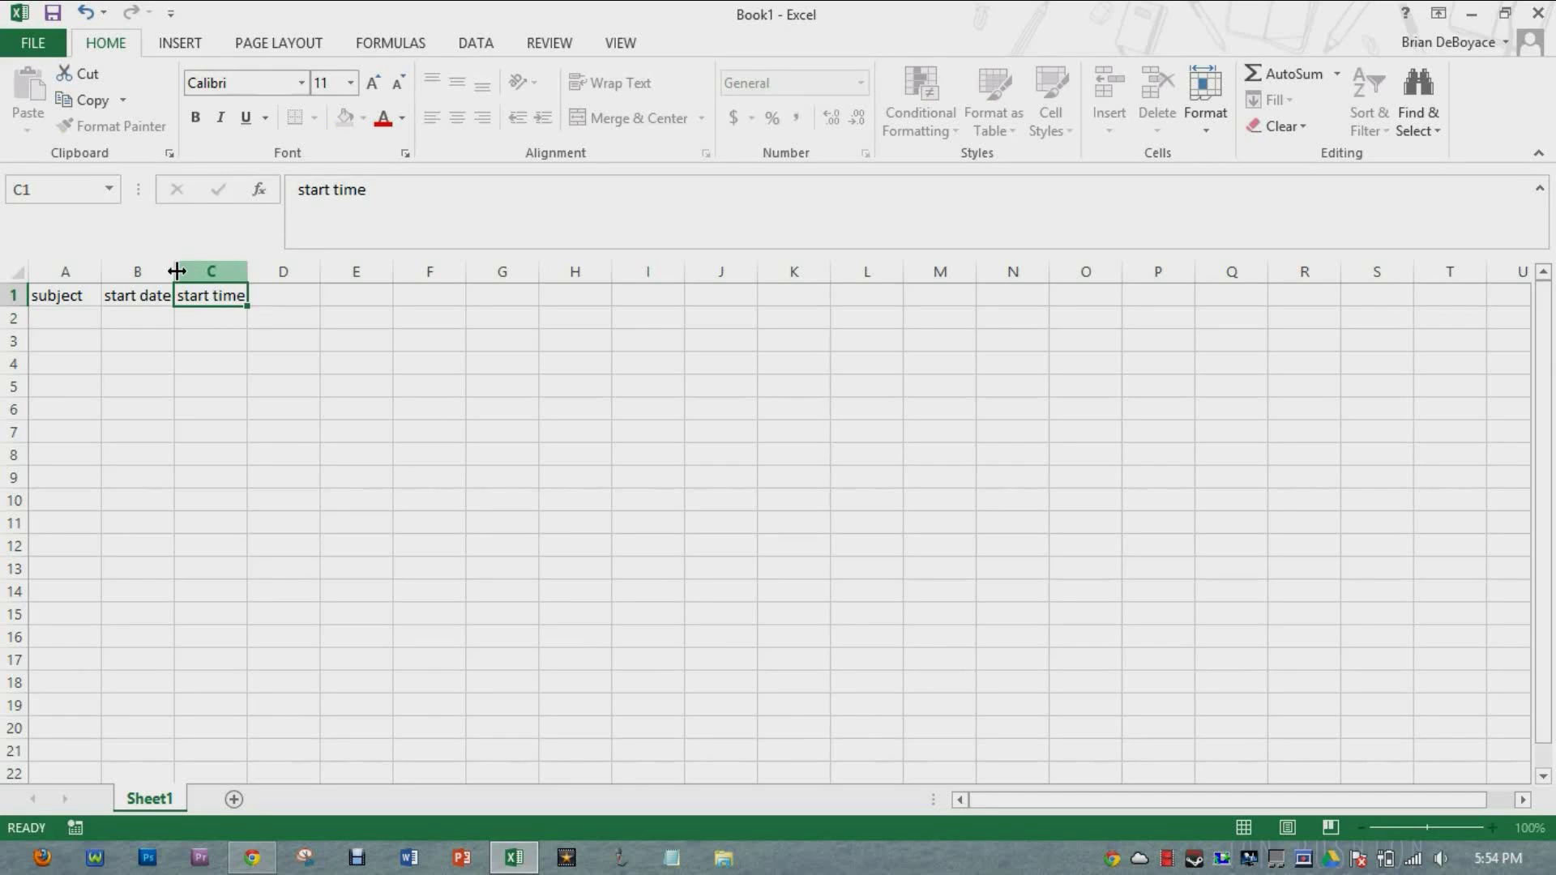
{"action": "key", "text": "Tab"}
{"action": "type", "text": "end date"}
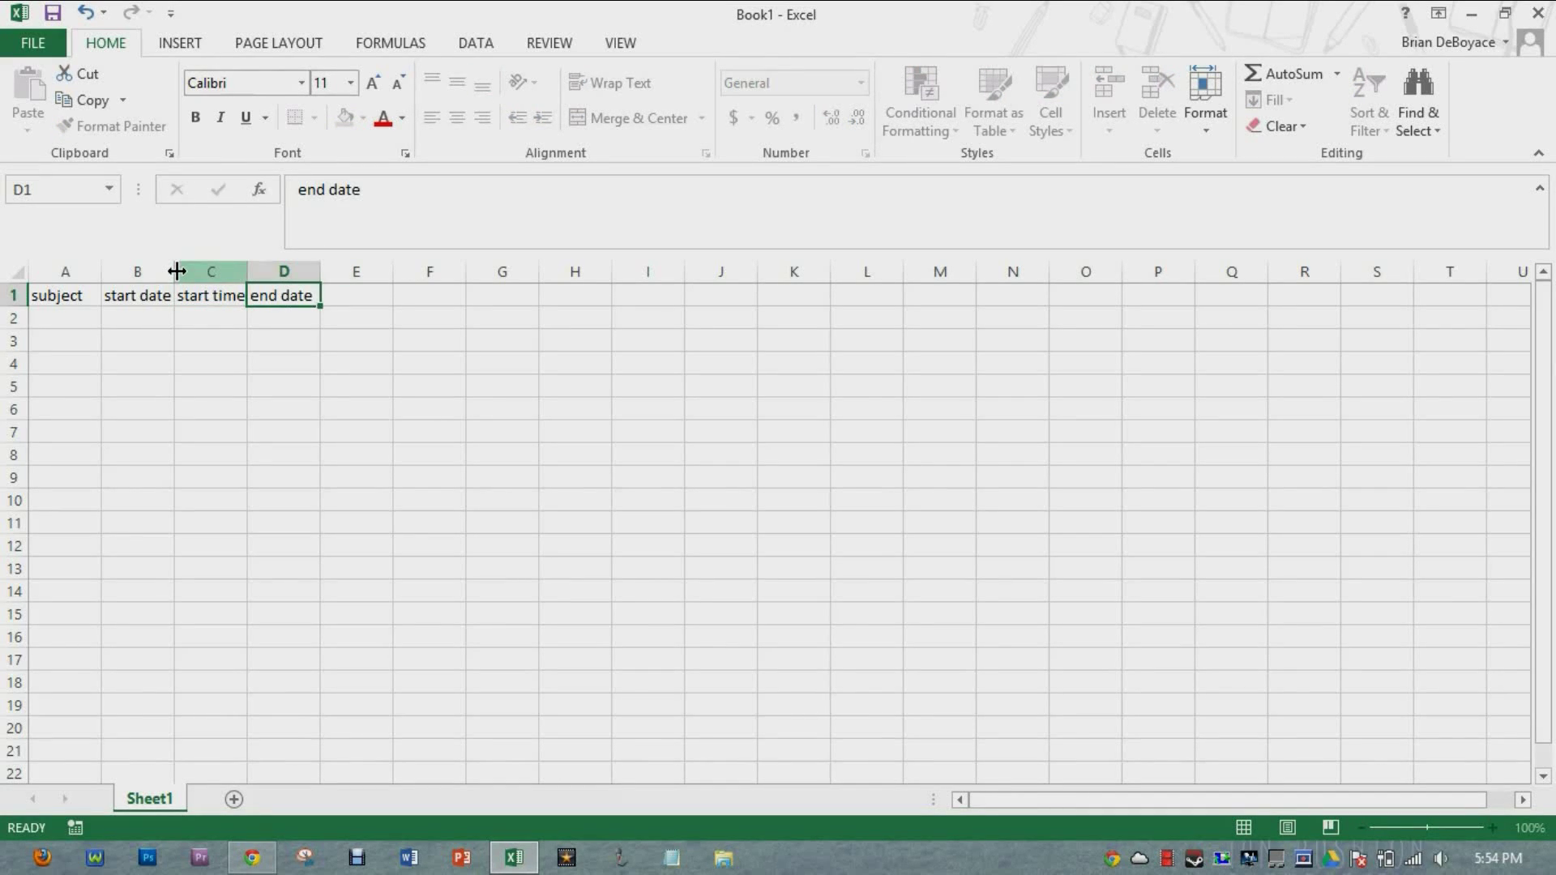
{"action": "key", "text": "Tab"}
{"action": "type", "text": "end time"}
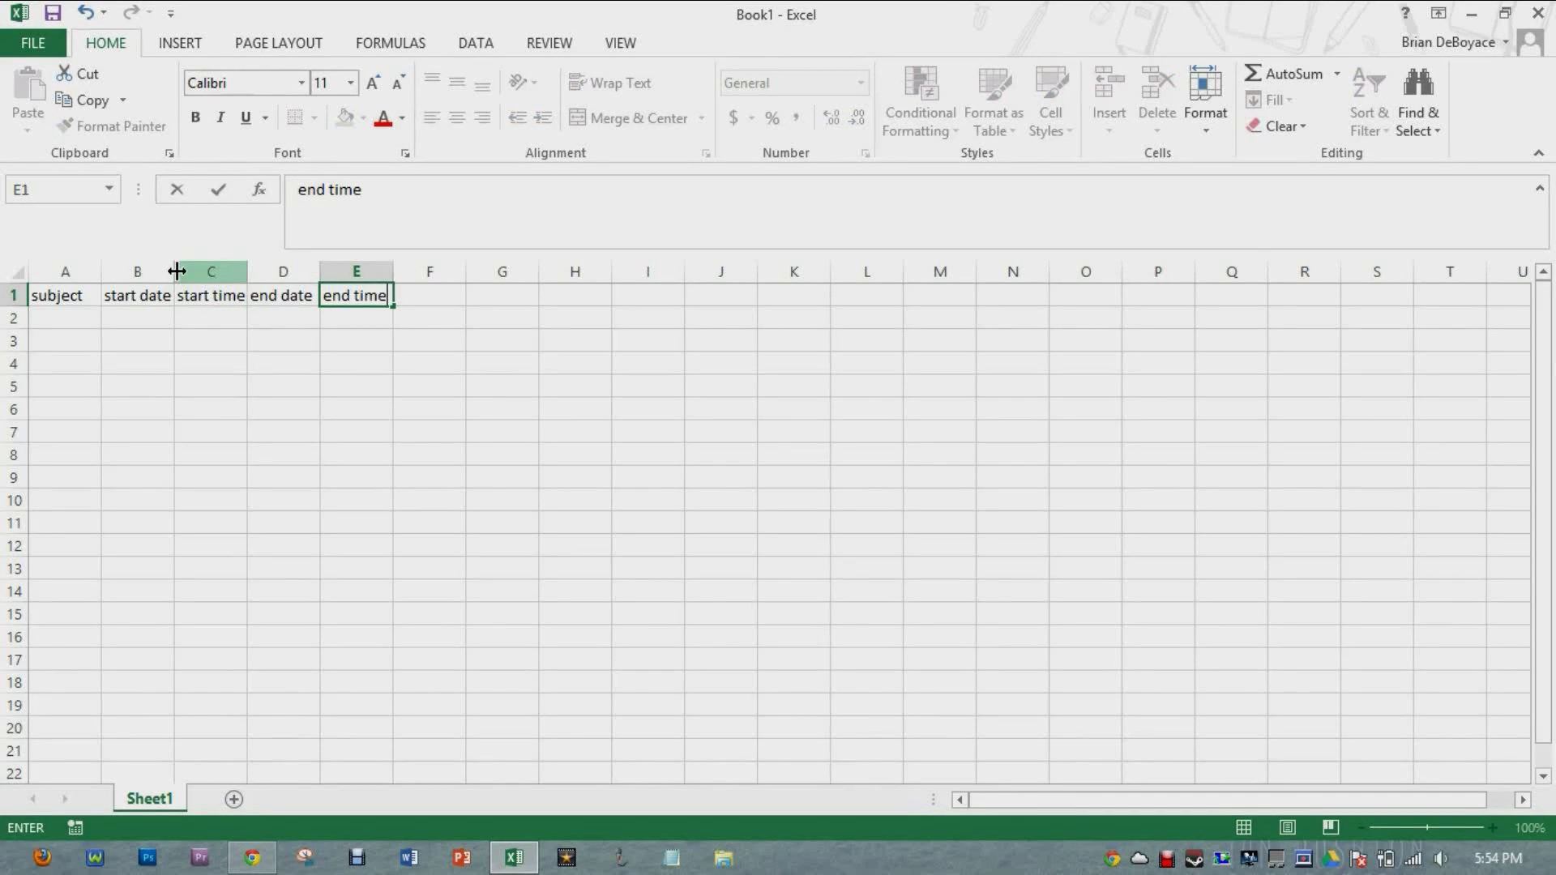
{"action": "key", "text": "Tab"}
Step: Add headers all day event, description, location and private in F1 through I1
{"action": "type", "text": "all day event"}
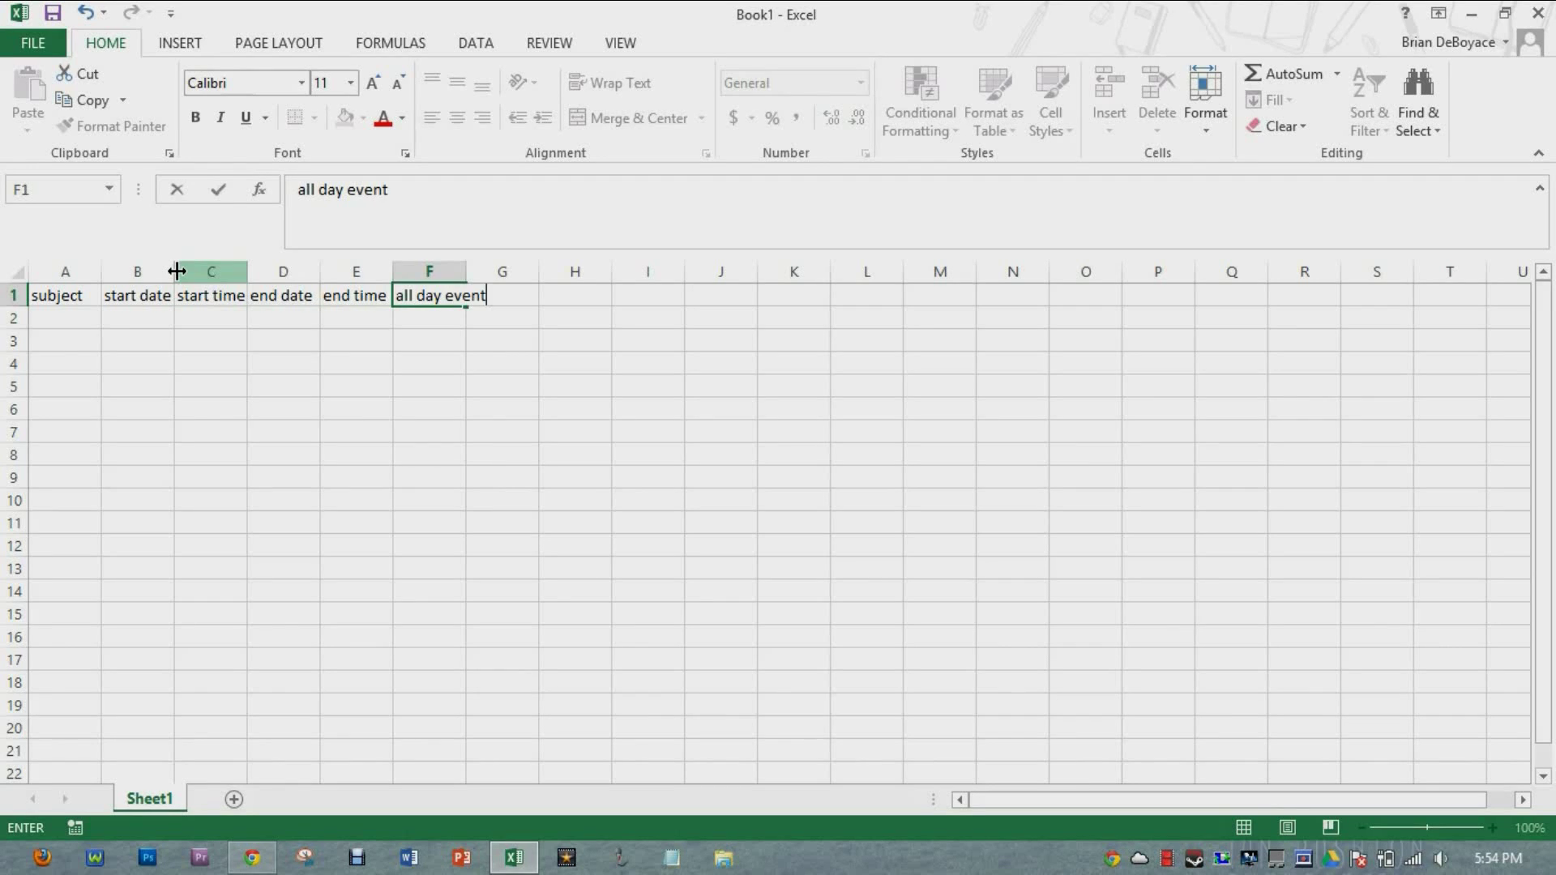
{"action": "key", "text": "Tab"}
{"action": "type", "text": "de"}
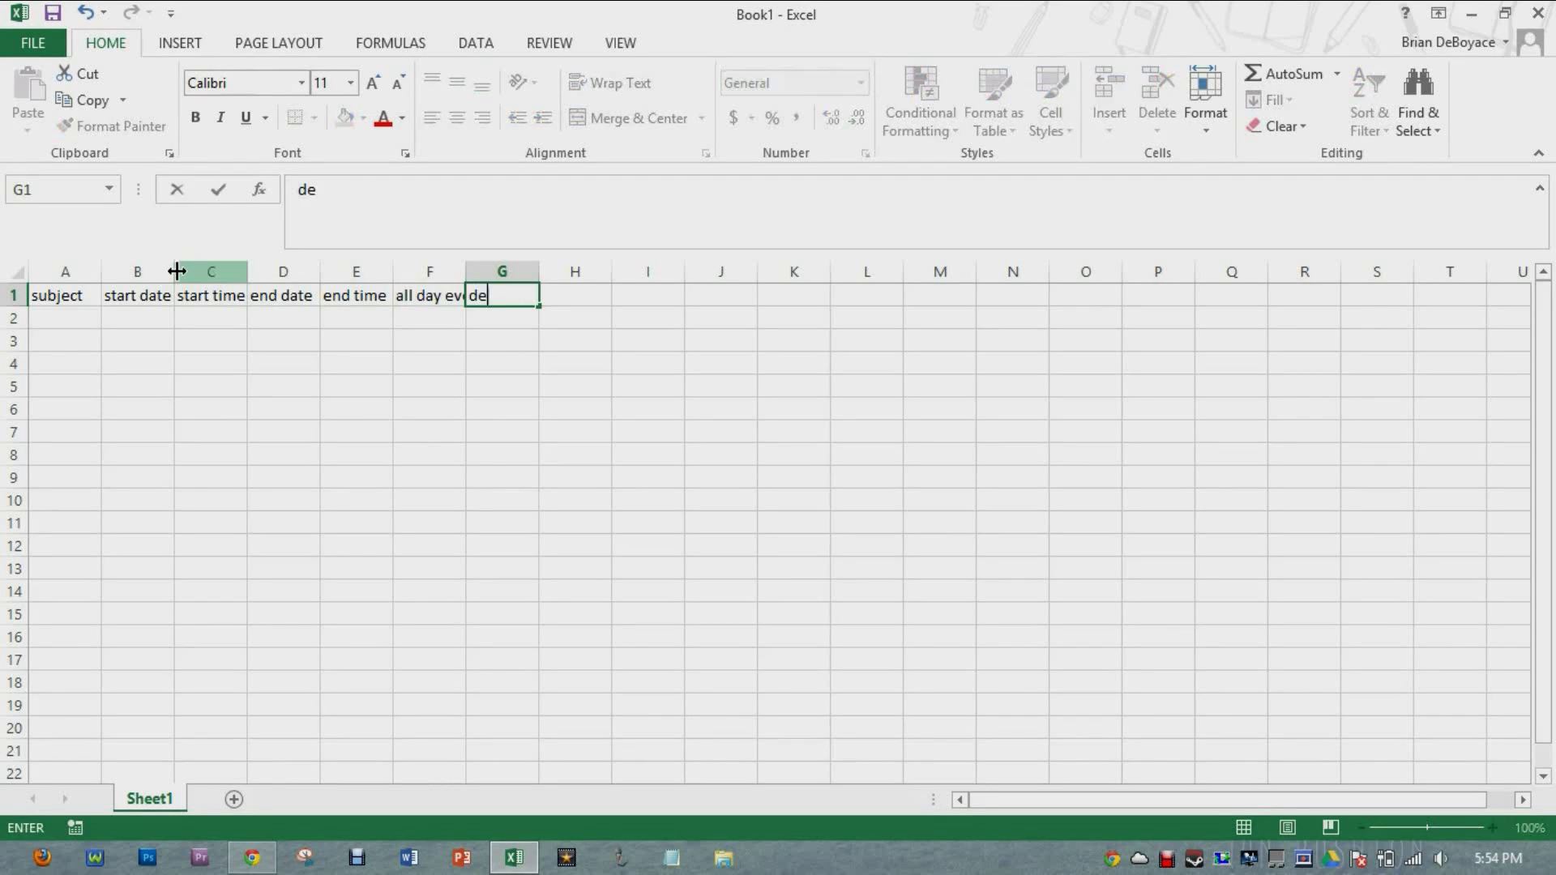
{"action": "type", "text": "scription"}
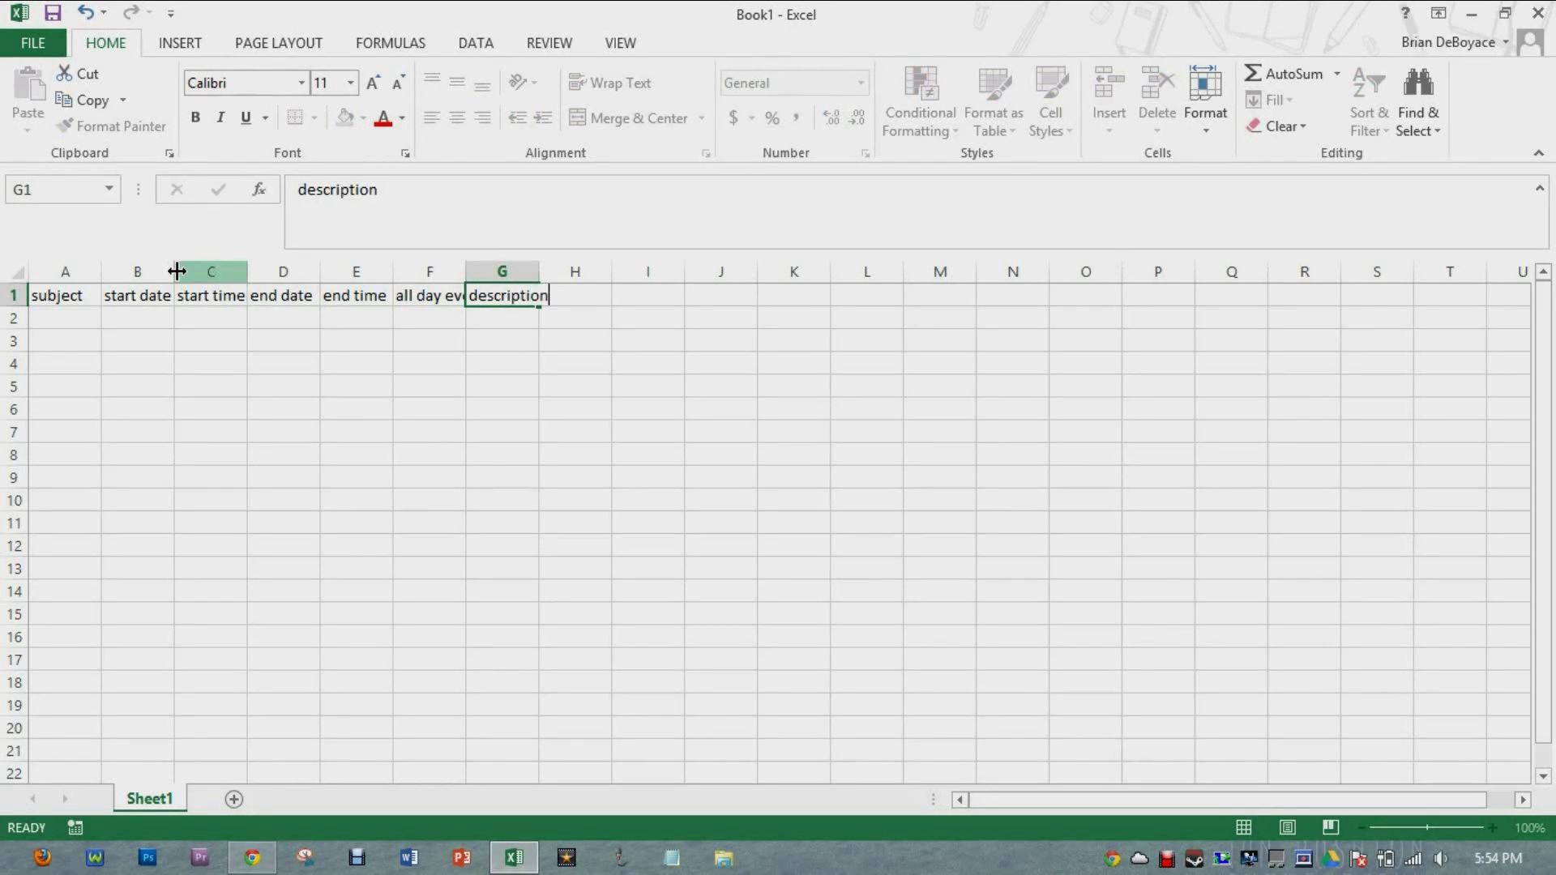
{"action": "key", "text": "Tab"}
{"action": "type", "text": "location"}
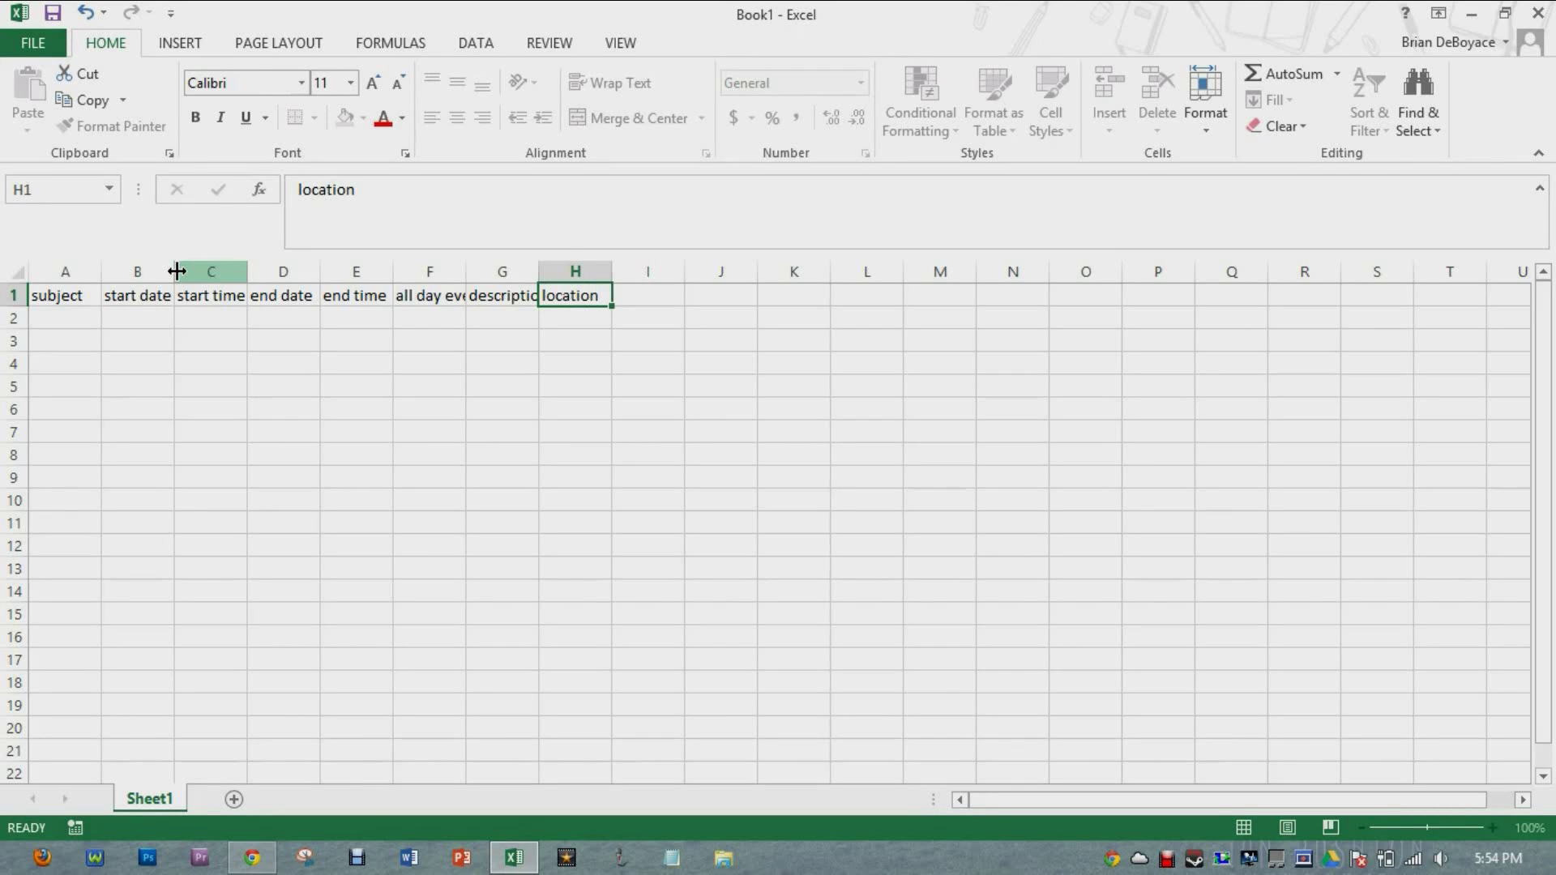
{"action": "key", "text": "Tab"}
{"action": "type", "text": "private"}
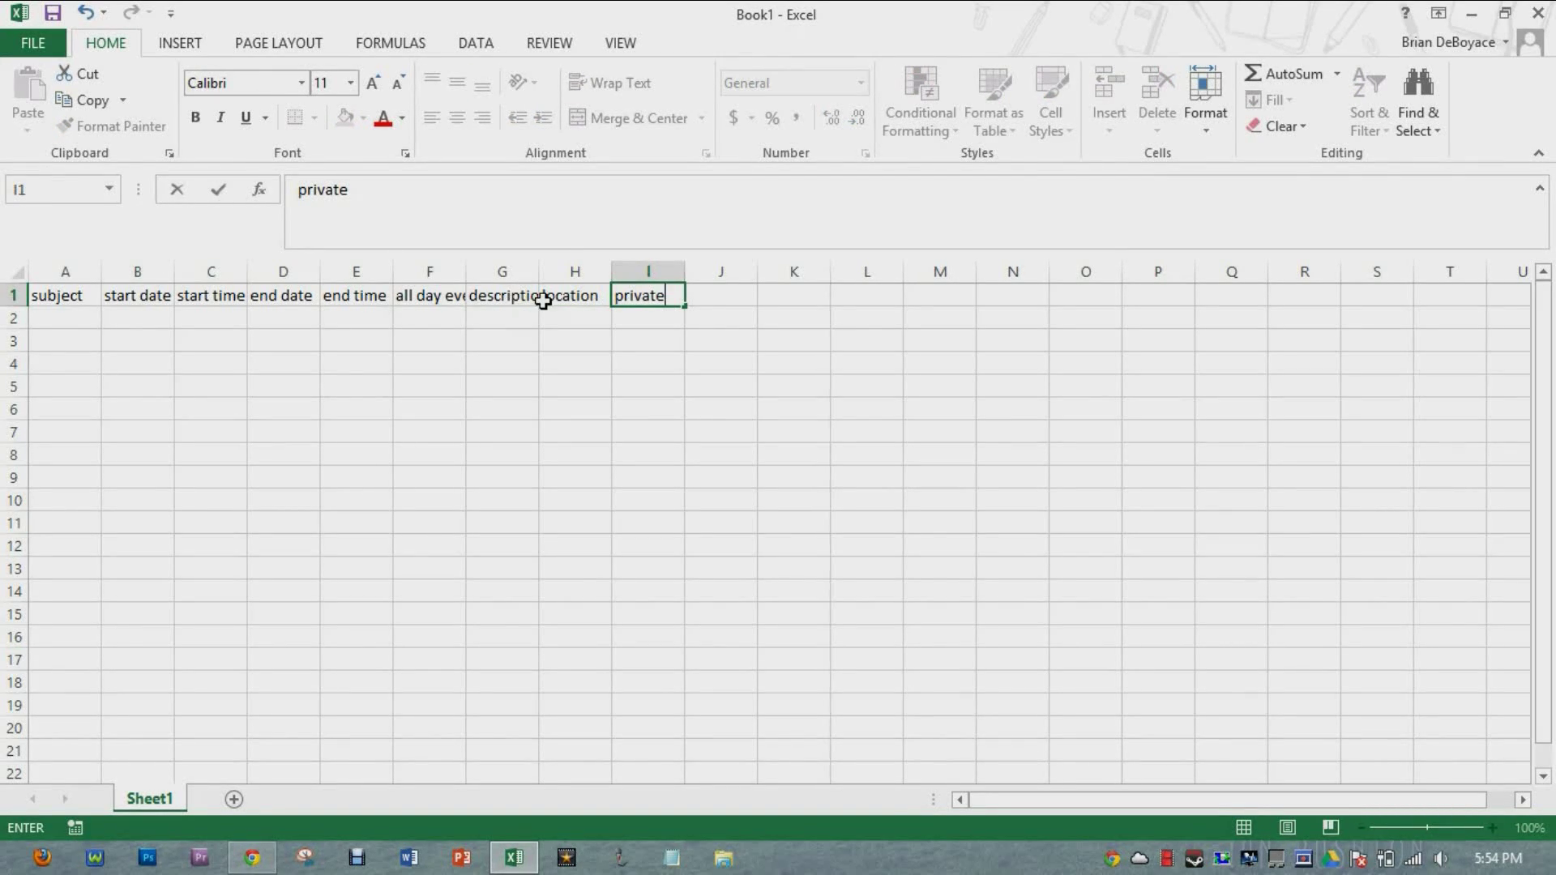
{"action": "left_click", "coordinate": [579, 340]}
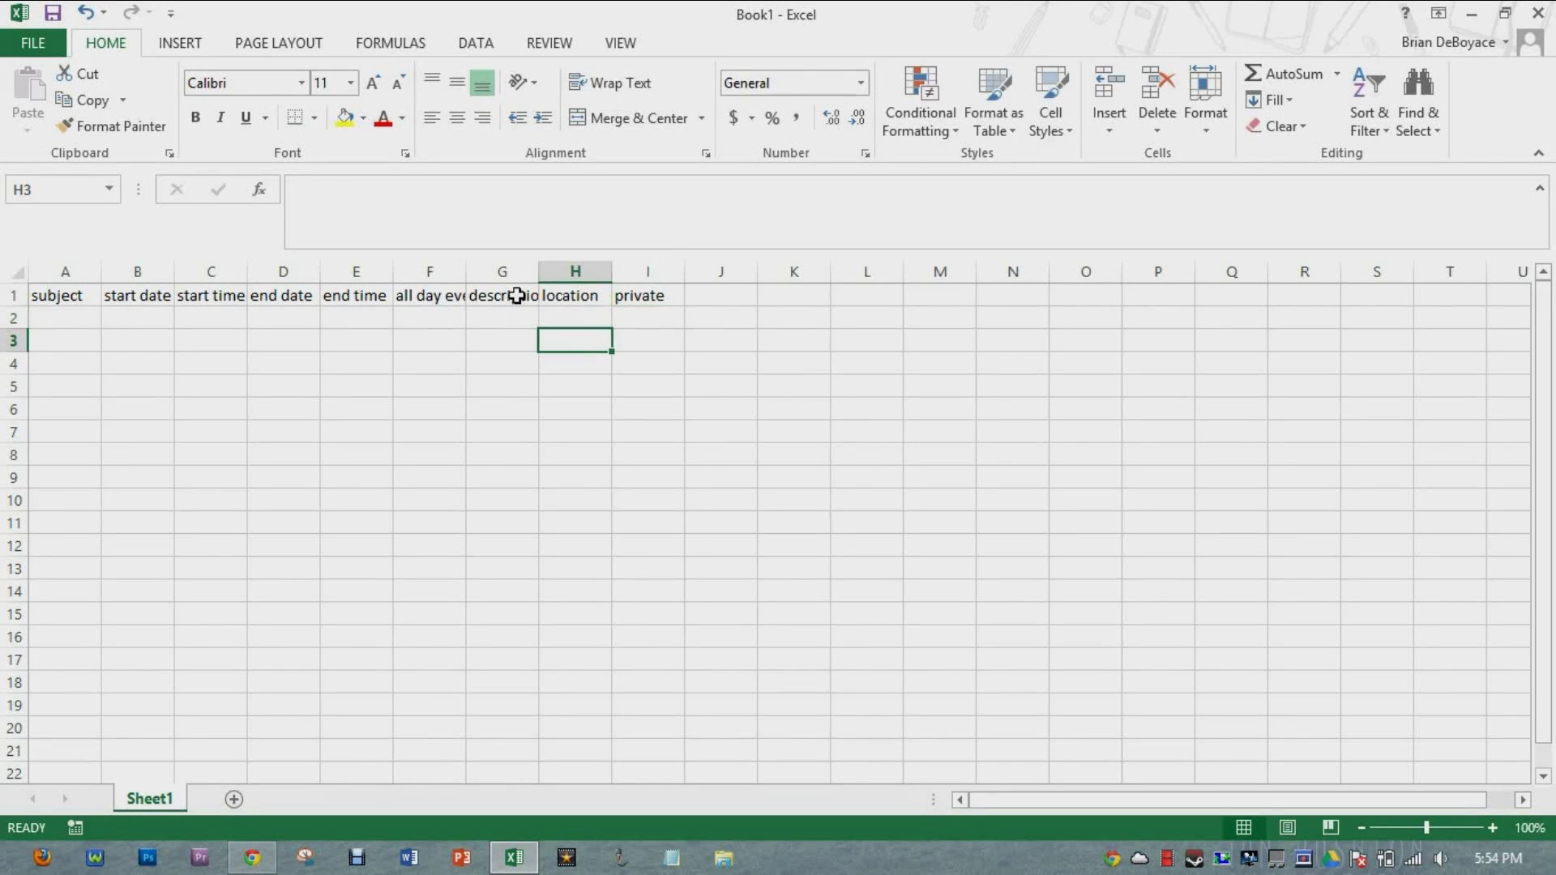
Step: Clear the F1:I1 headers so row 1 ends at end time in E1
{"action": "left_click", "coordinate": [660, 298]}
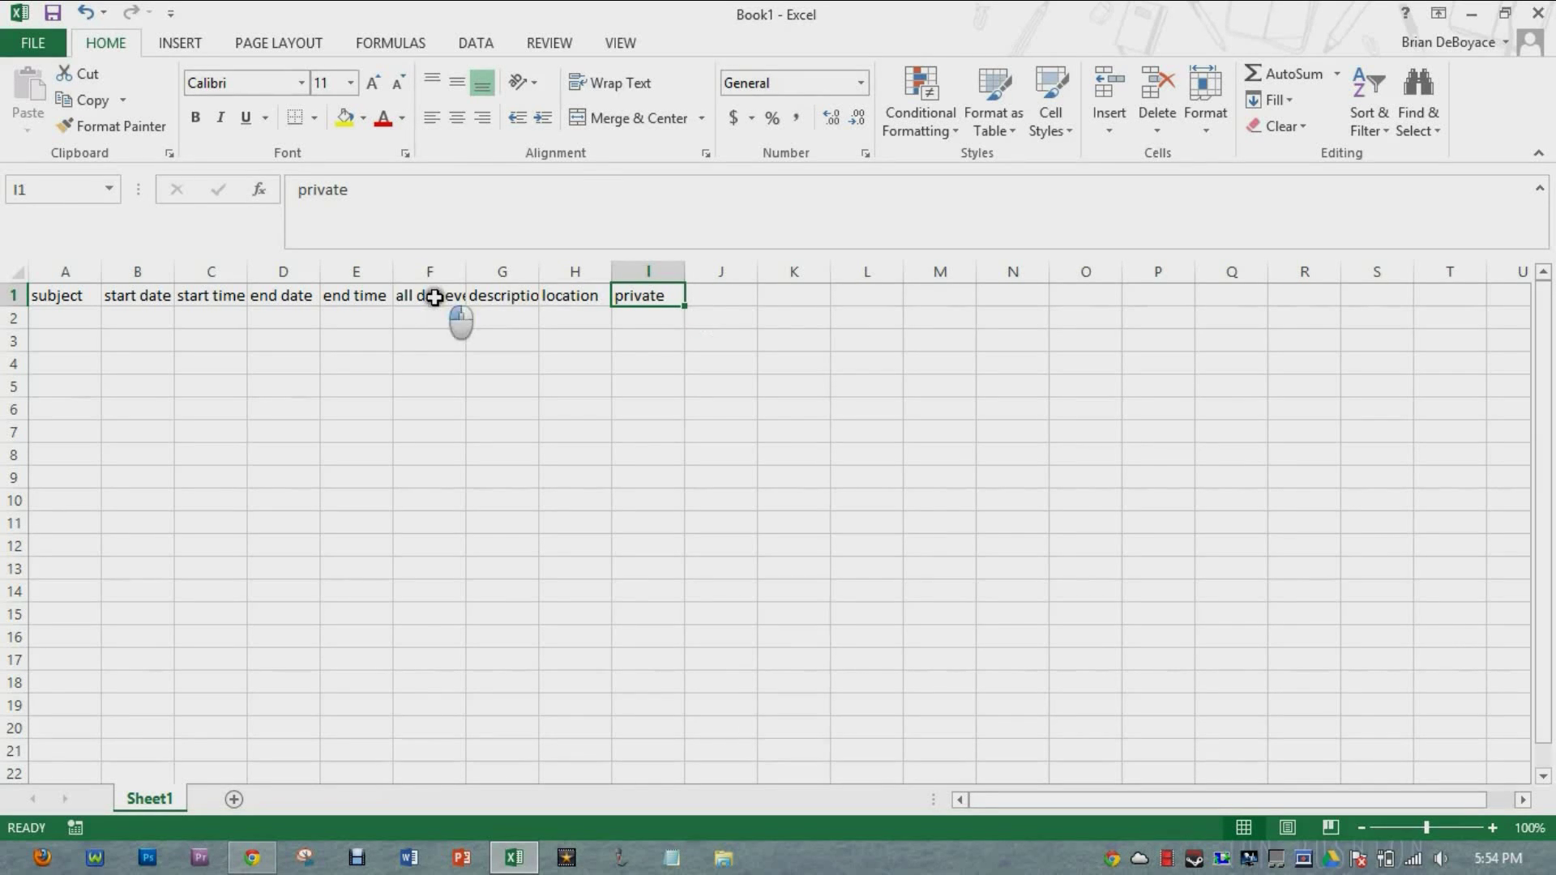
{"action": "left_click", "coordinate": [436, 298], "text": "shift"}
{"action": "key", "text": "Delete"}
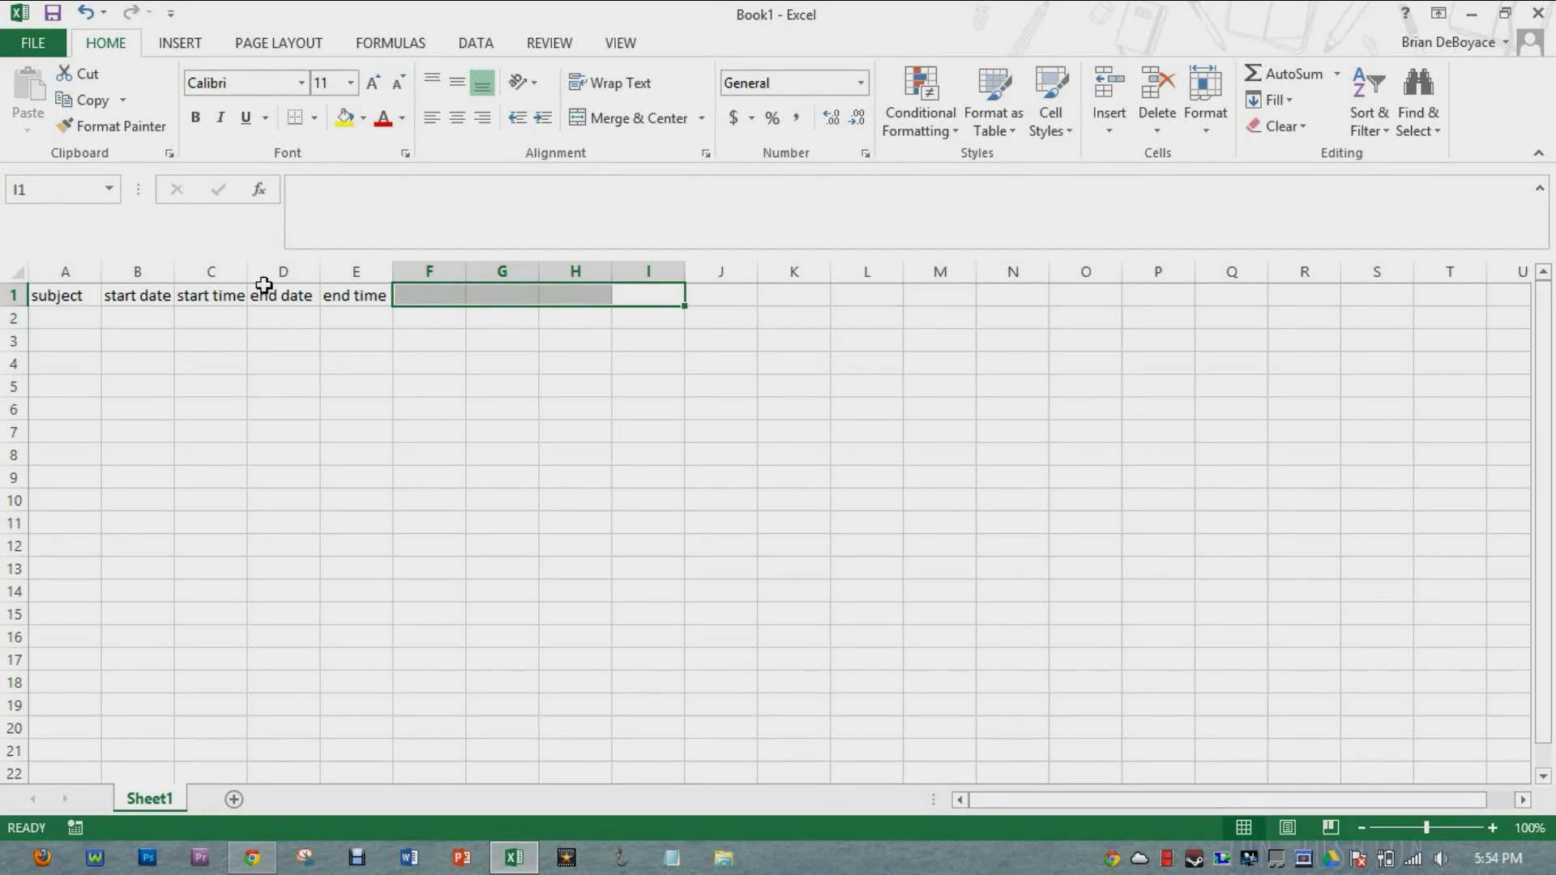
{"action": "left_click", "coordinate": [209, 407]}
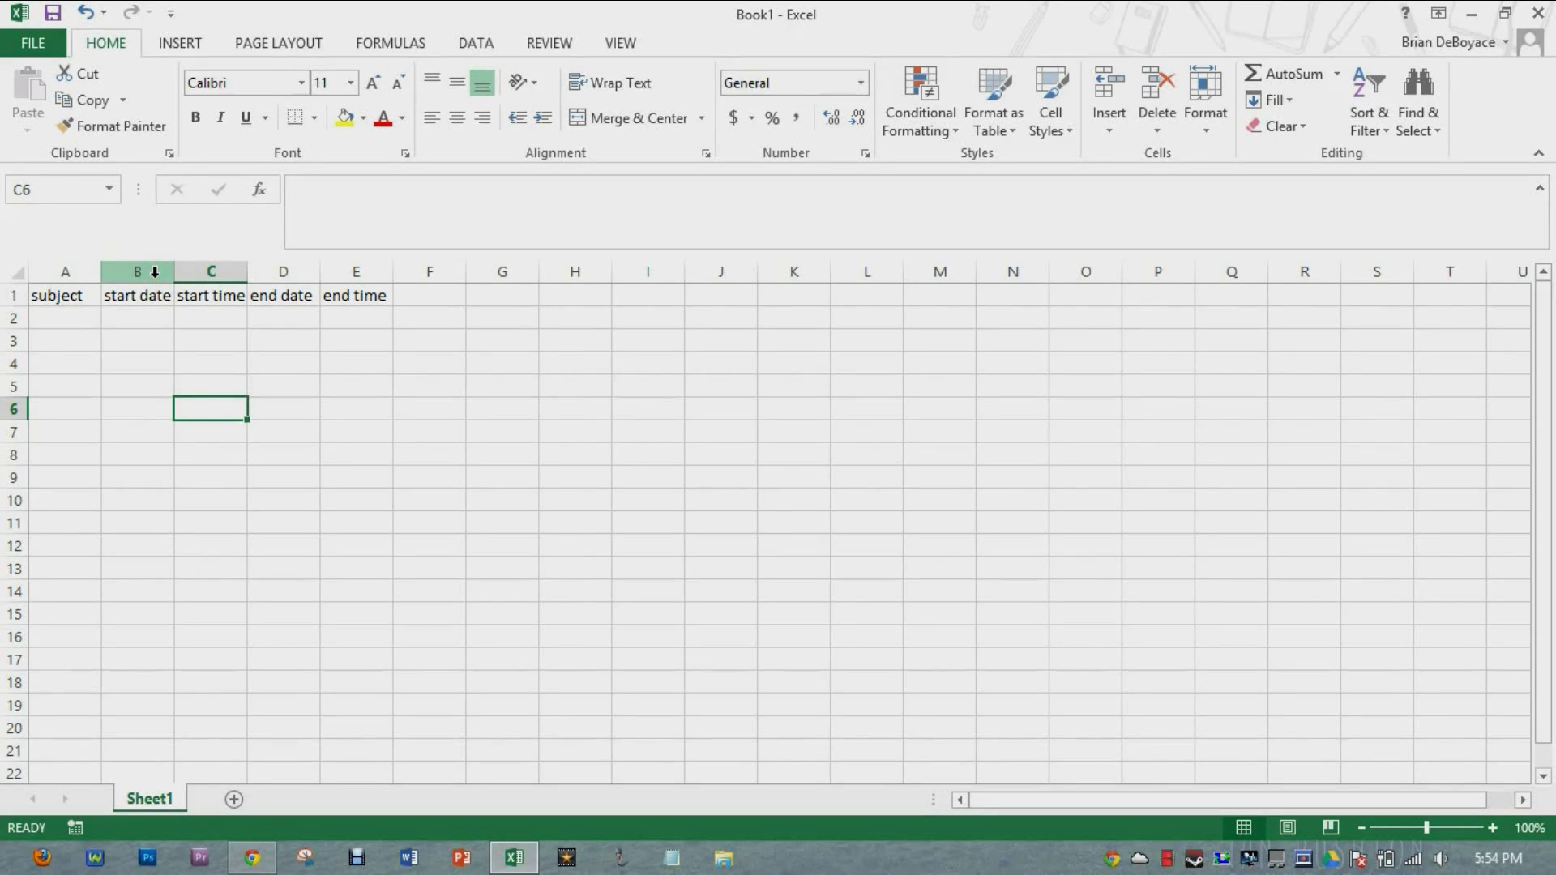
Step: Apply a Date number format to the start date and end date columns, B and D
{"action": "left_click", "coordinate": [155, 271]}
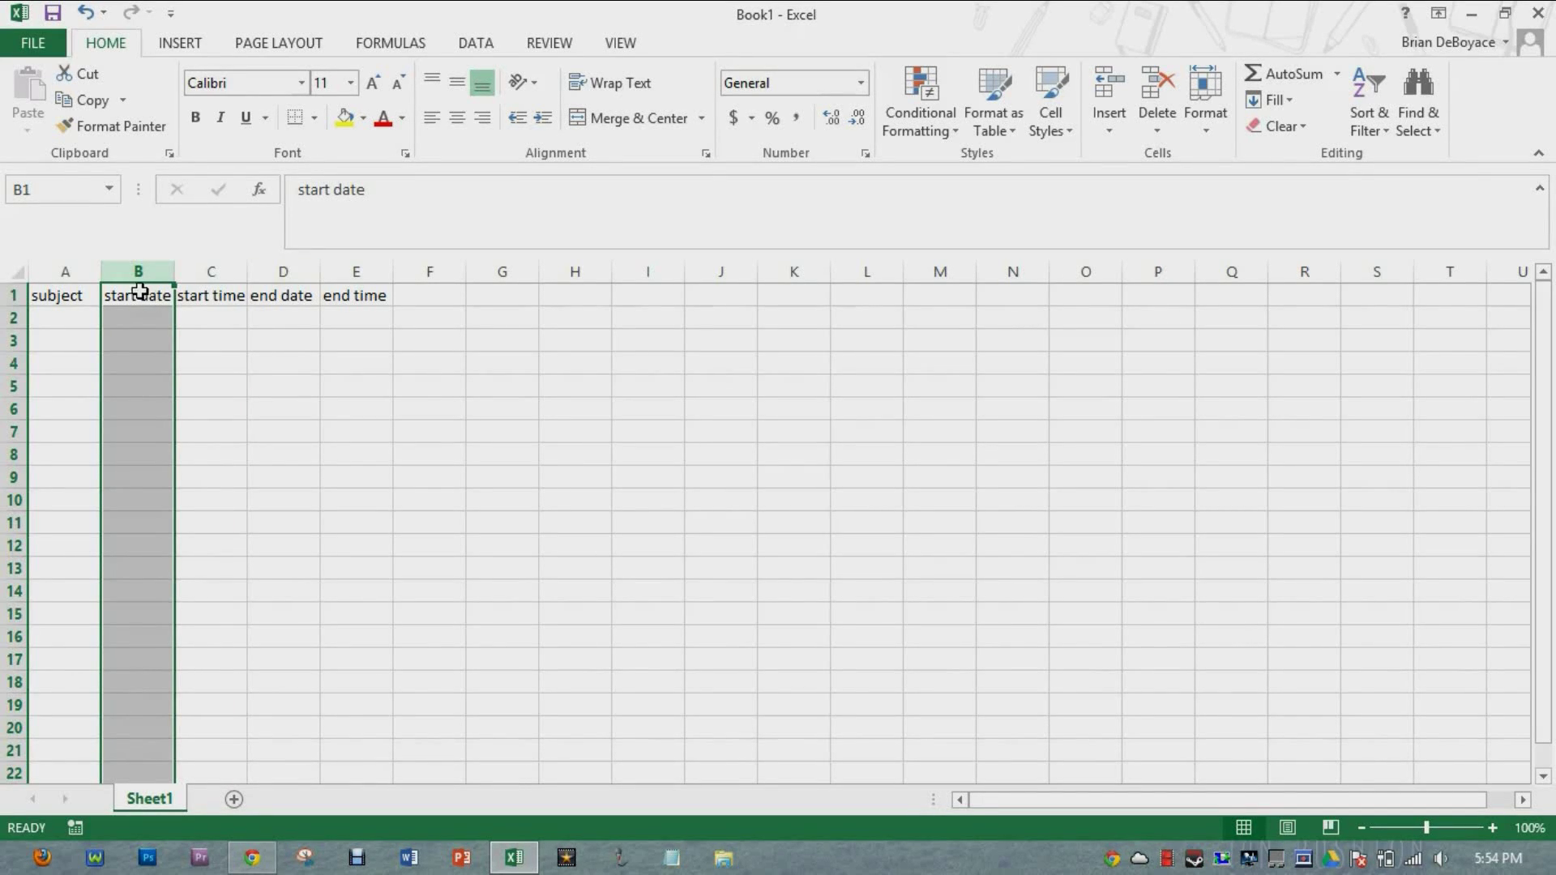
{"action": "left_click", "coordinate": [279, 272], "text": "ctrl"}
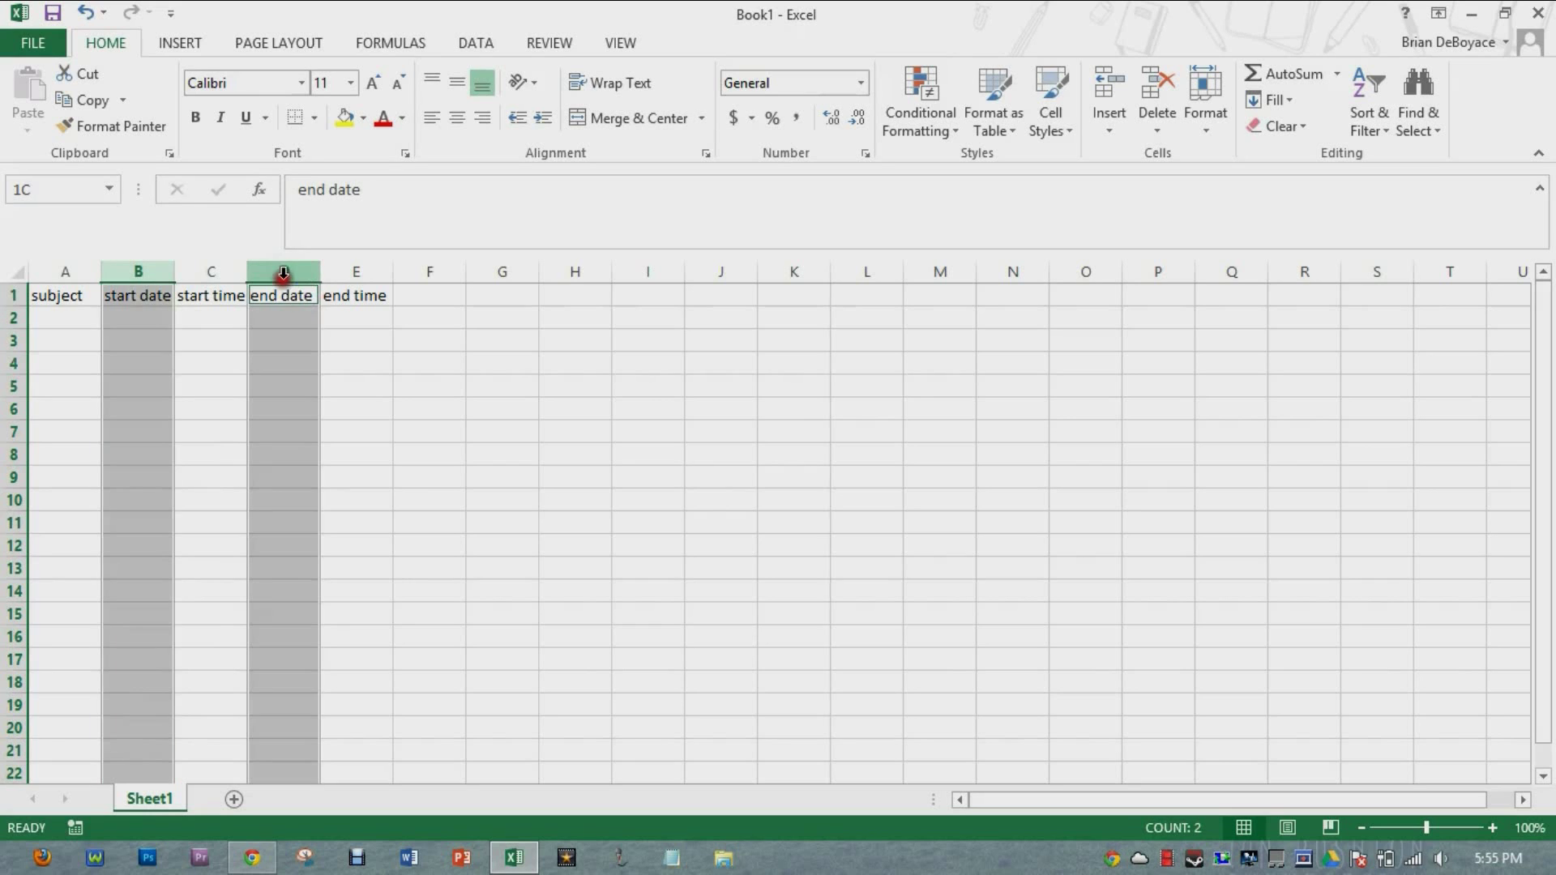
{"action": "right_click", "coordinate": [275, 274]}
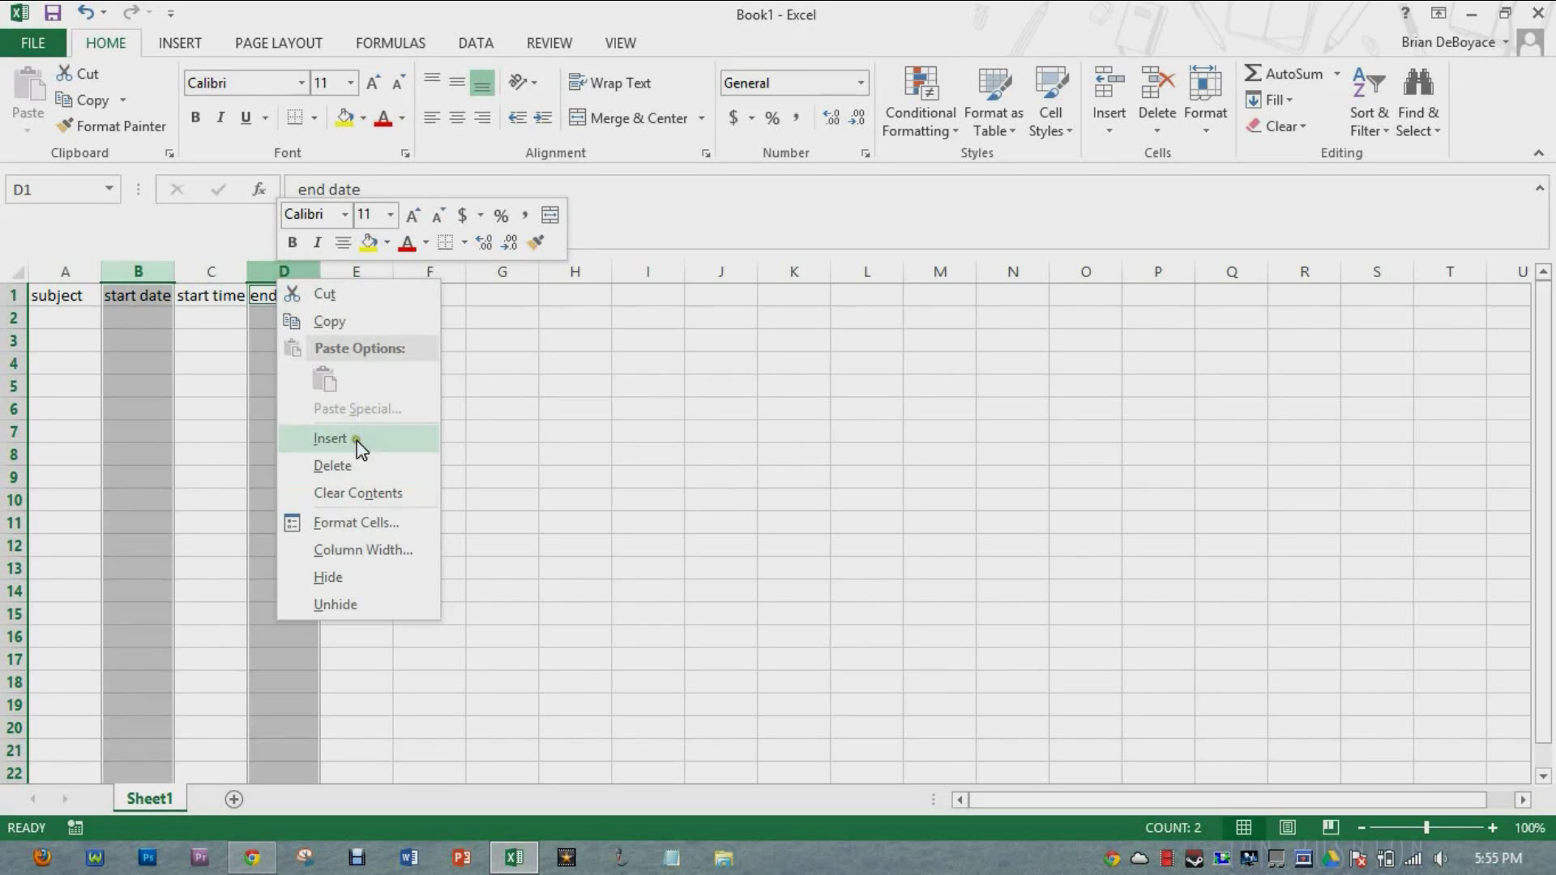
{"action": "left_click", "coordinate": [361, 525]}
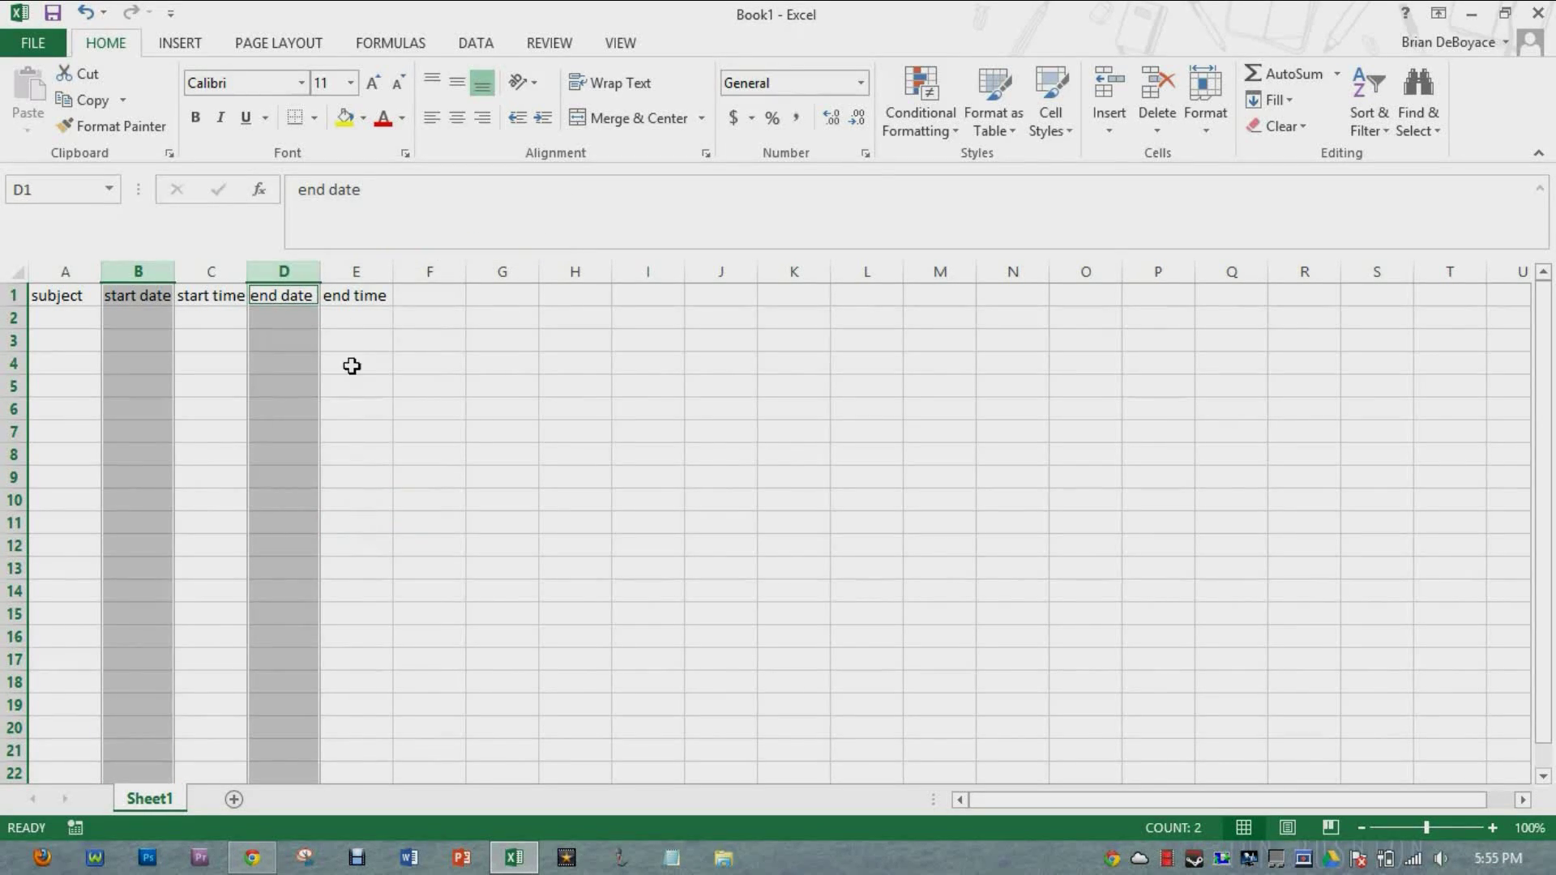
{"action": "left_click_drag", "start_coordinate": [227, 267], "coordinate": [462, 247]}
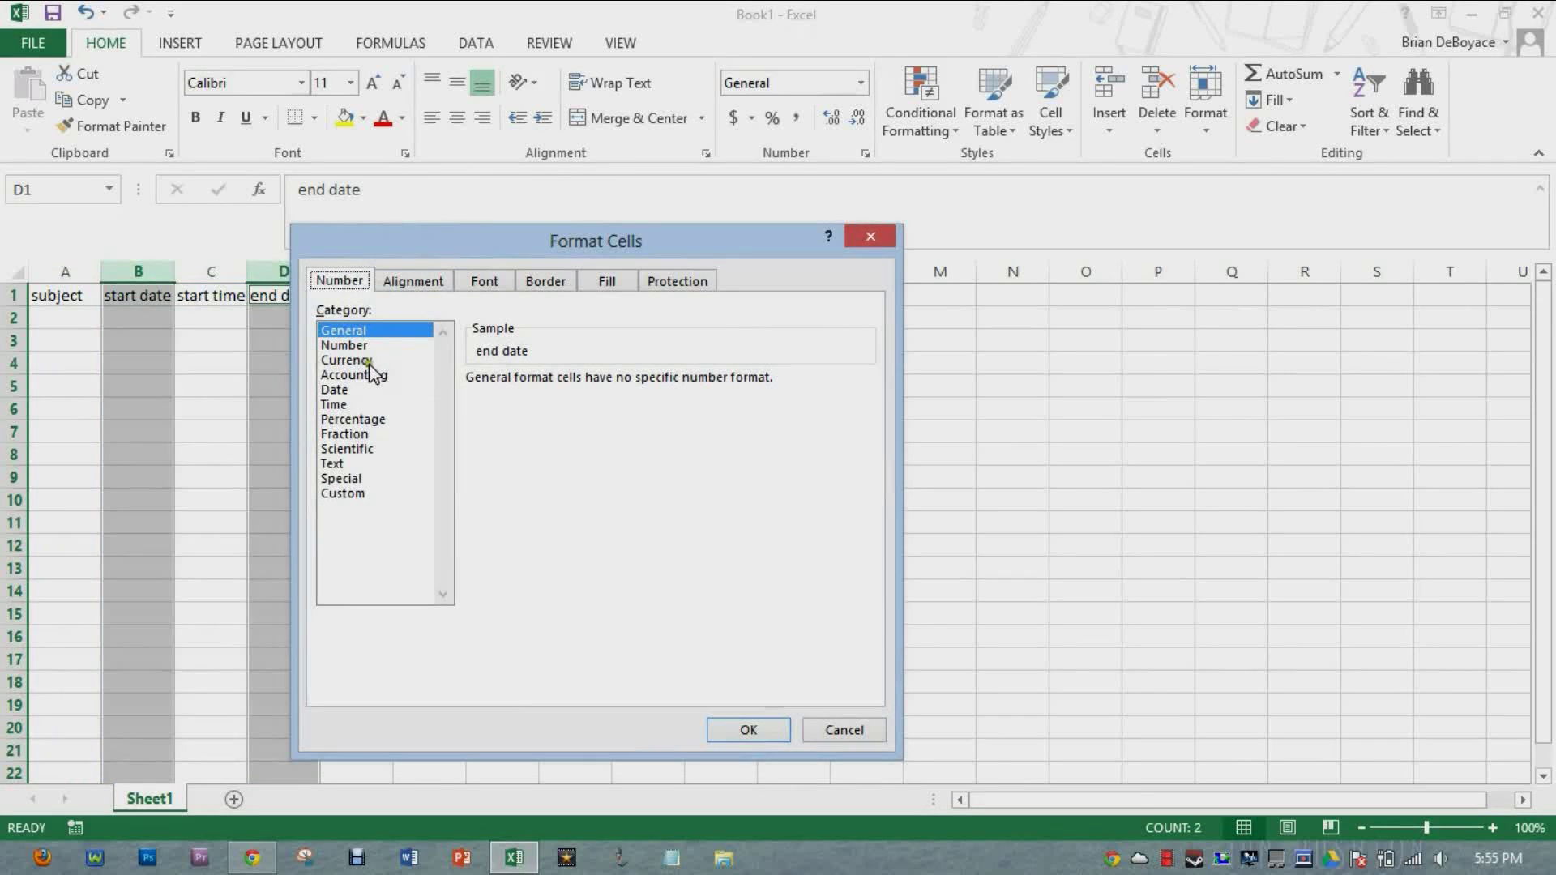
{"action": "left_click", "coordinate": [343, 392]}
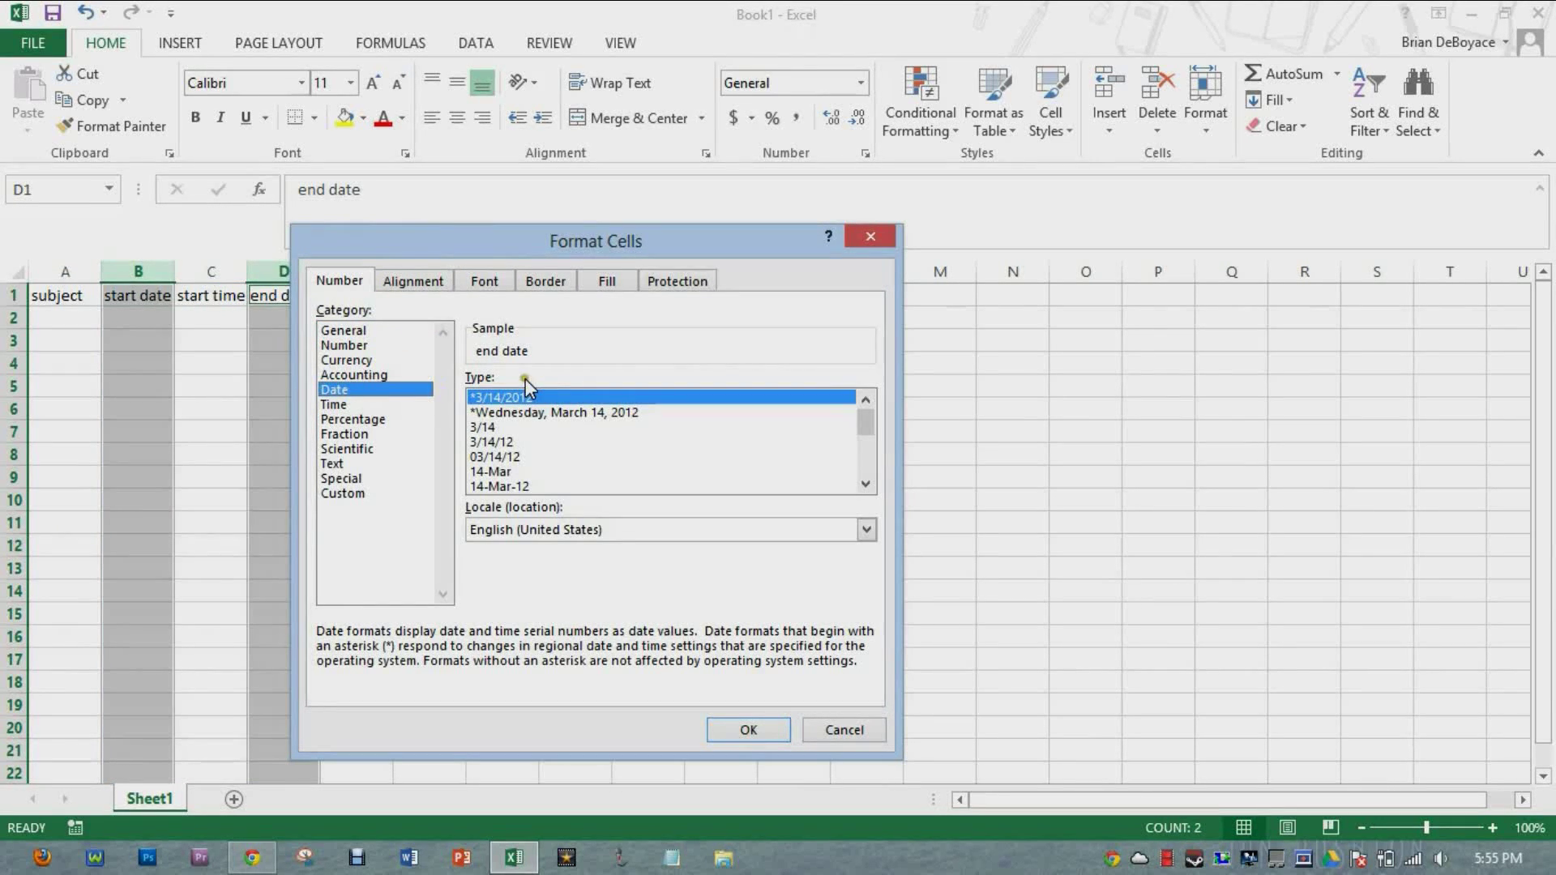
{"action": "left_click", "coordinate": [747, 730]}
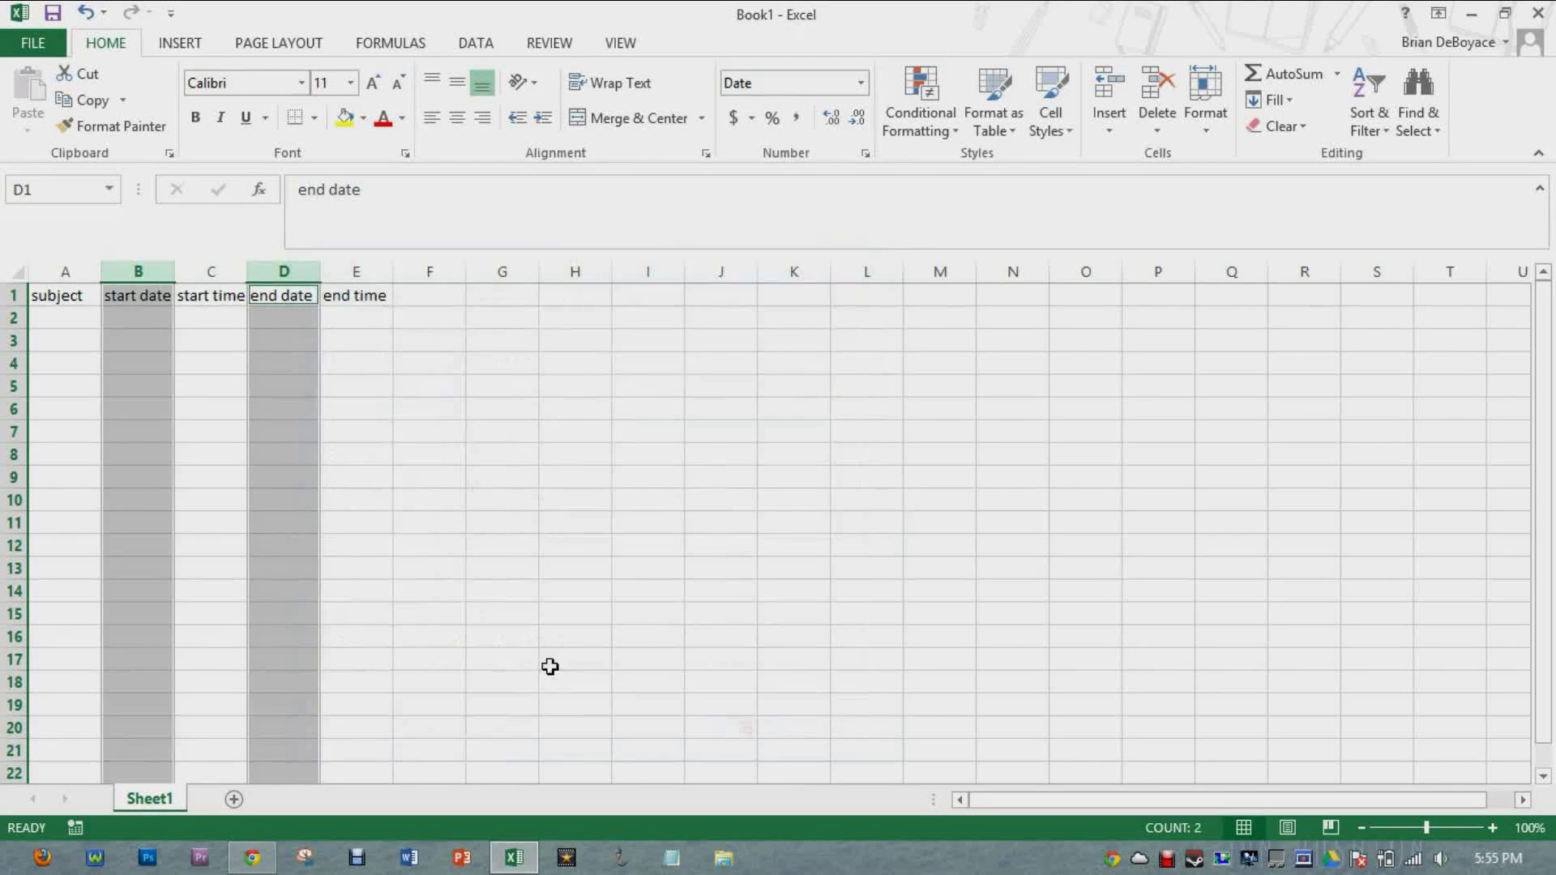
Step: Apply the 1:30:55 PM Time format to the start time and end time columns, C and E
{"action": "left_click", "coordinate": [220, 268]}
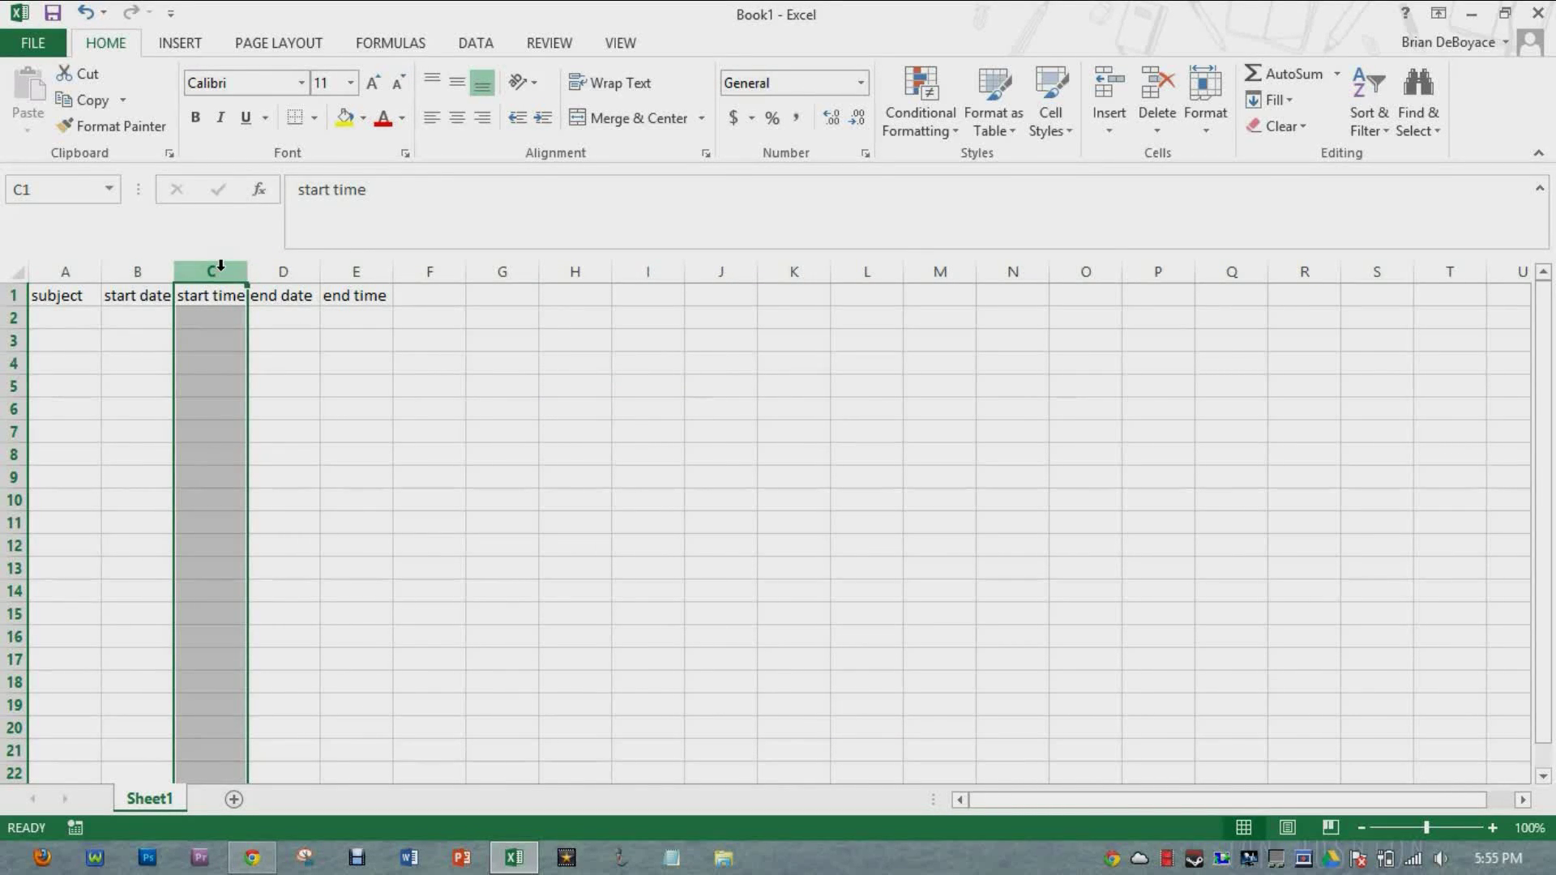
{"action": "left_click", "coordinate": [369, 272], "text": "ctrl"}
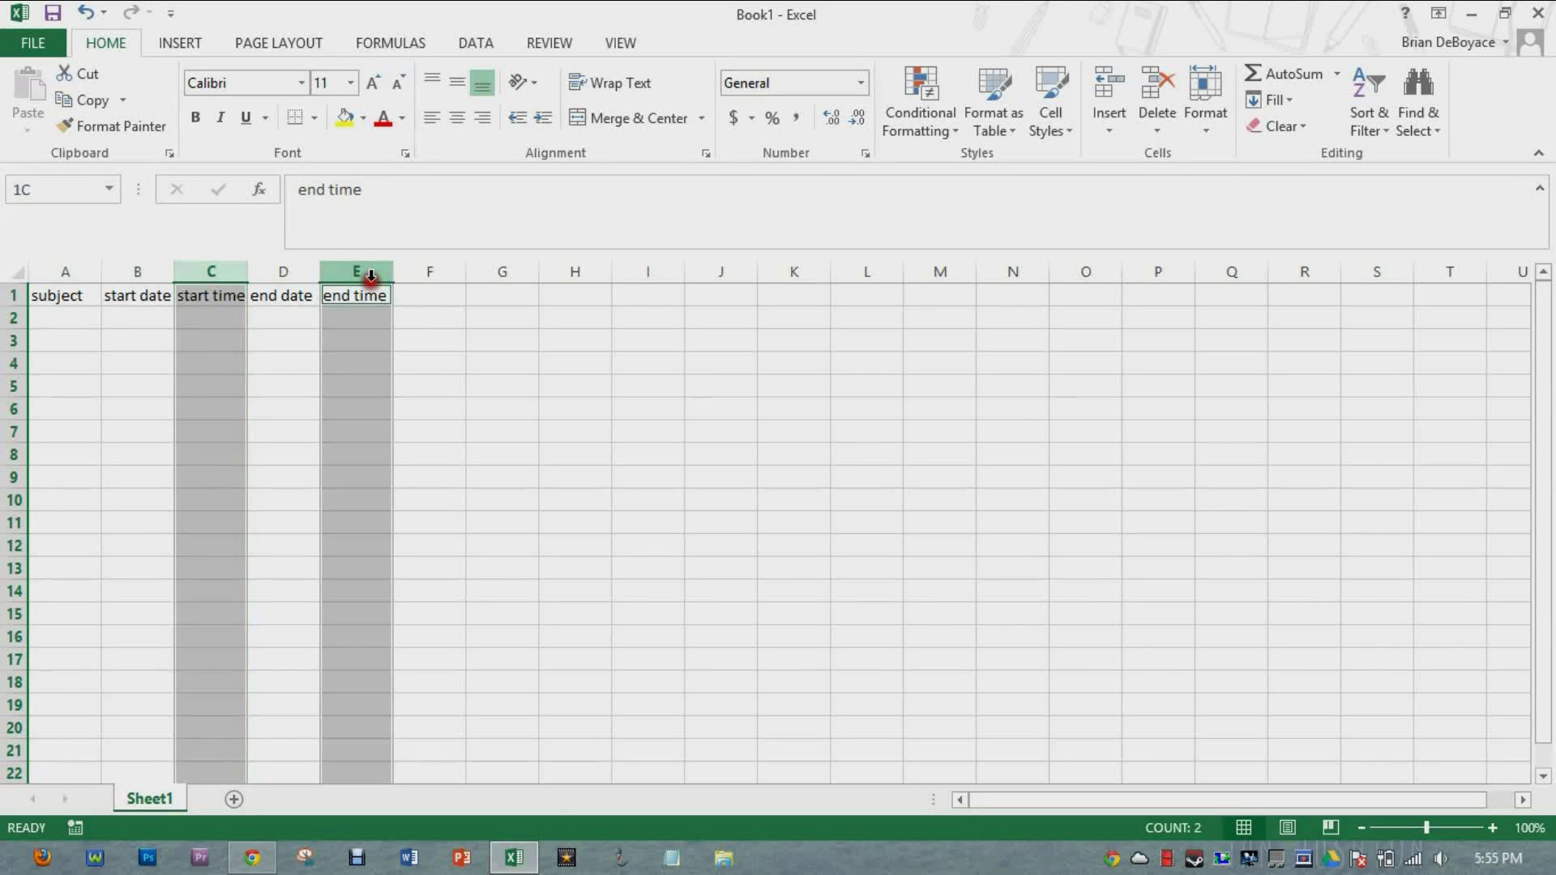
{"action": "right_click", "coordinate": [372, 273]}
{"action": "left_click", "coordinate": [467, 520]}
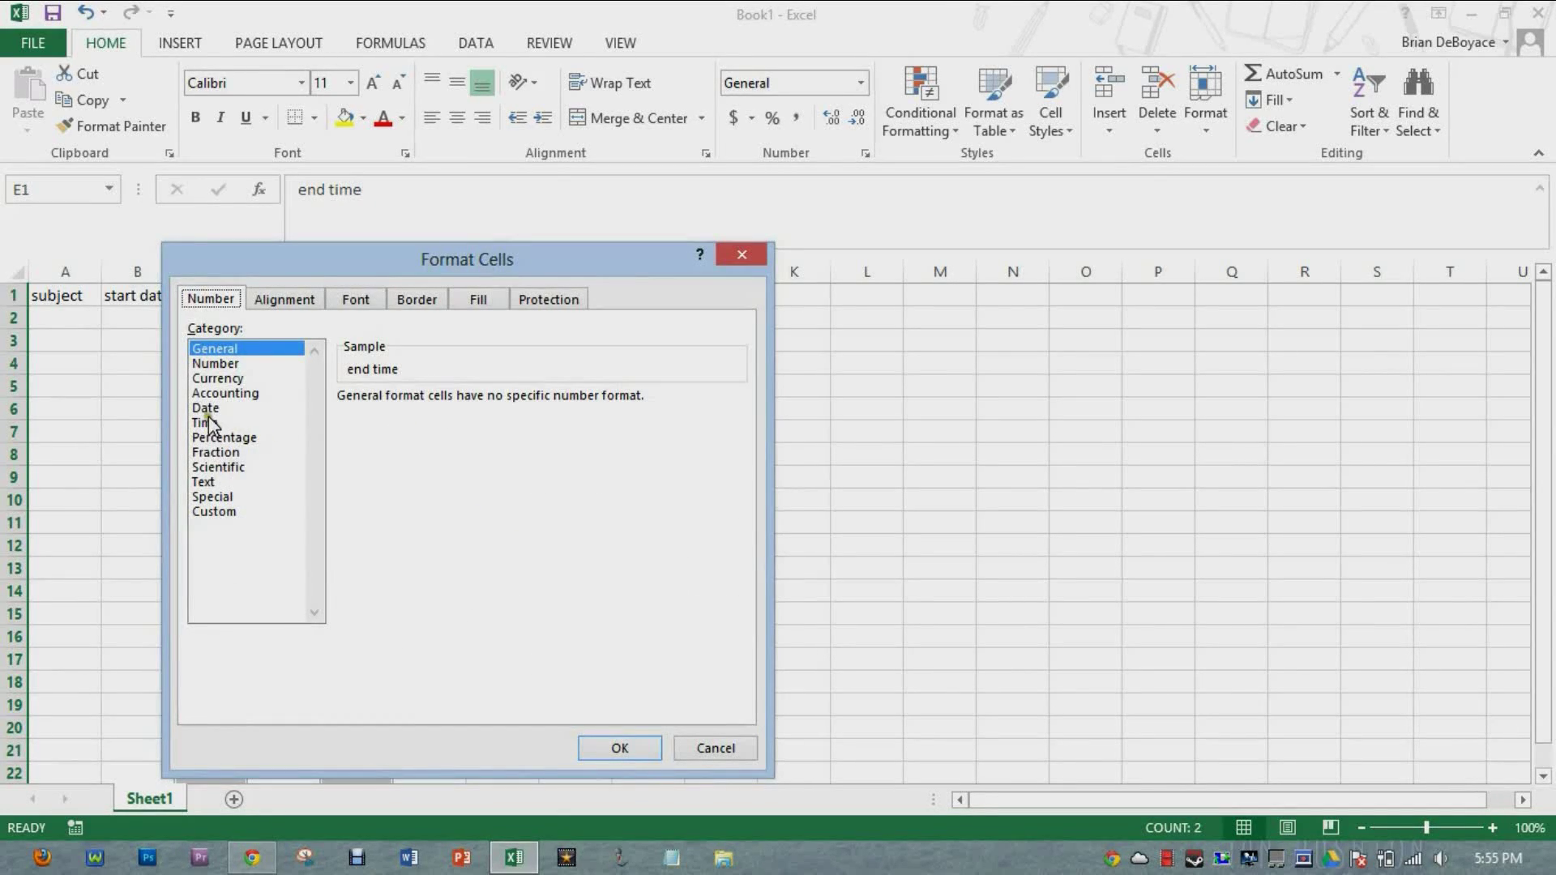
{"action": "left_click", "coordinate": [214, 421]}
{"action": "left_click_drag", "start_coordinate": [334, 254], "coordinate": [518, 223]}
{"action": "left_click", "coordinate": [572, 446]}
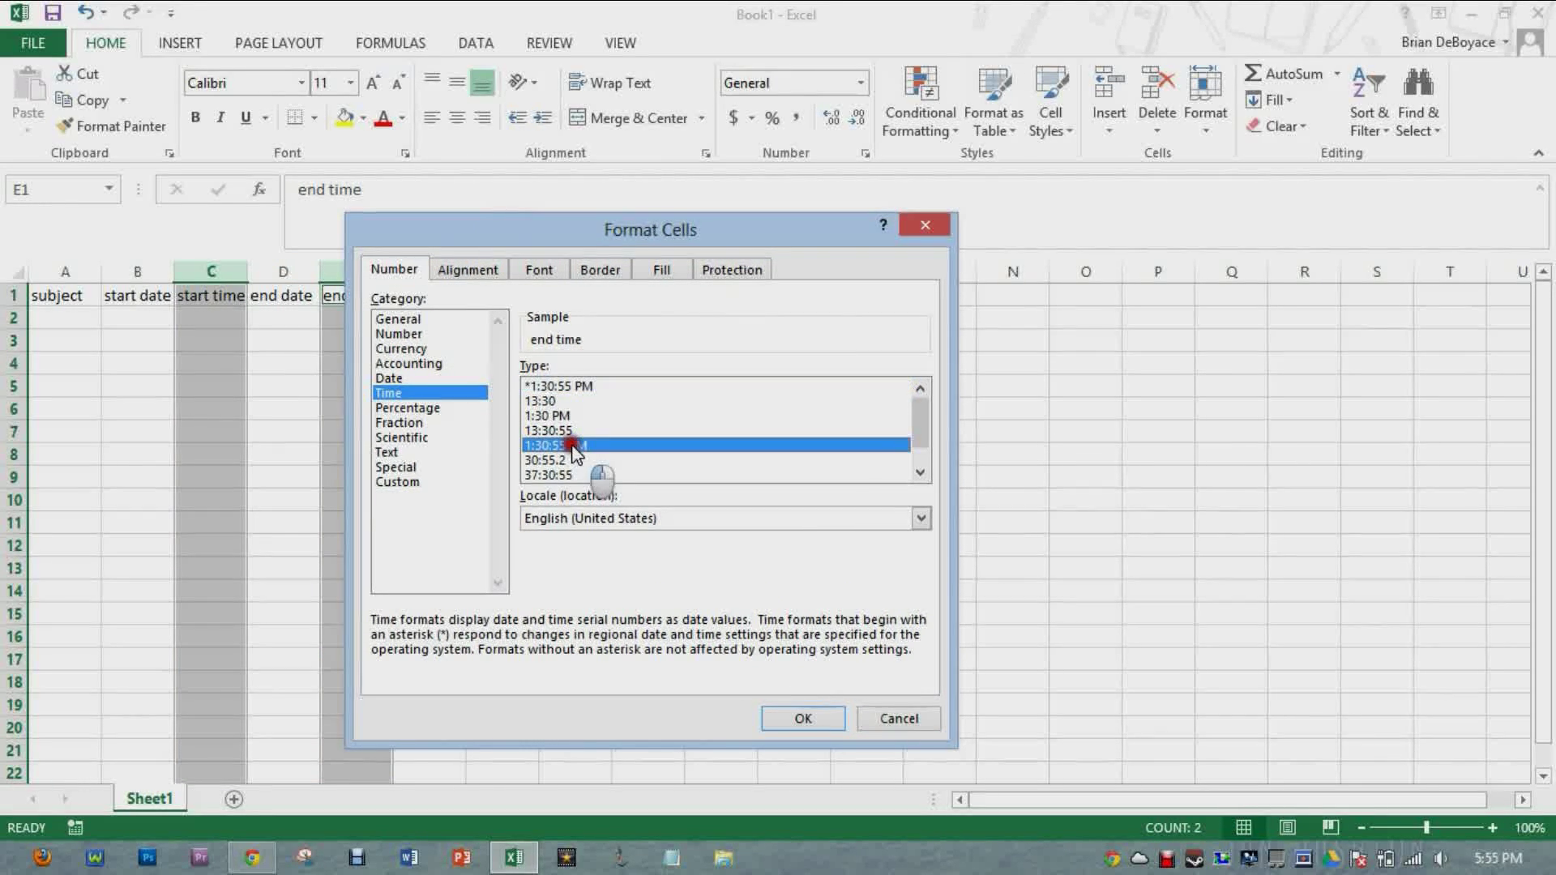
{"action": "left_click", "coordinate": [801, 720]}
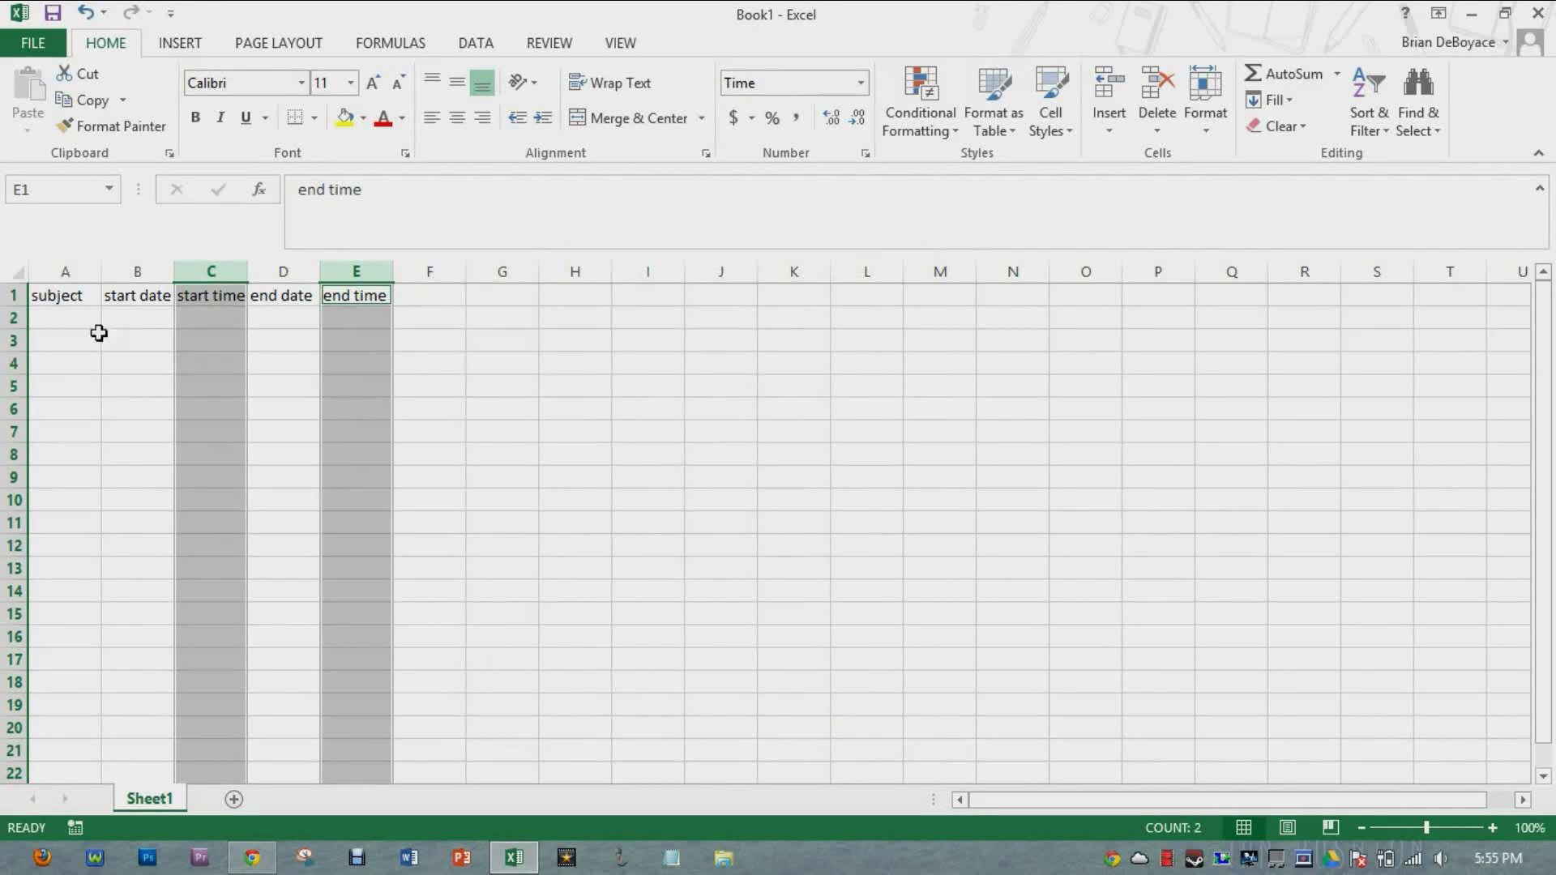
{"action": "left_click", "coordinate": [77, 316]}
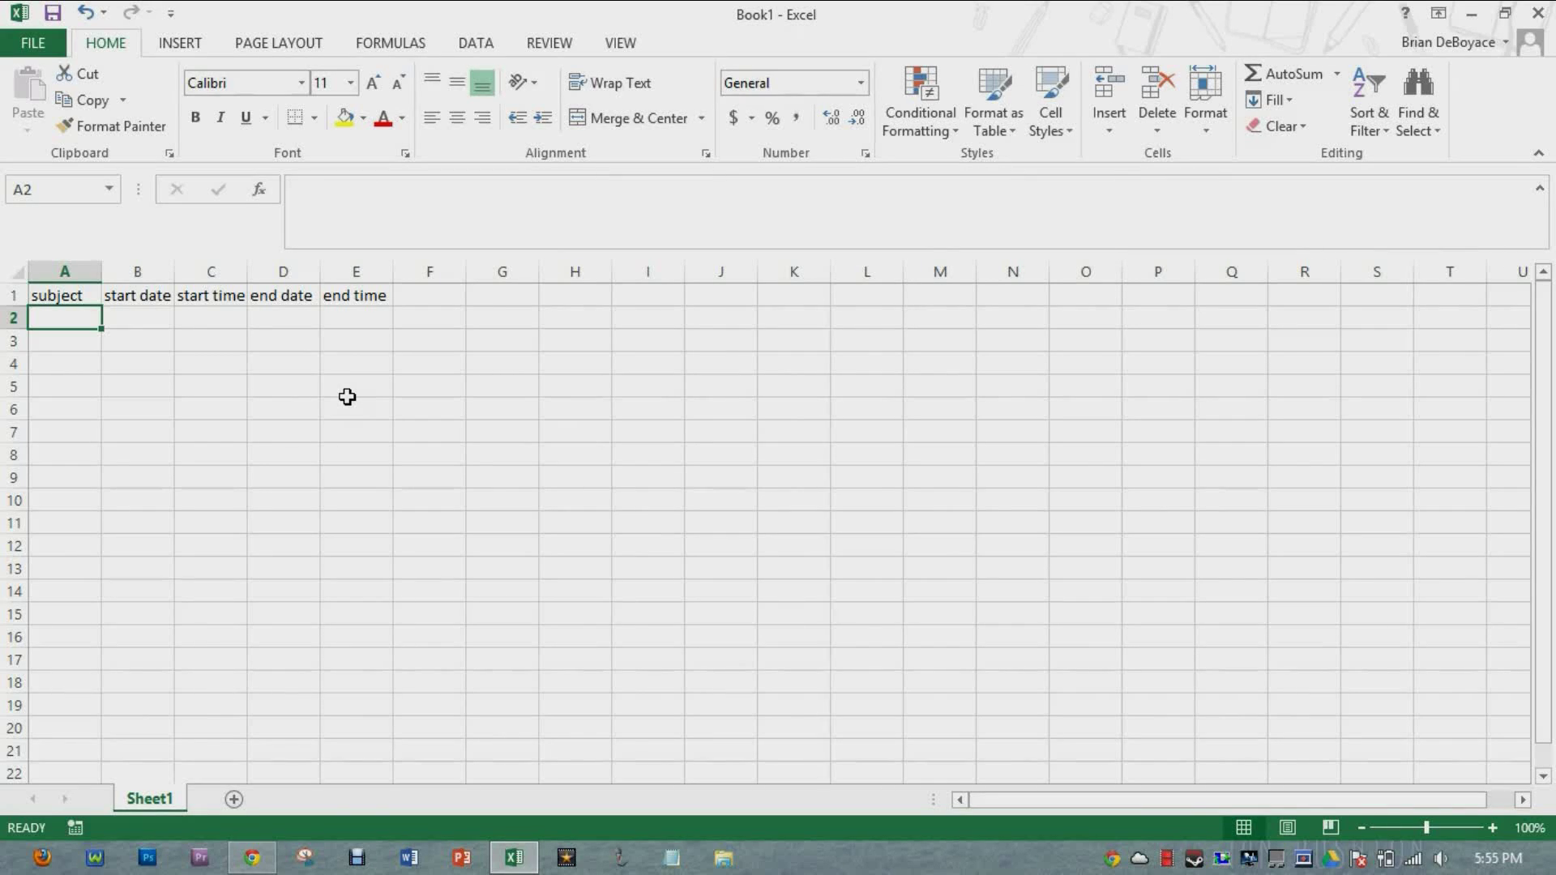
Step: Enter row 2: Regents review on 8/1/2013 from 9:00 AM to 11:00 AM
{"action": "type", "text": "Regents"}
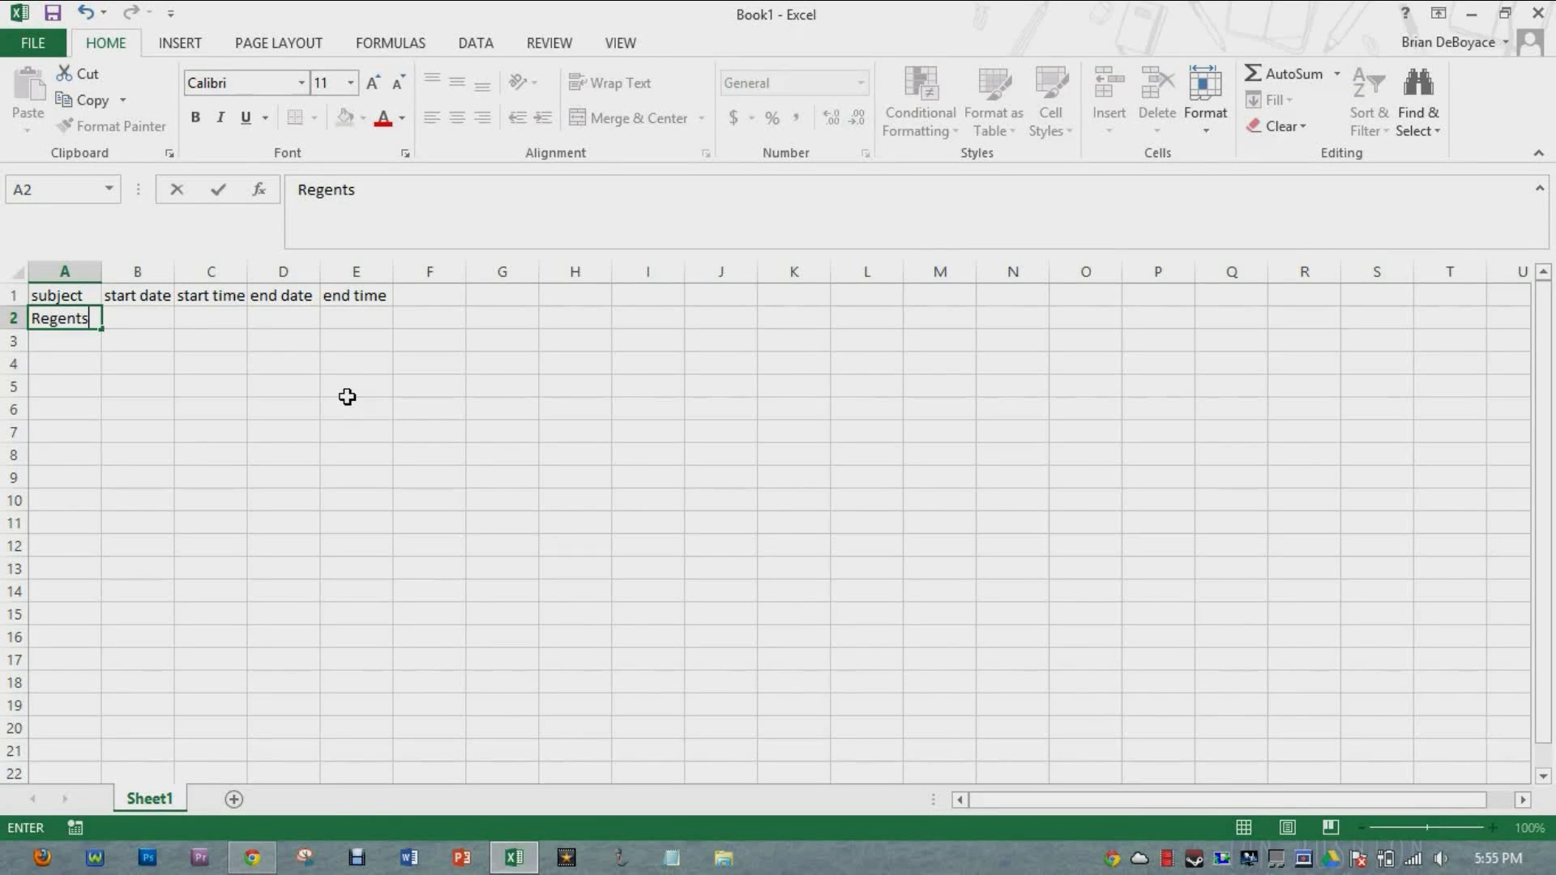
{"action": "type", "text": " review"}
{"action": "key", "text": "Tab"}
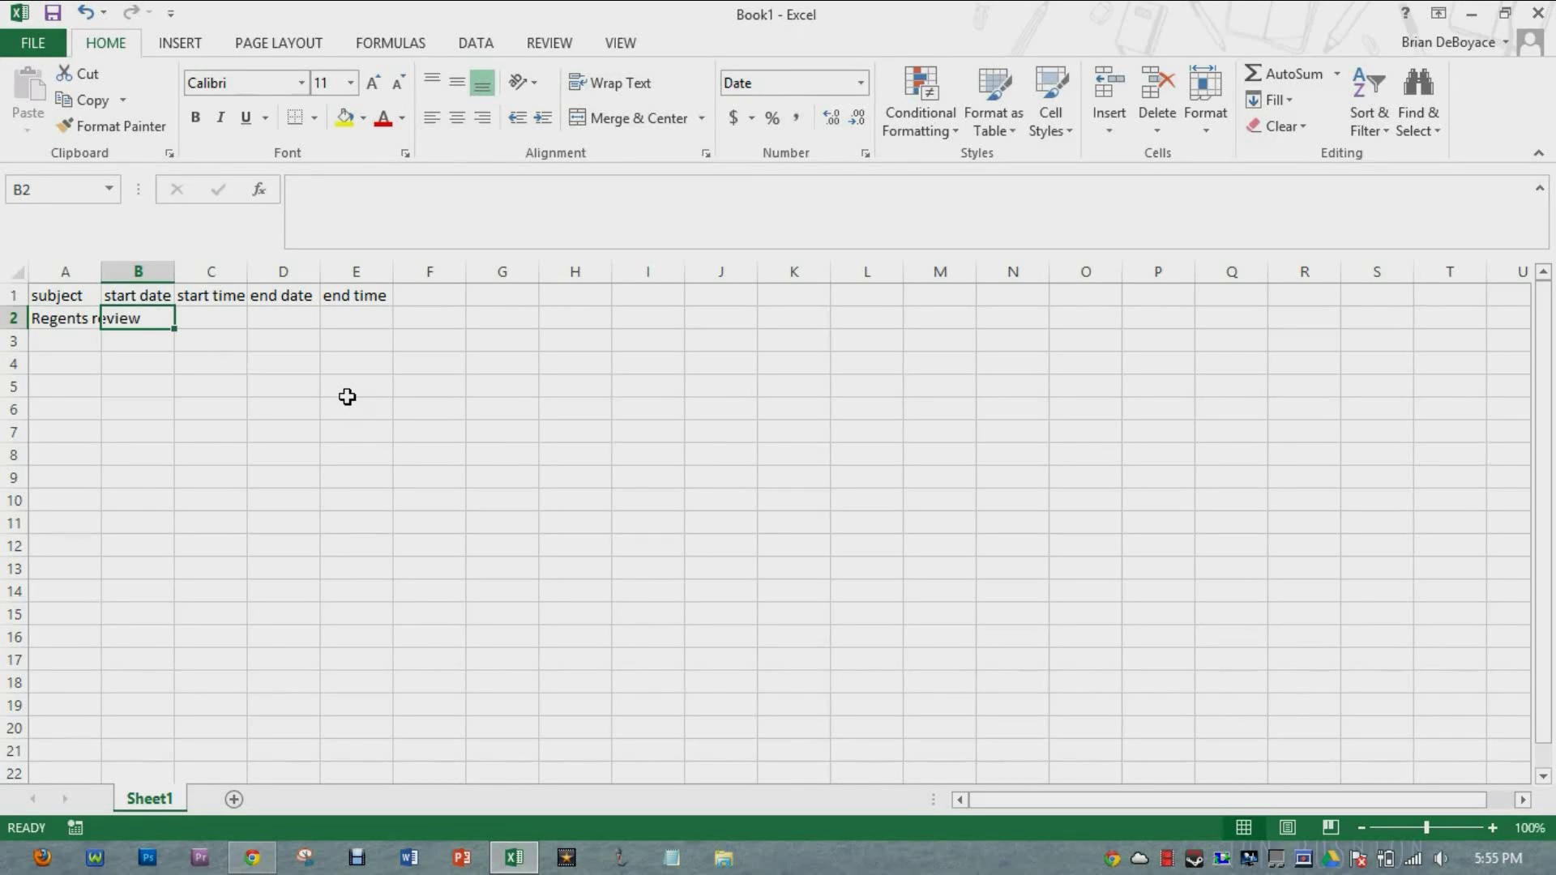
{"action": "type", "text": "8/1/2013"}
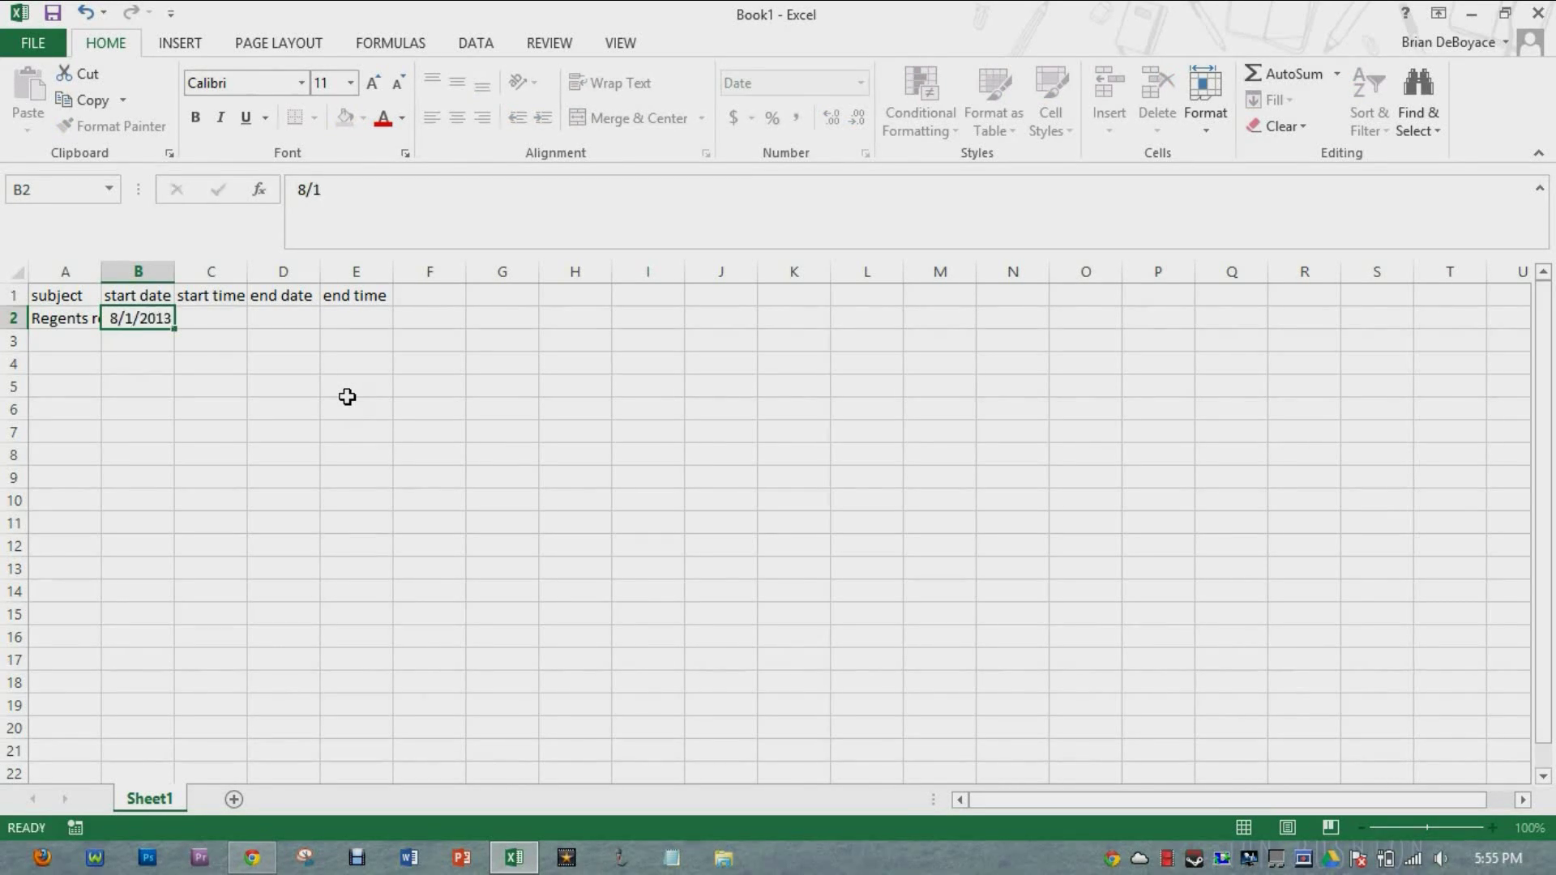
{"action": "key", "text": "Tab"}
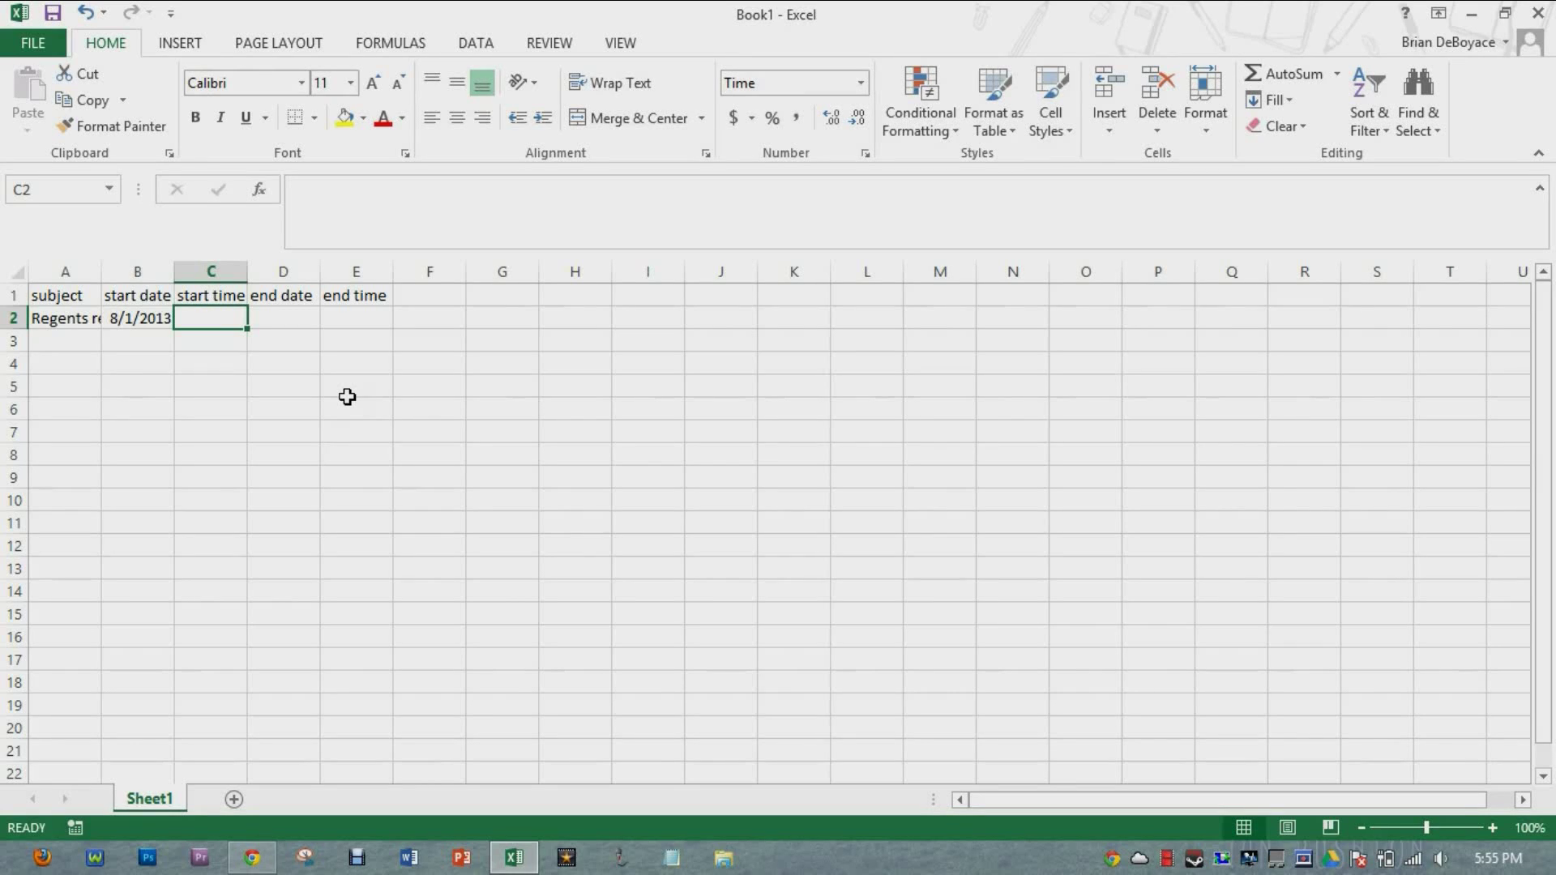
{"action": "type", "text": "9 am"}
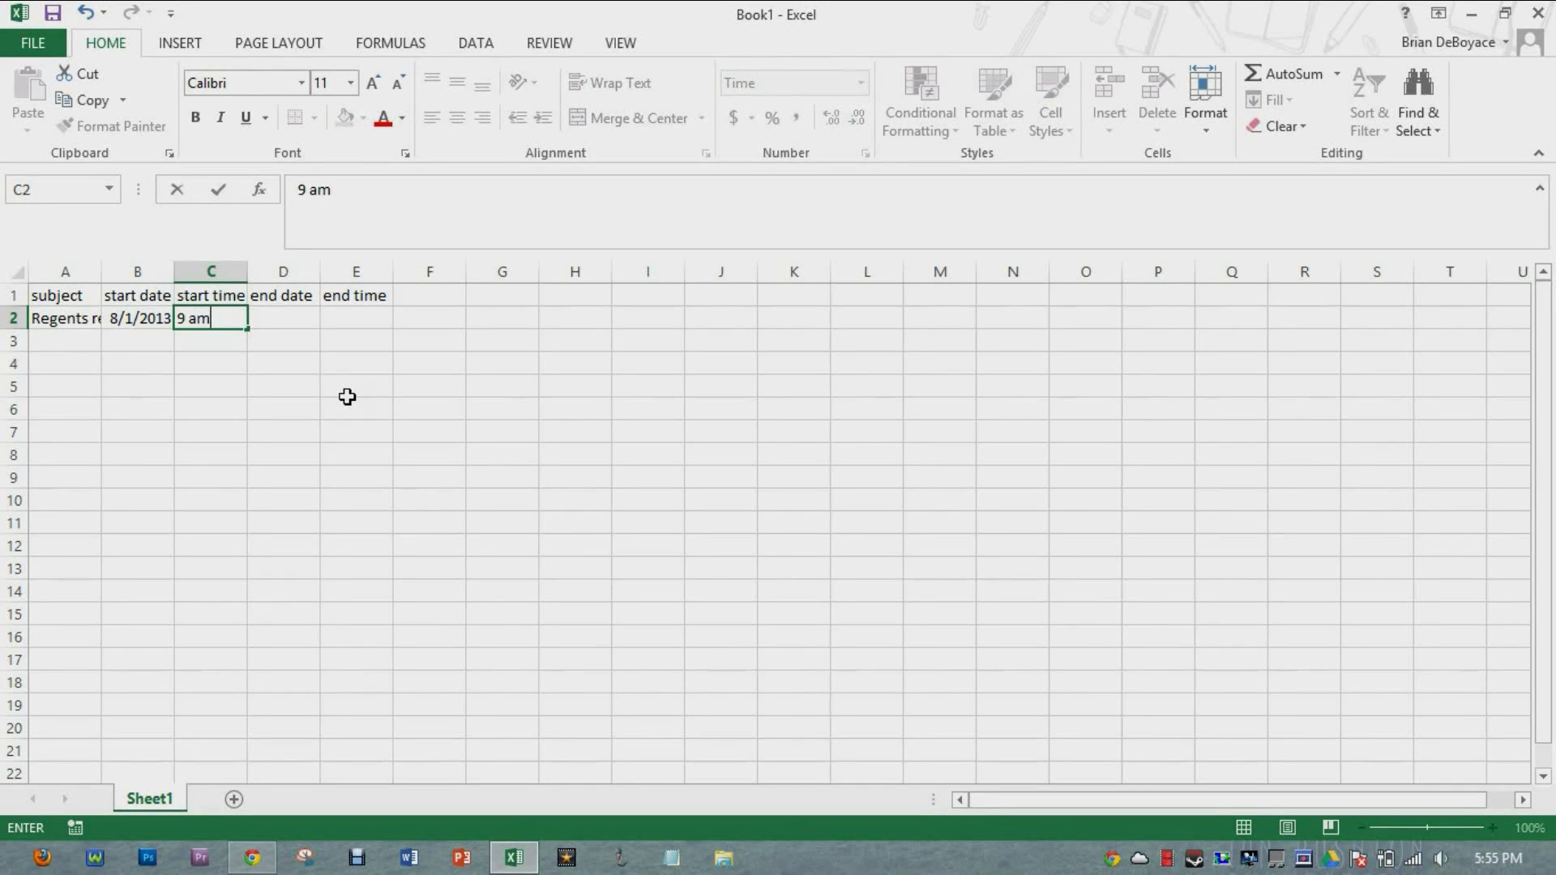
{"action": "key", "text": "Tab"}
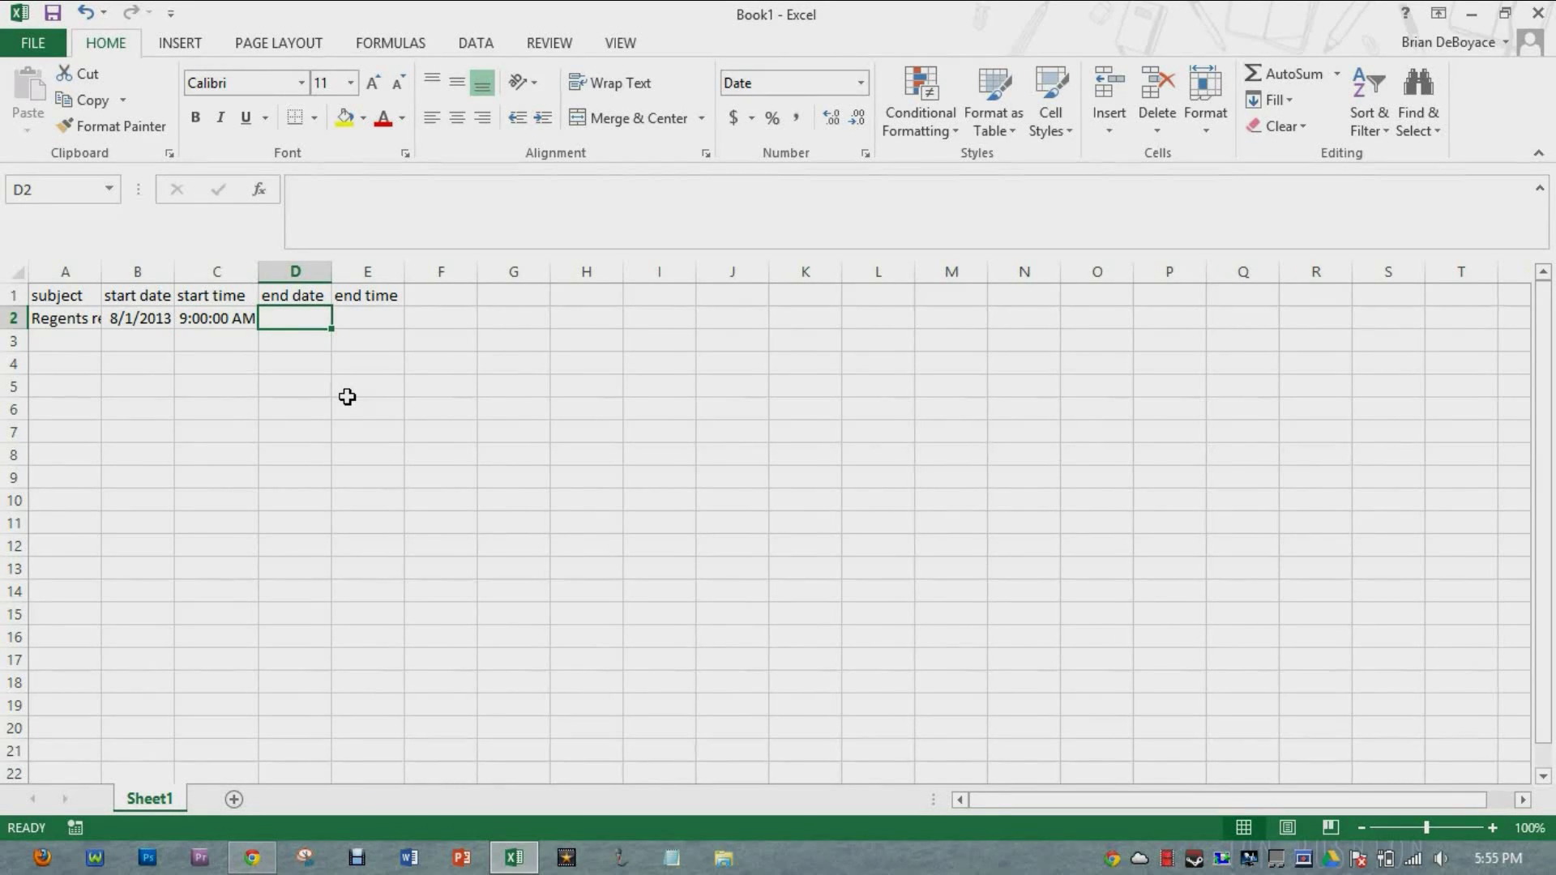
{"action": "type", "text": "8/1"}
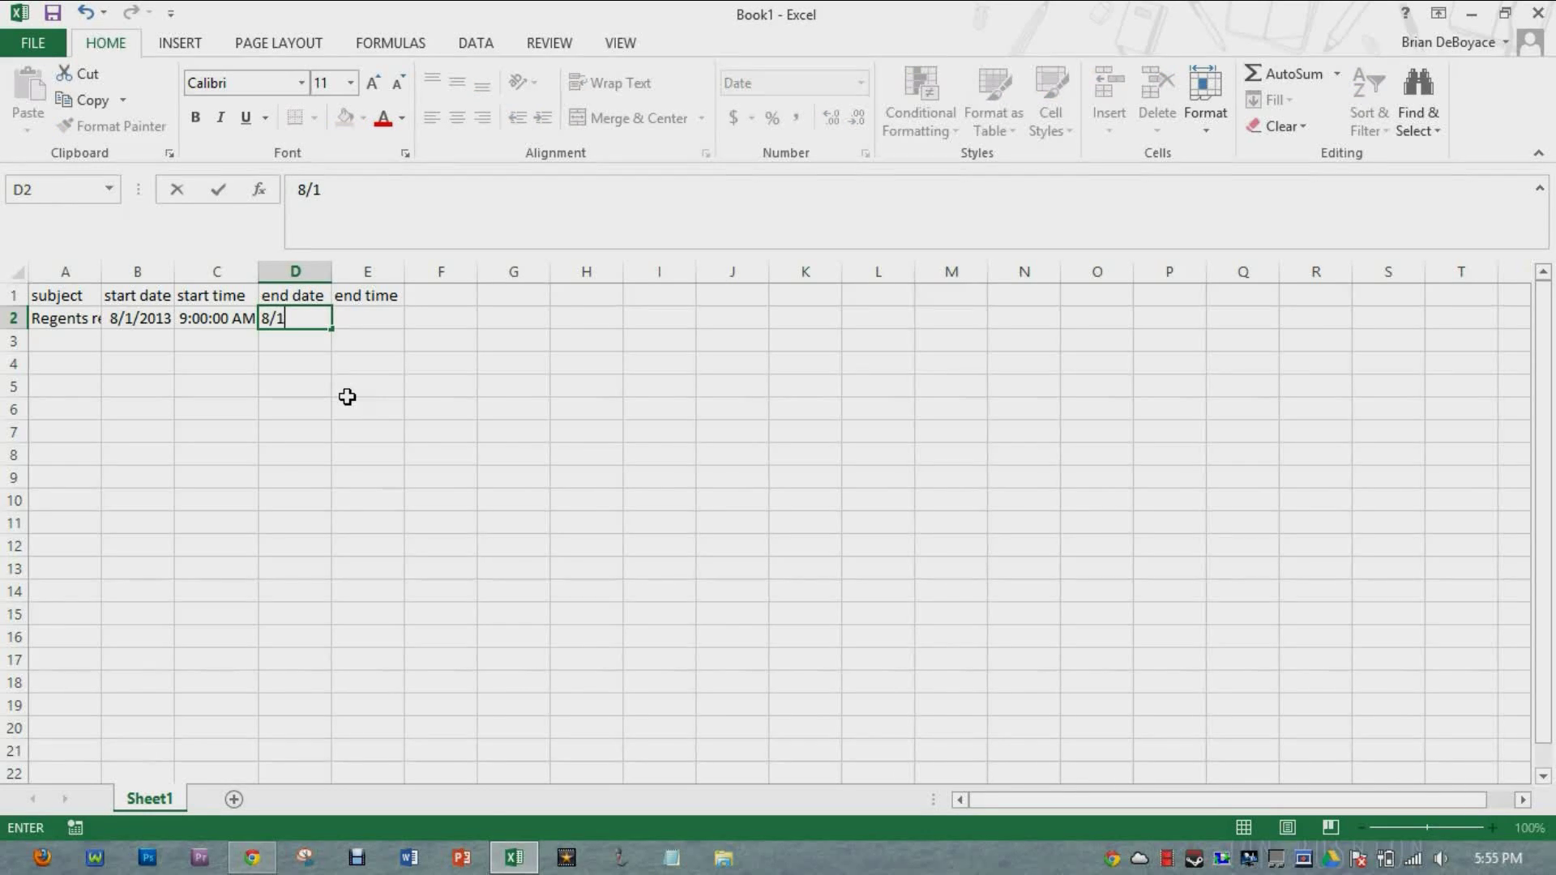
{"action": "key", "text": "Tab"}
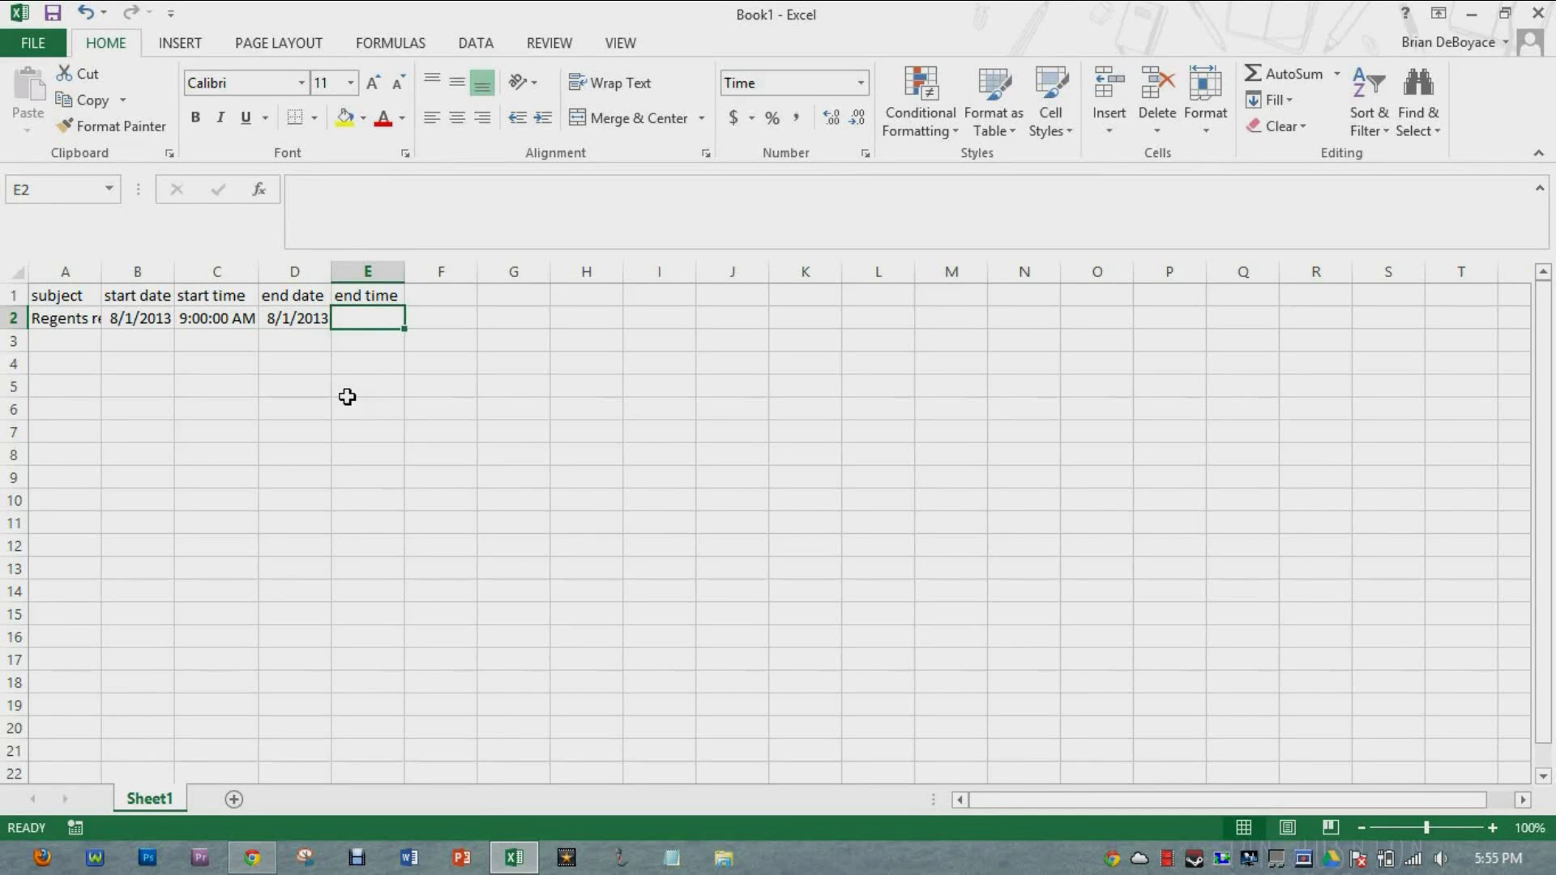
{"action": "type", "text": "11"}
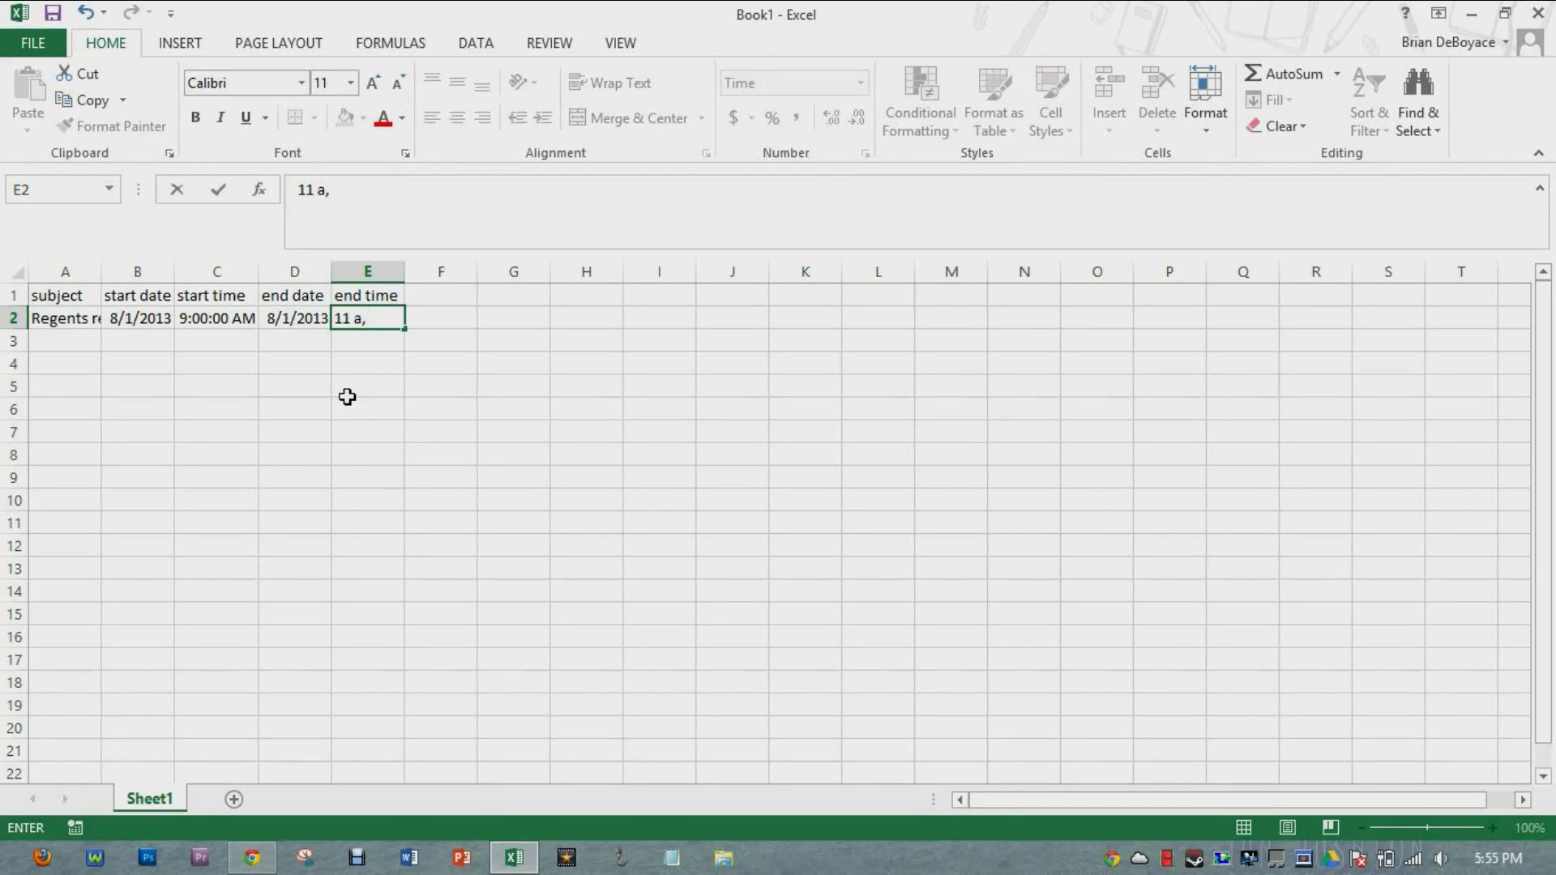
{"action": "type", "text": " am"}
{"action": "key", "text": "Return"}
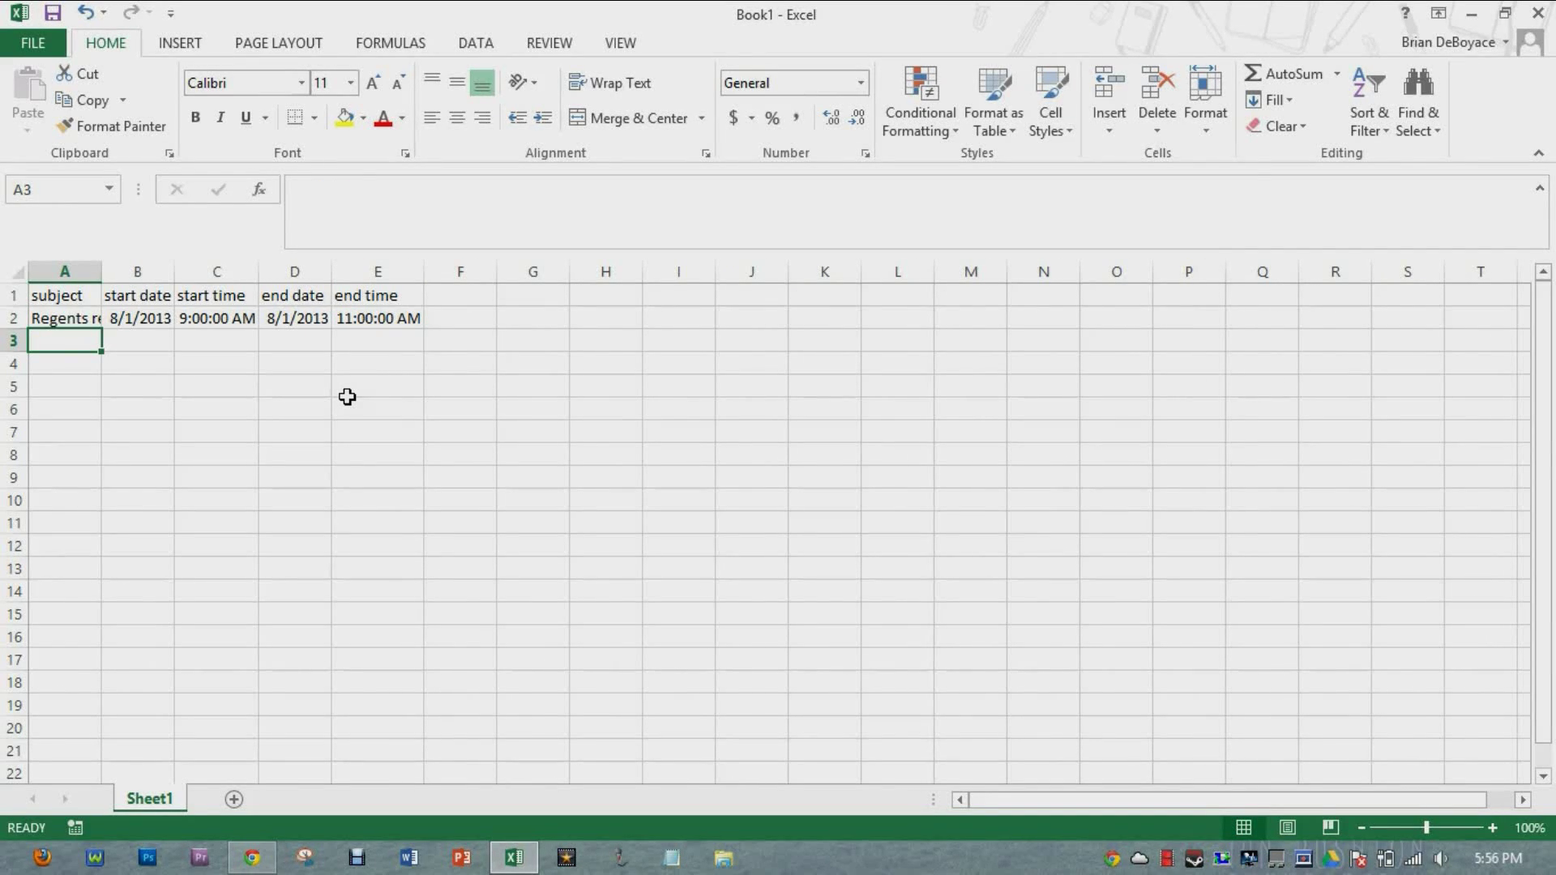
Step: Enter row 3: Regents from 8/8/2013 10:00 AM to 8/15/2013 1:00 PM
{"action": "type", "text": "Regents"}
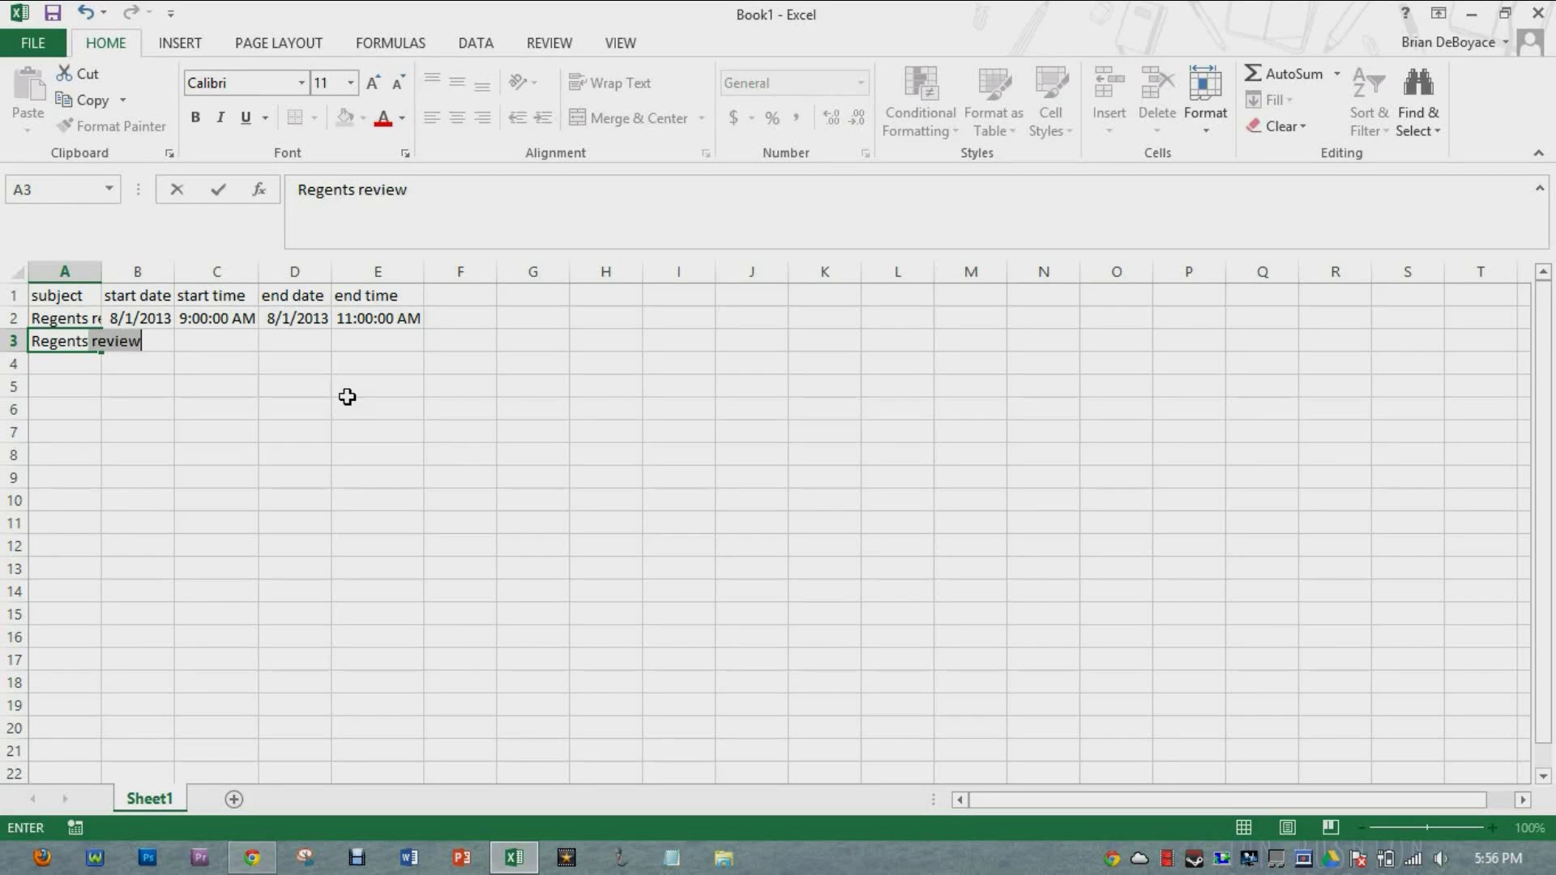
{"action": "key", "text": "BackSpace"}
{"action": "key", "text": "Tab"}
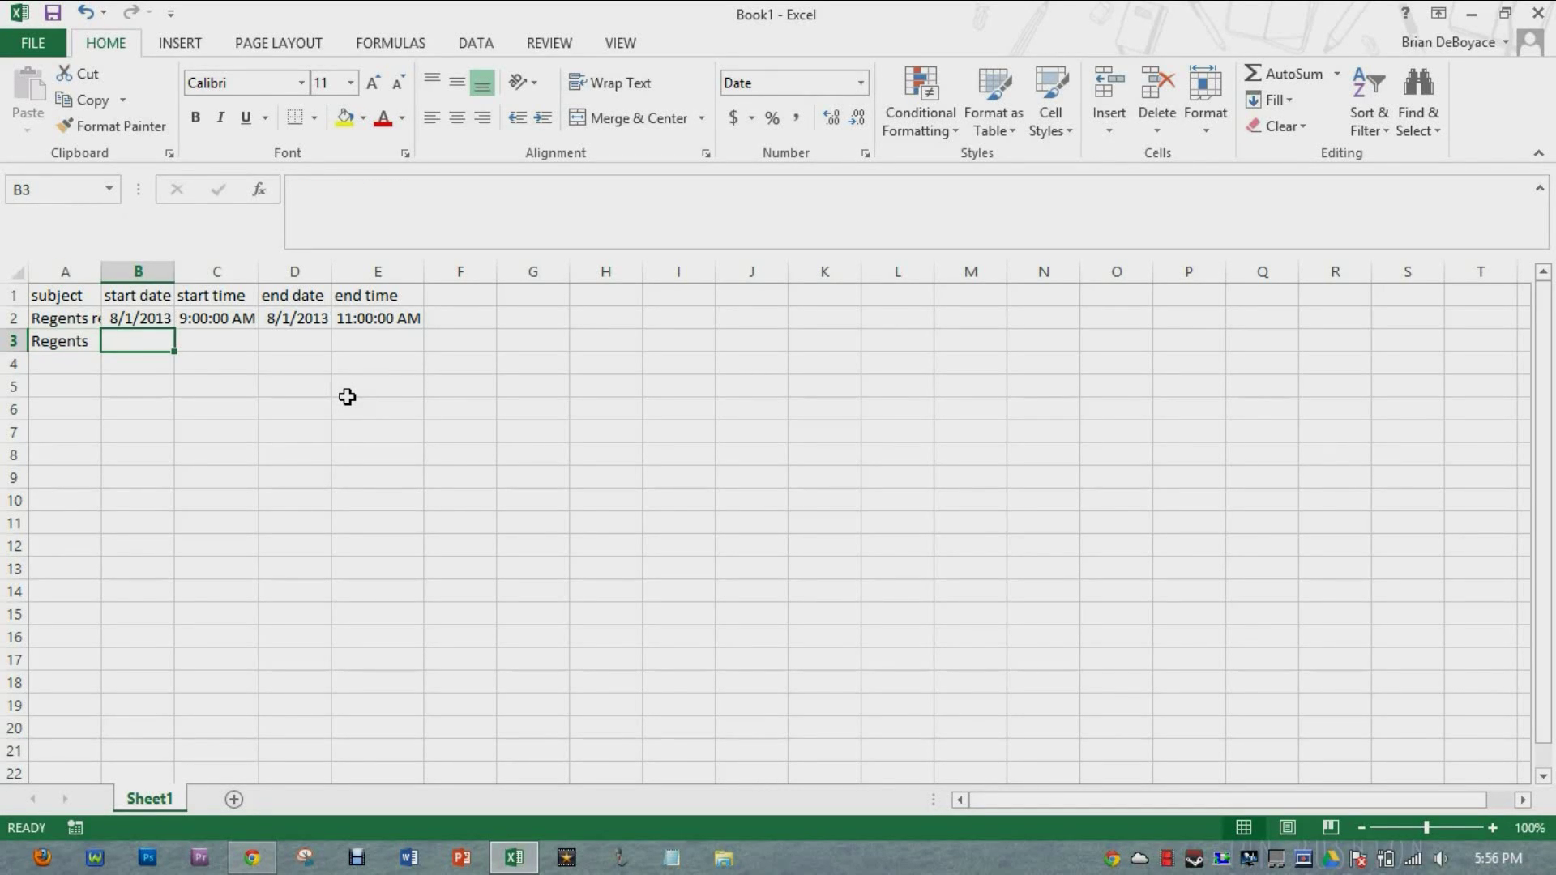
{"action": "type", "text": "8/8"}
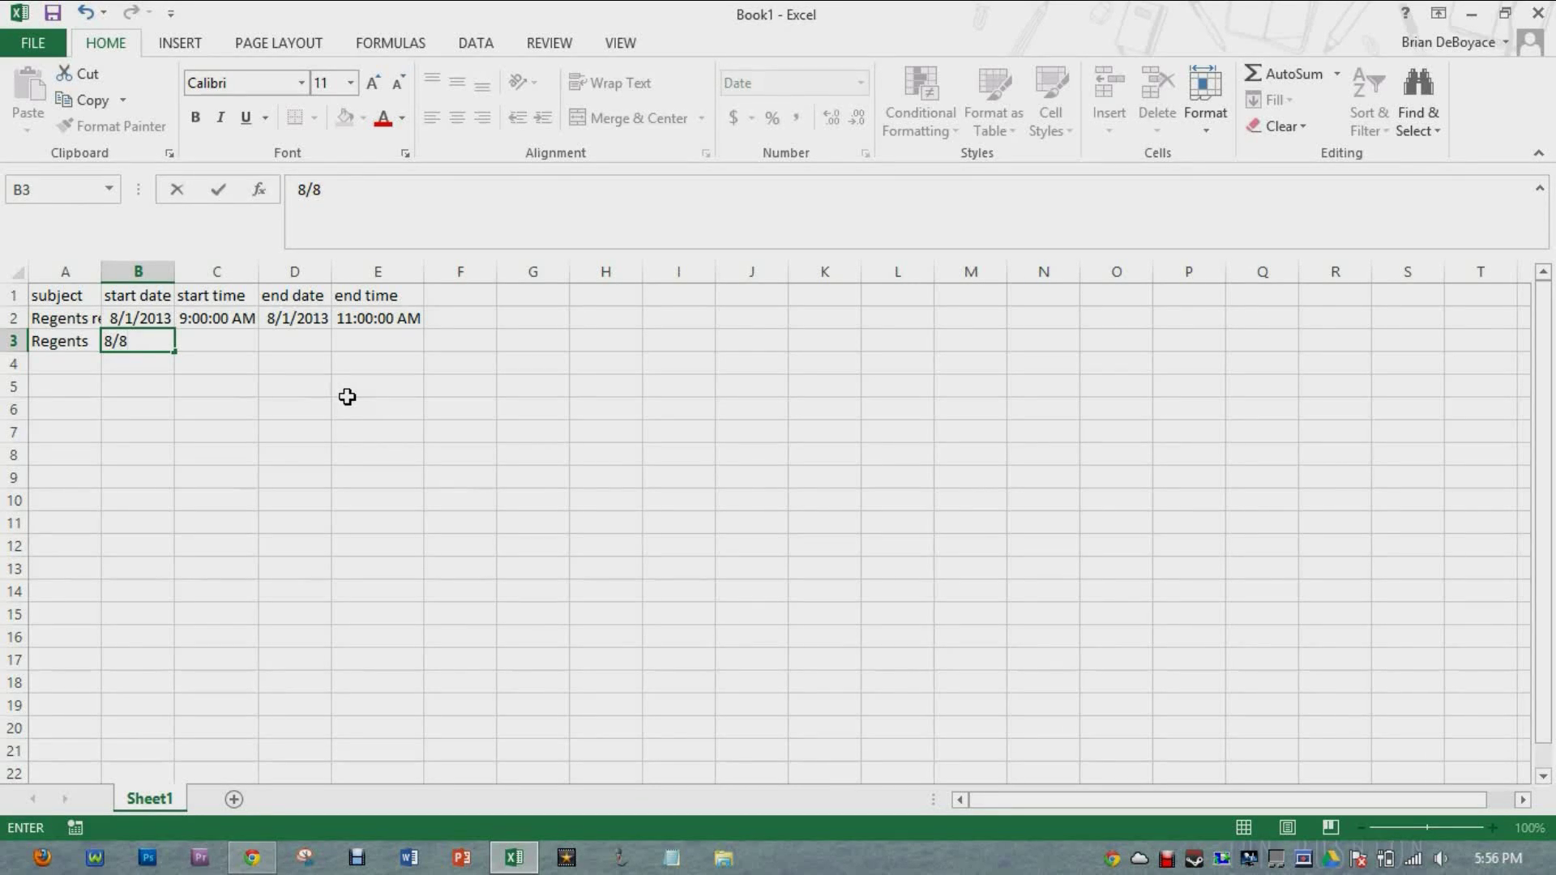
{"action": "key", "text": "Tab"}
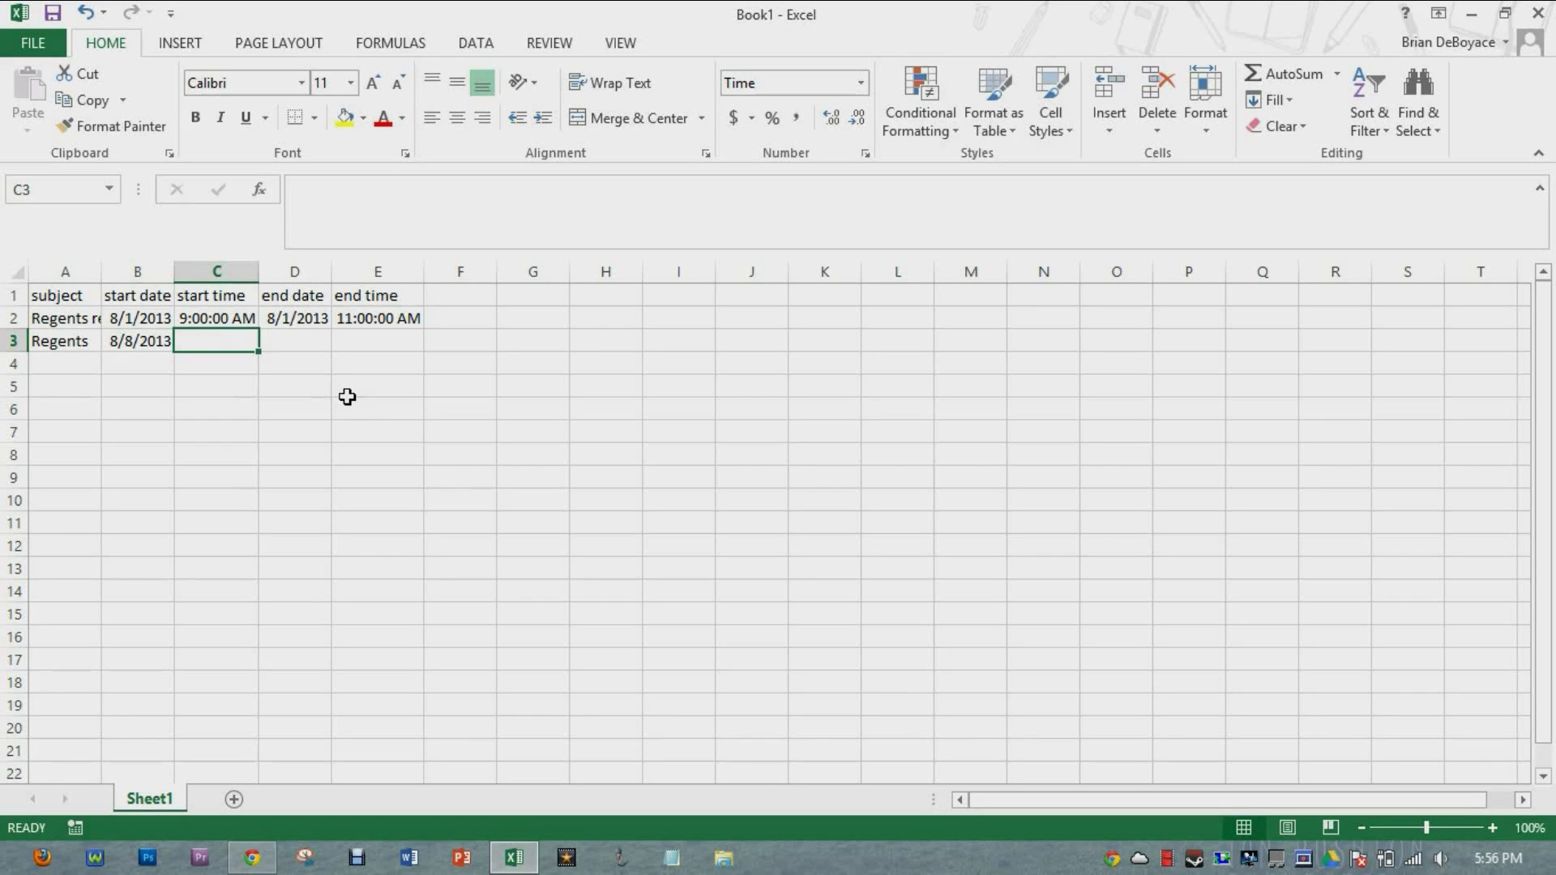
{"action": "type", "text": "10 am"}
{"action": "key", "text": "Tab"}
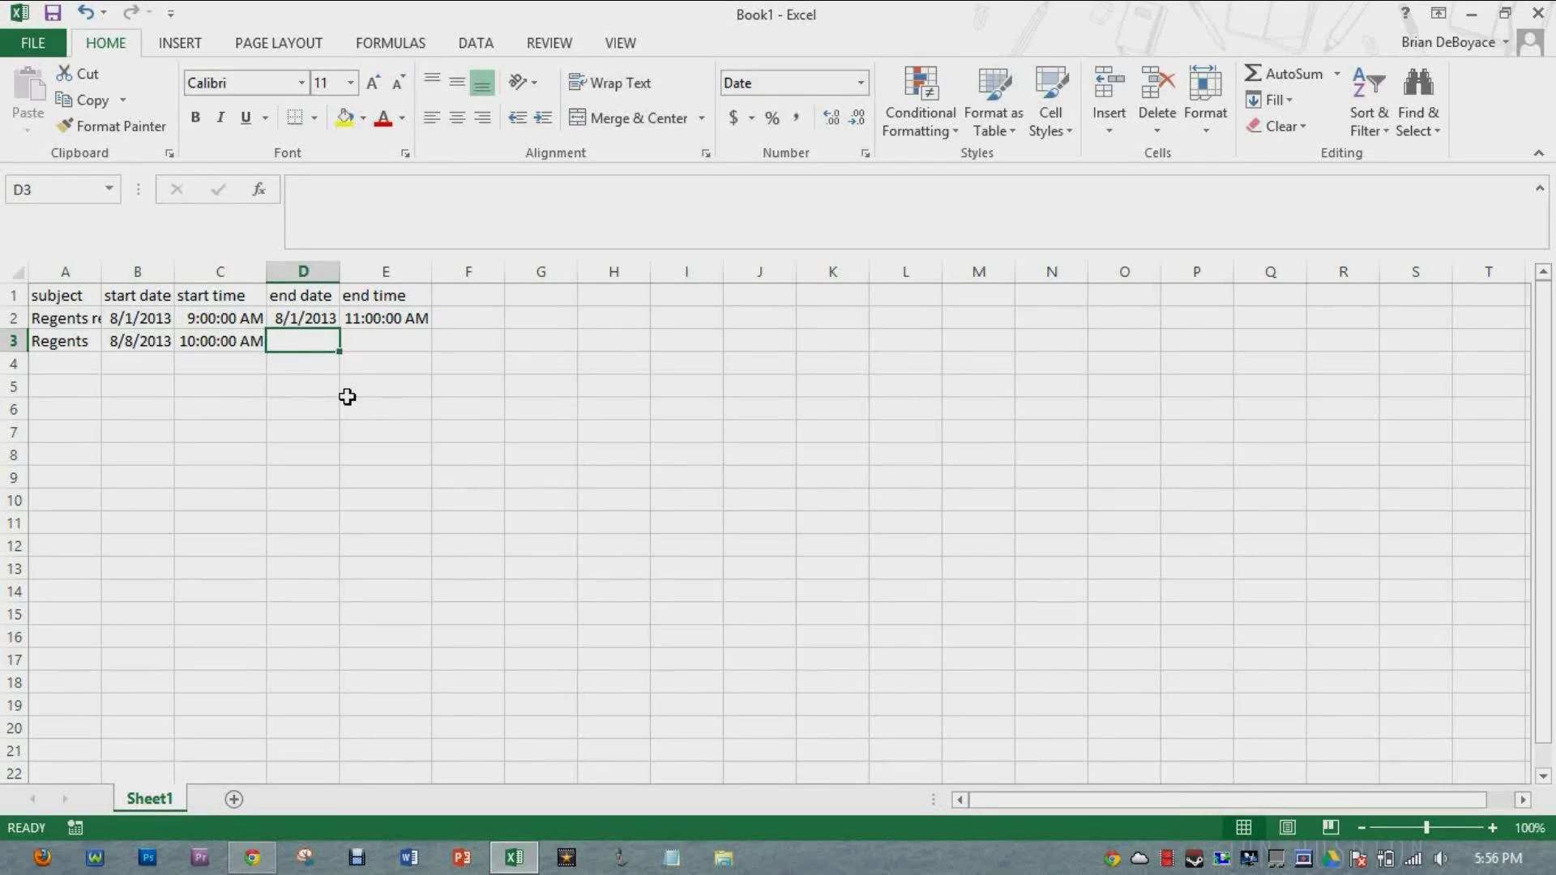
{"action": "type", "text": "8"}
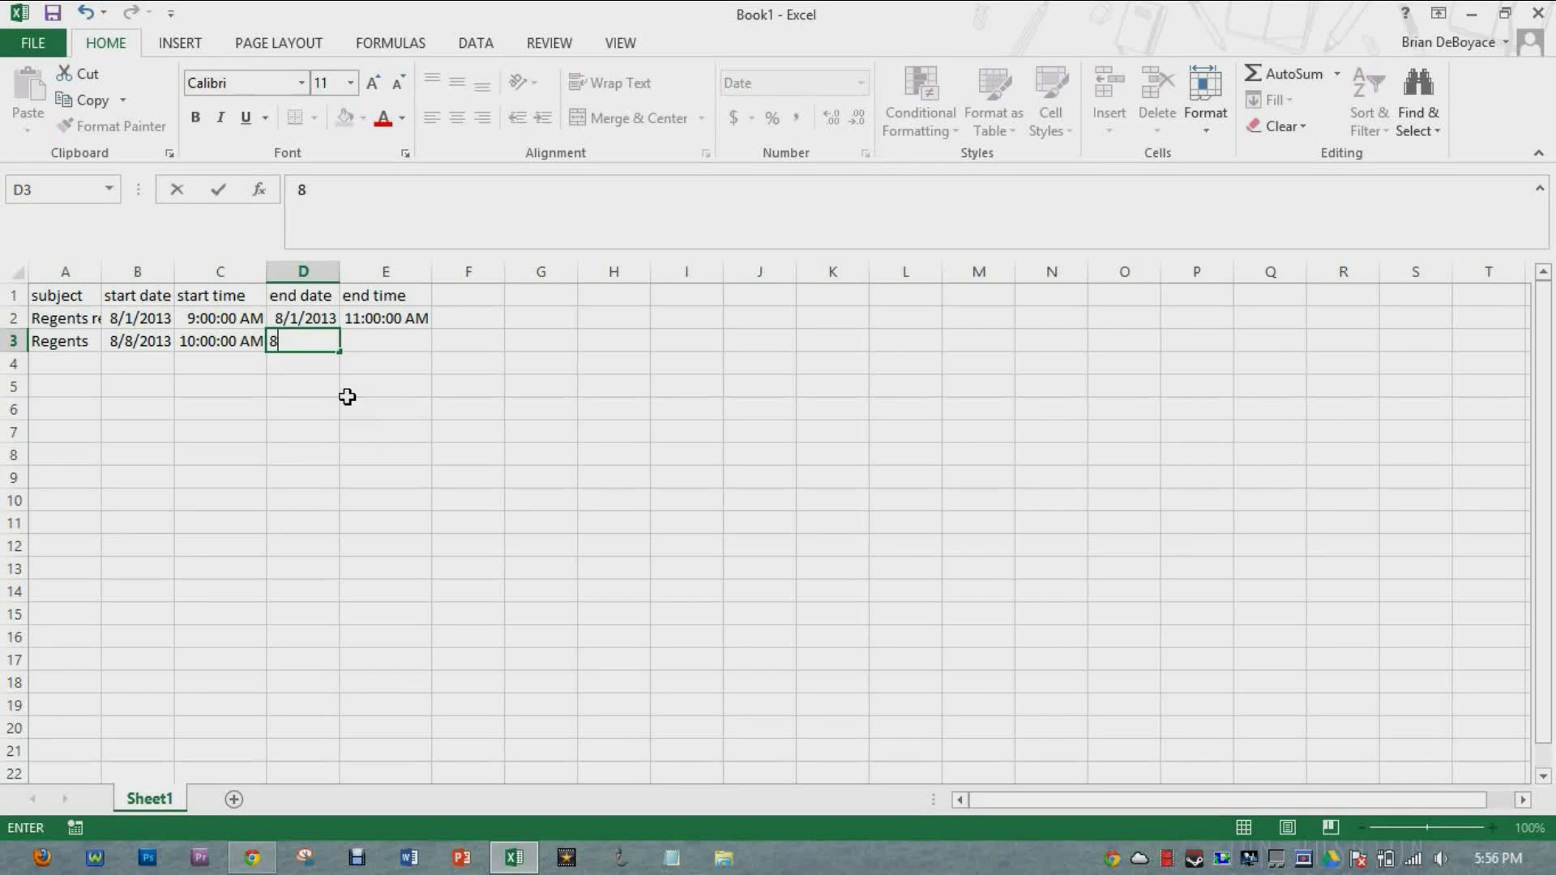
{"action": "type", "text": "/15/2013"}
{"action": "key", "text": "Tab"}
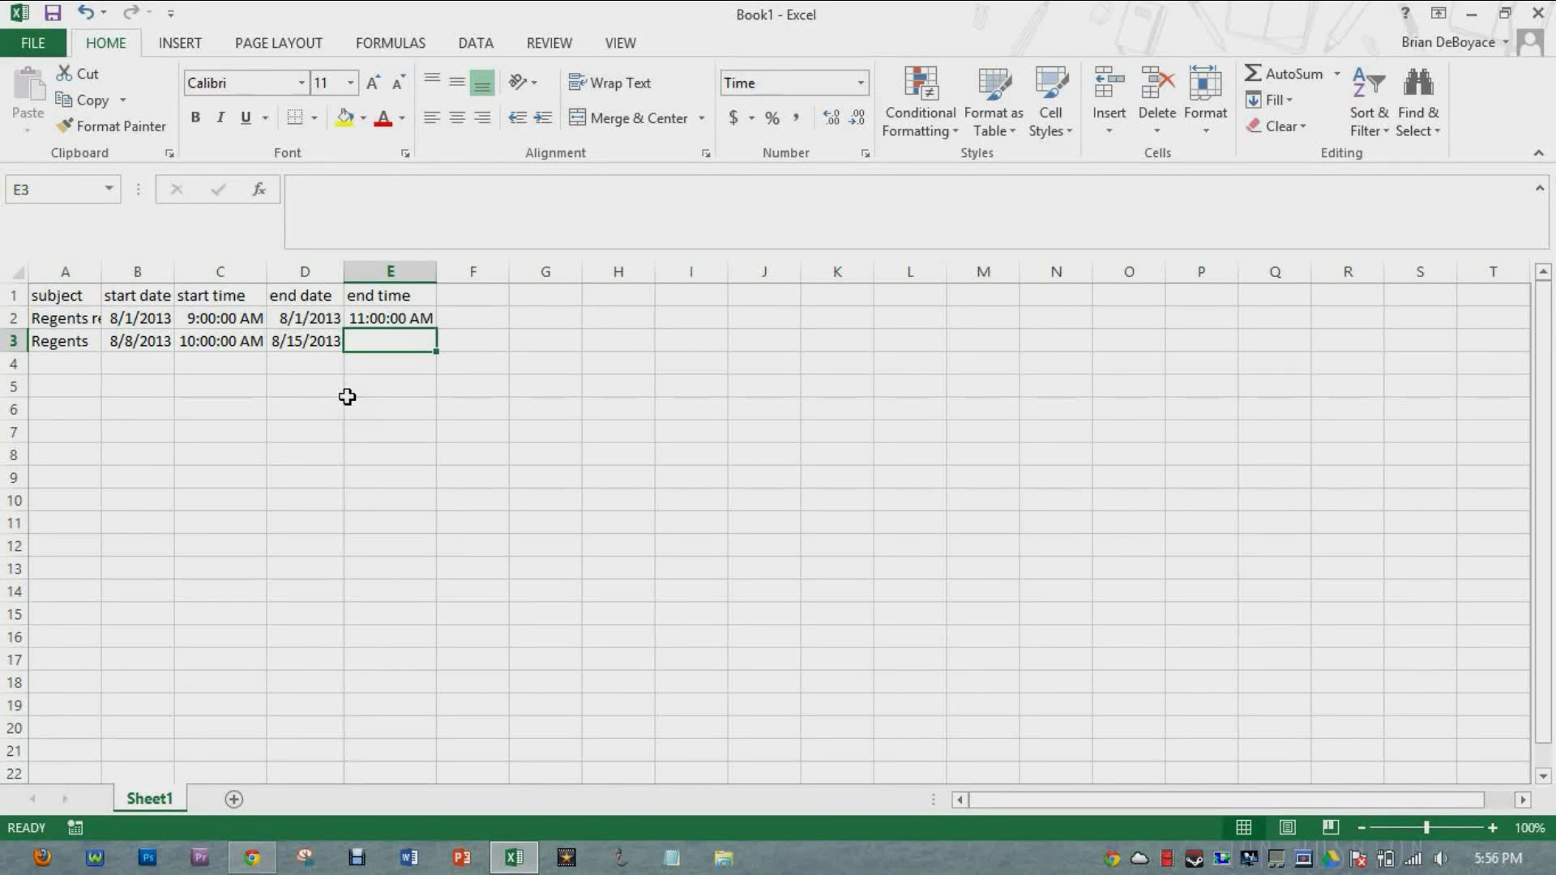
{"action": "type", "text": "1"}
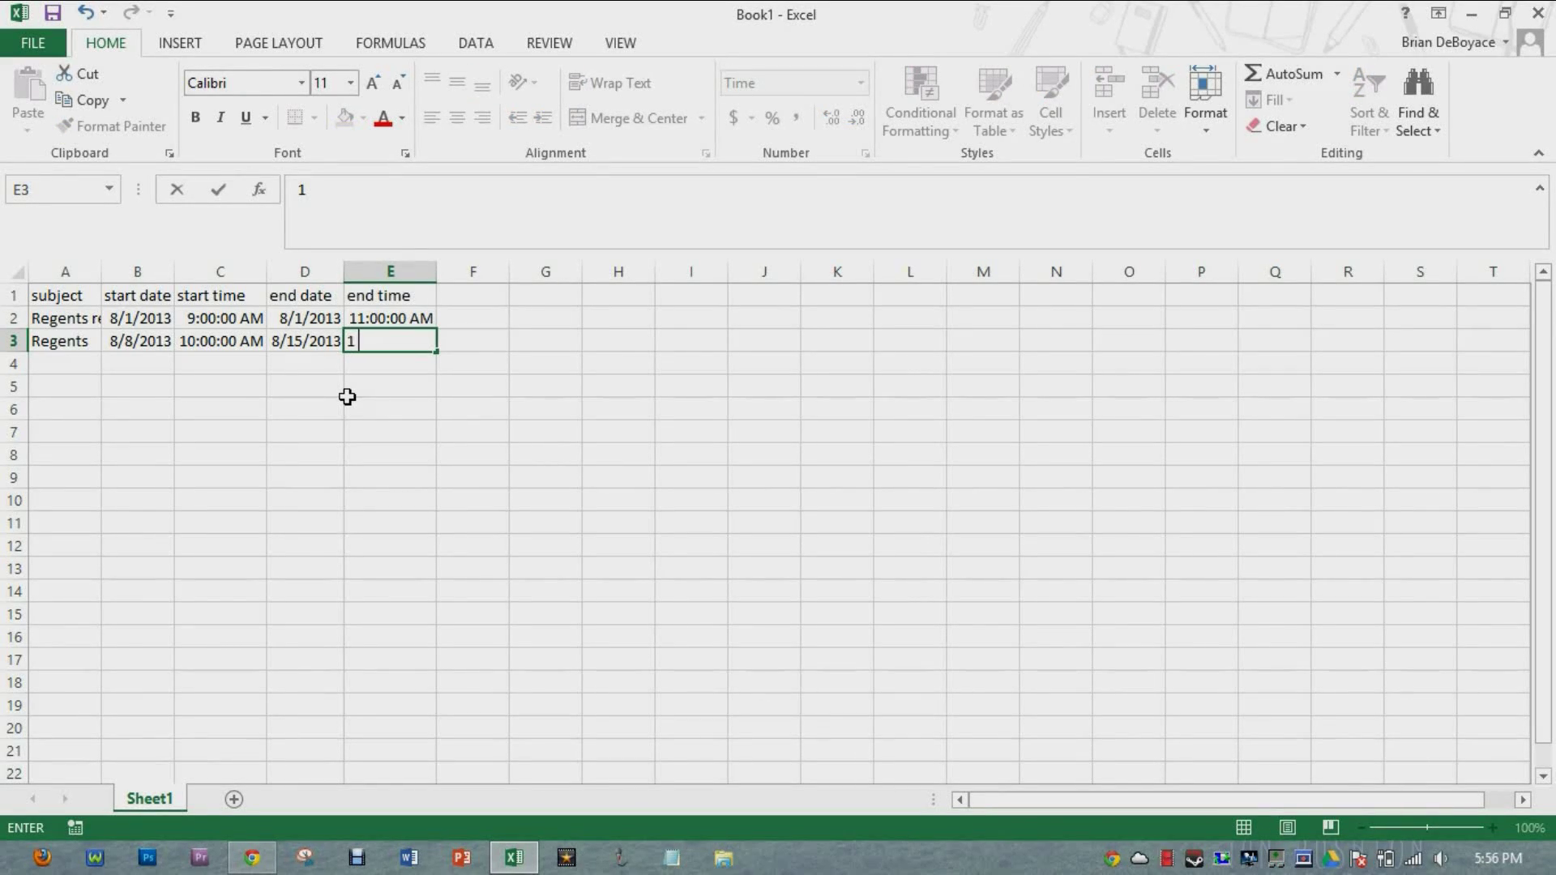
{"action": "type", "text": " pm"}
{"action": "key", "text": "Tab"}
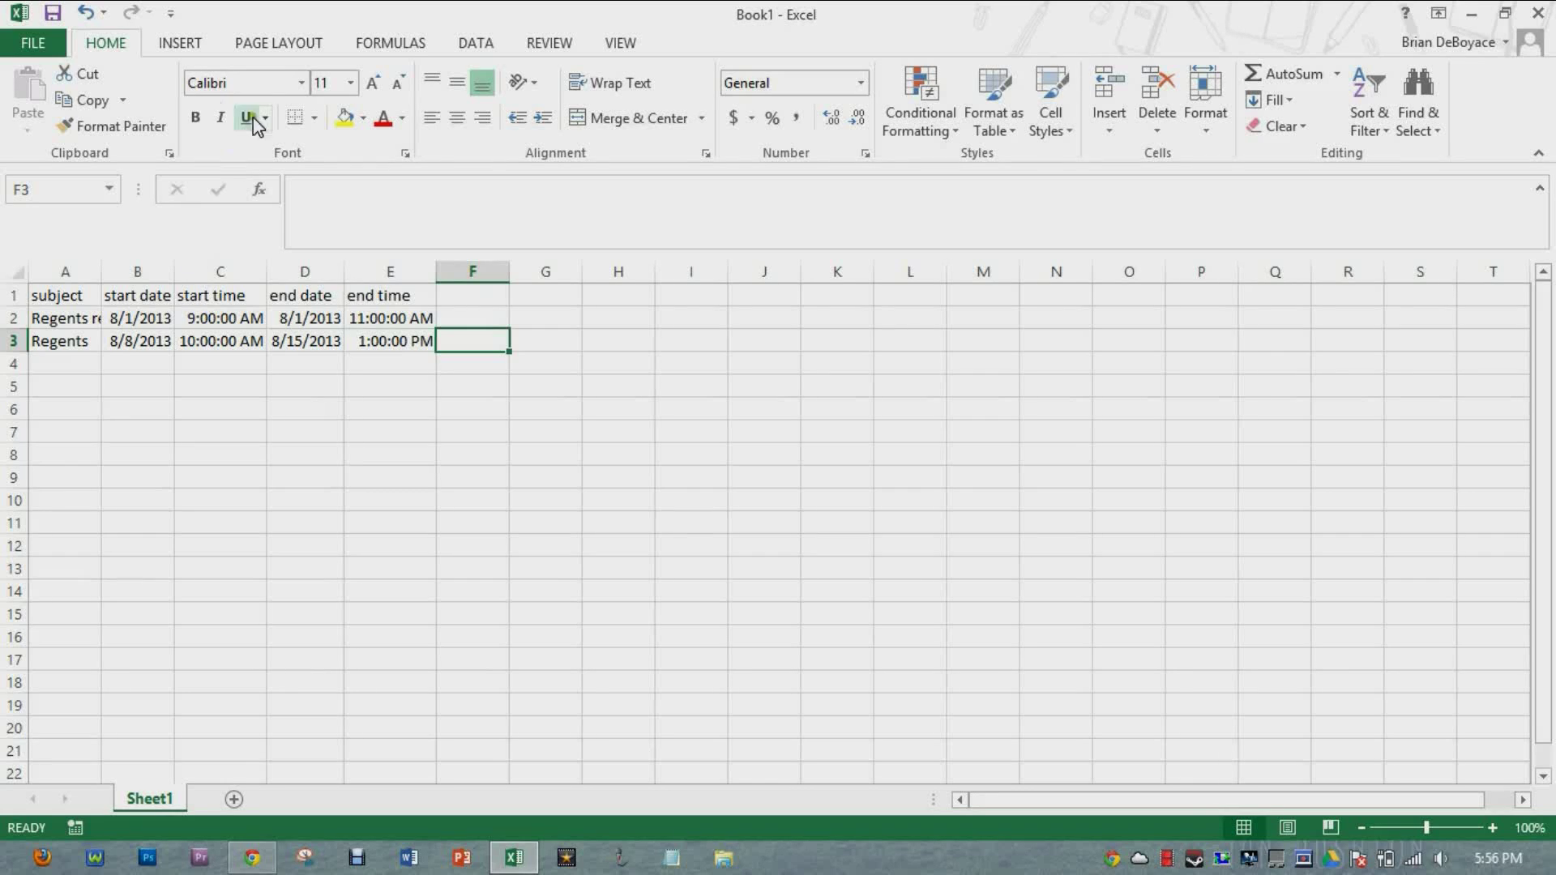
{"action": "left_click", "coordinate": [53, 51]}
{"action": "left_click", "coordinate": [91, 269]}
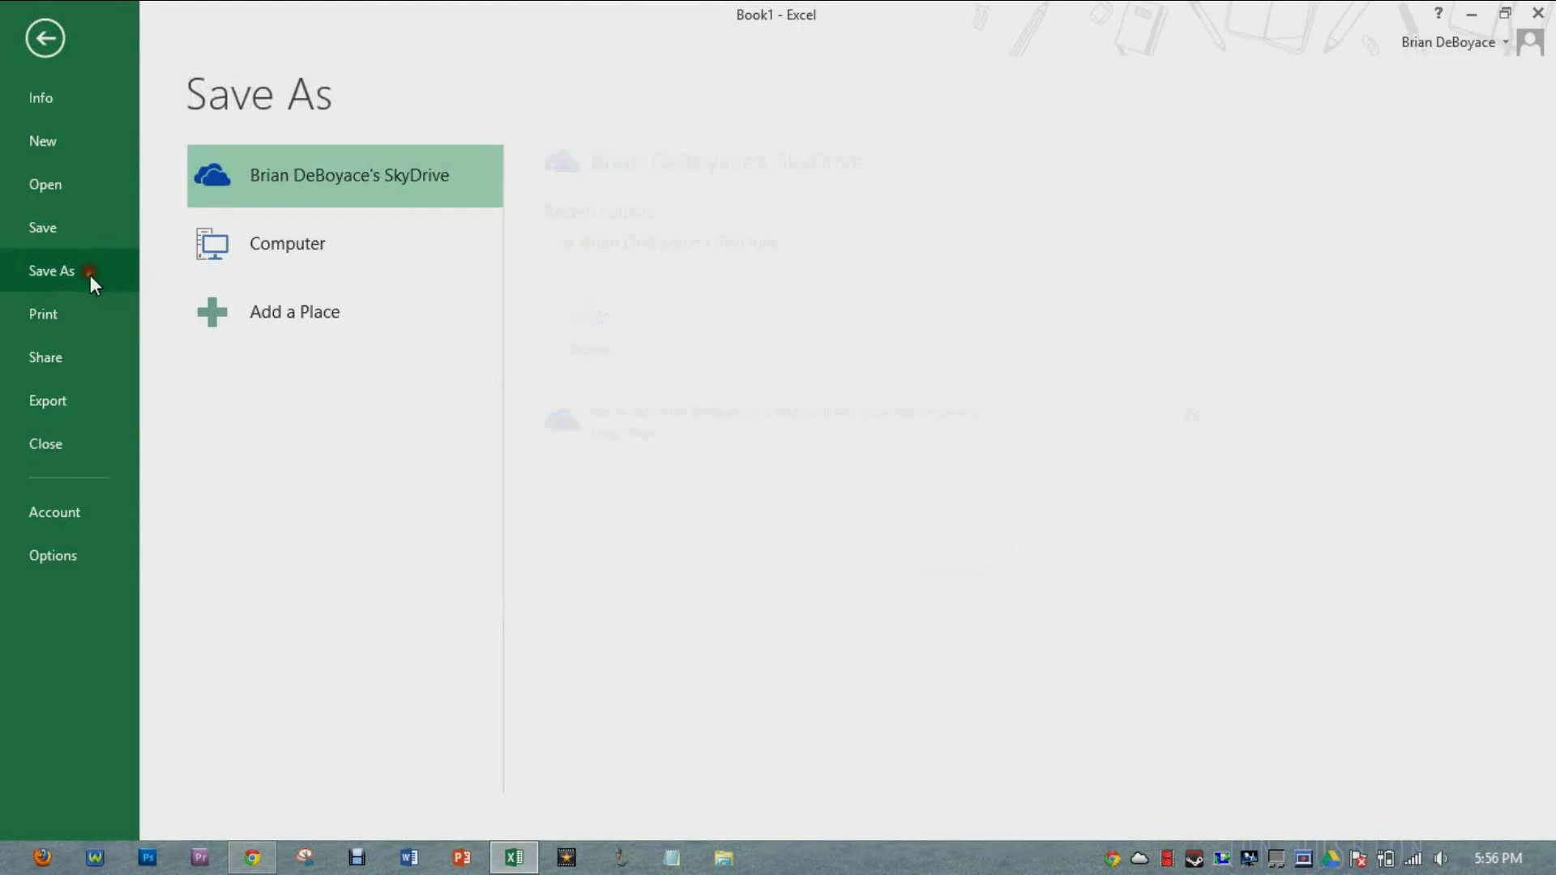
{"action": "left_click", "coordinate": [265, 240]}
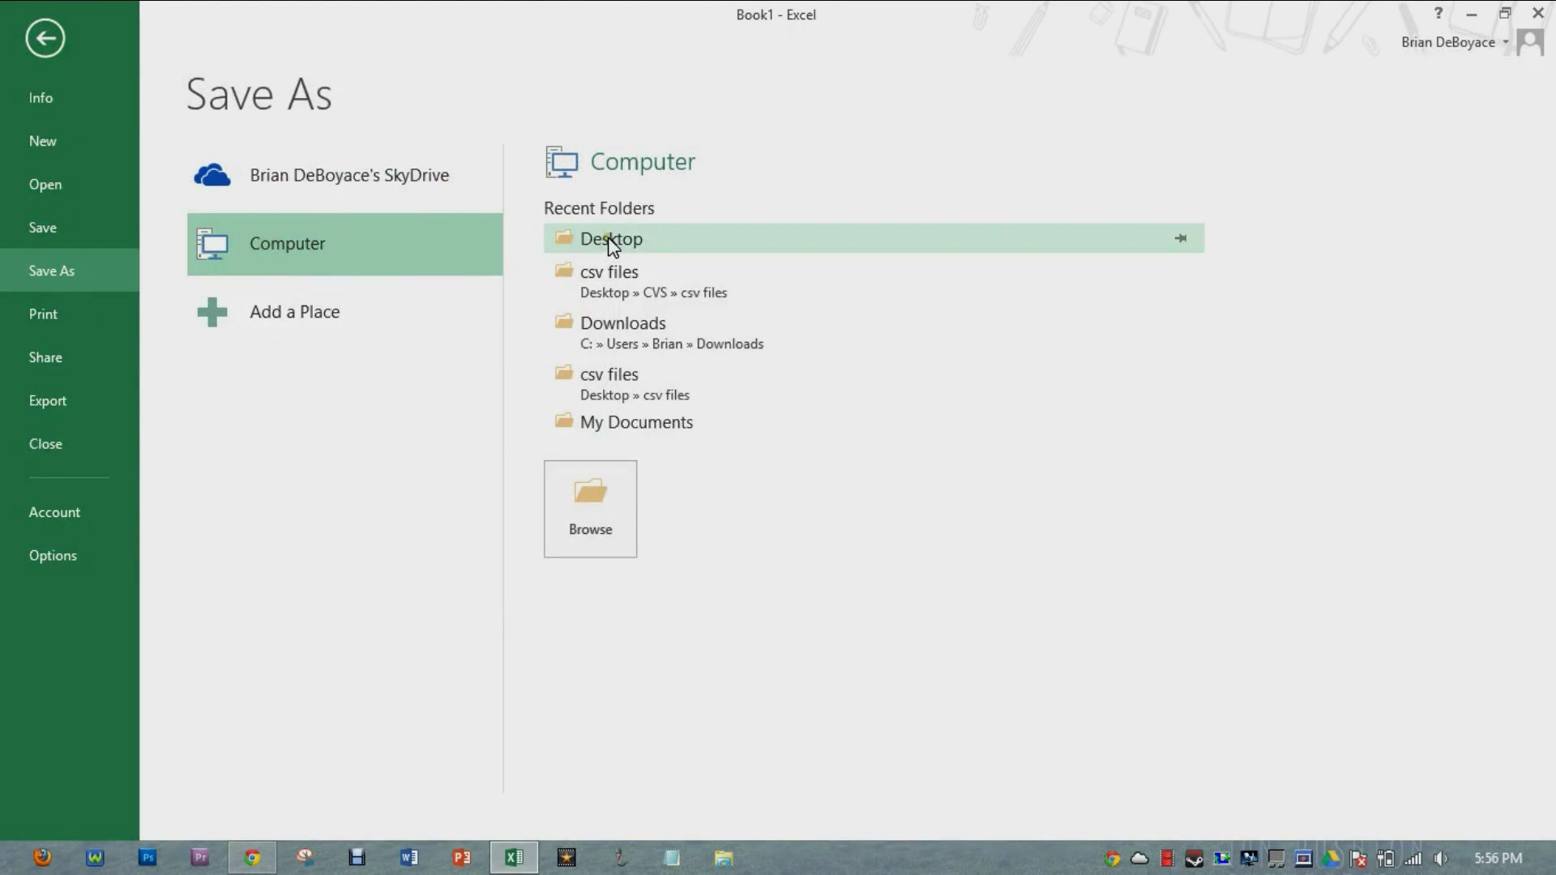
{"action": "left_click", "coordinate": [607, 240]}
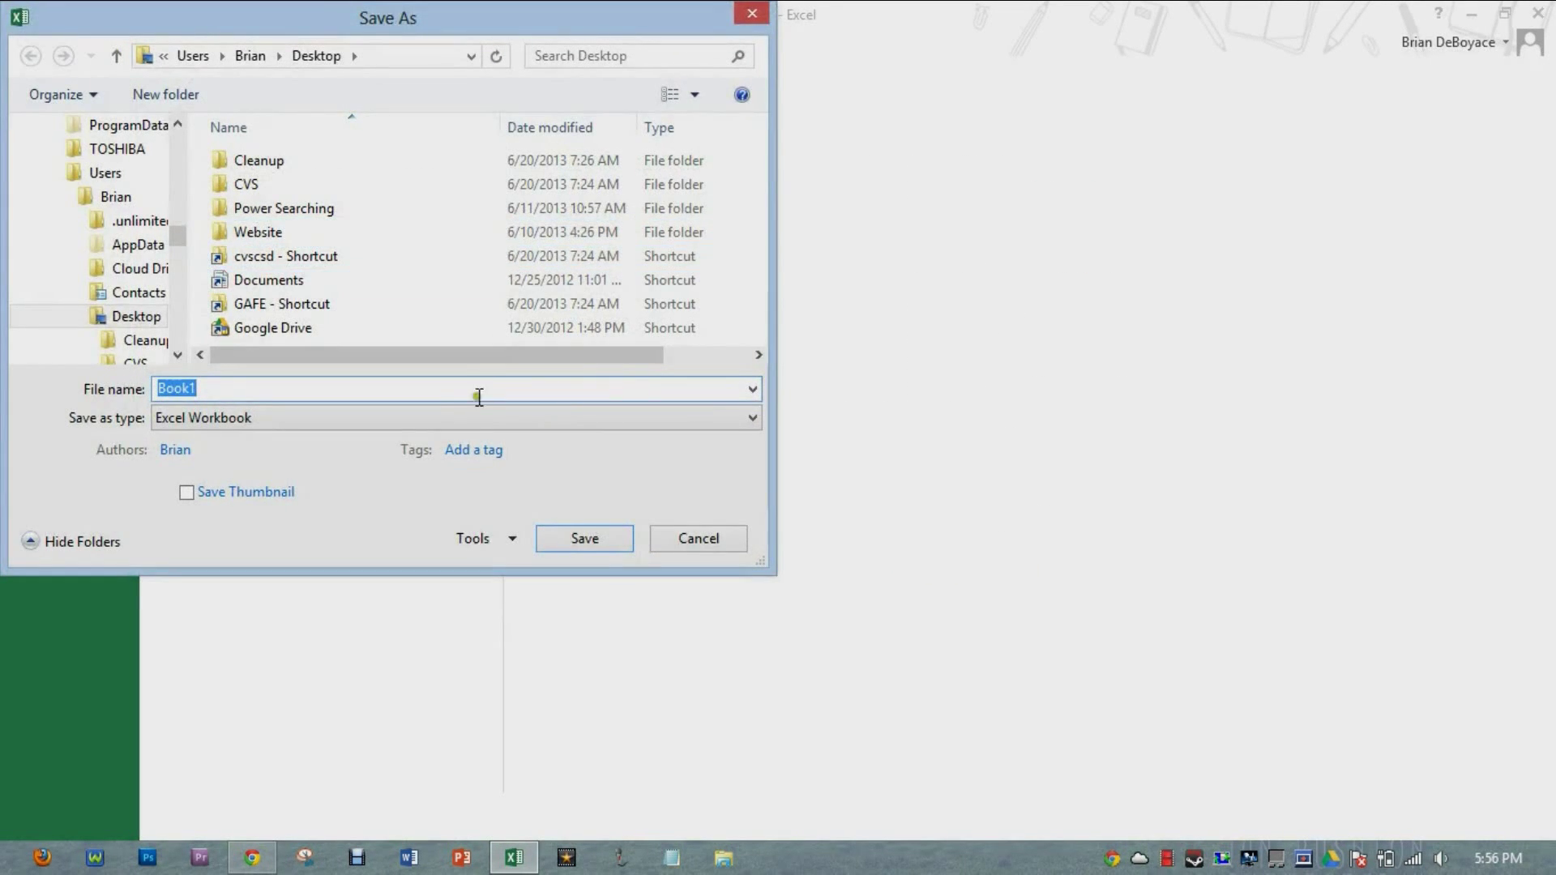
{"action": "left_click", "coordinate": [305, 419]}
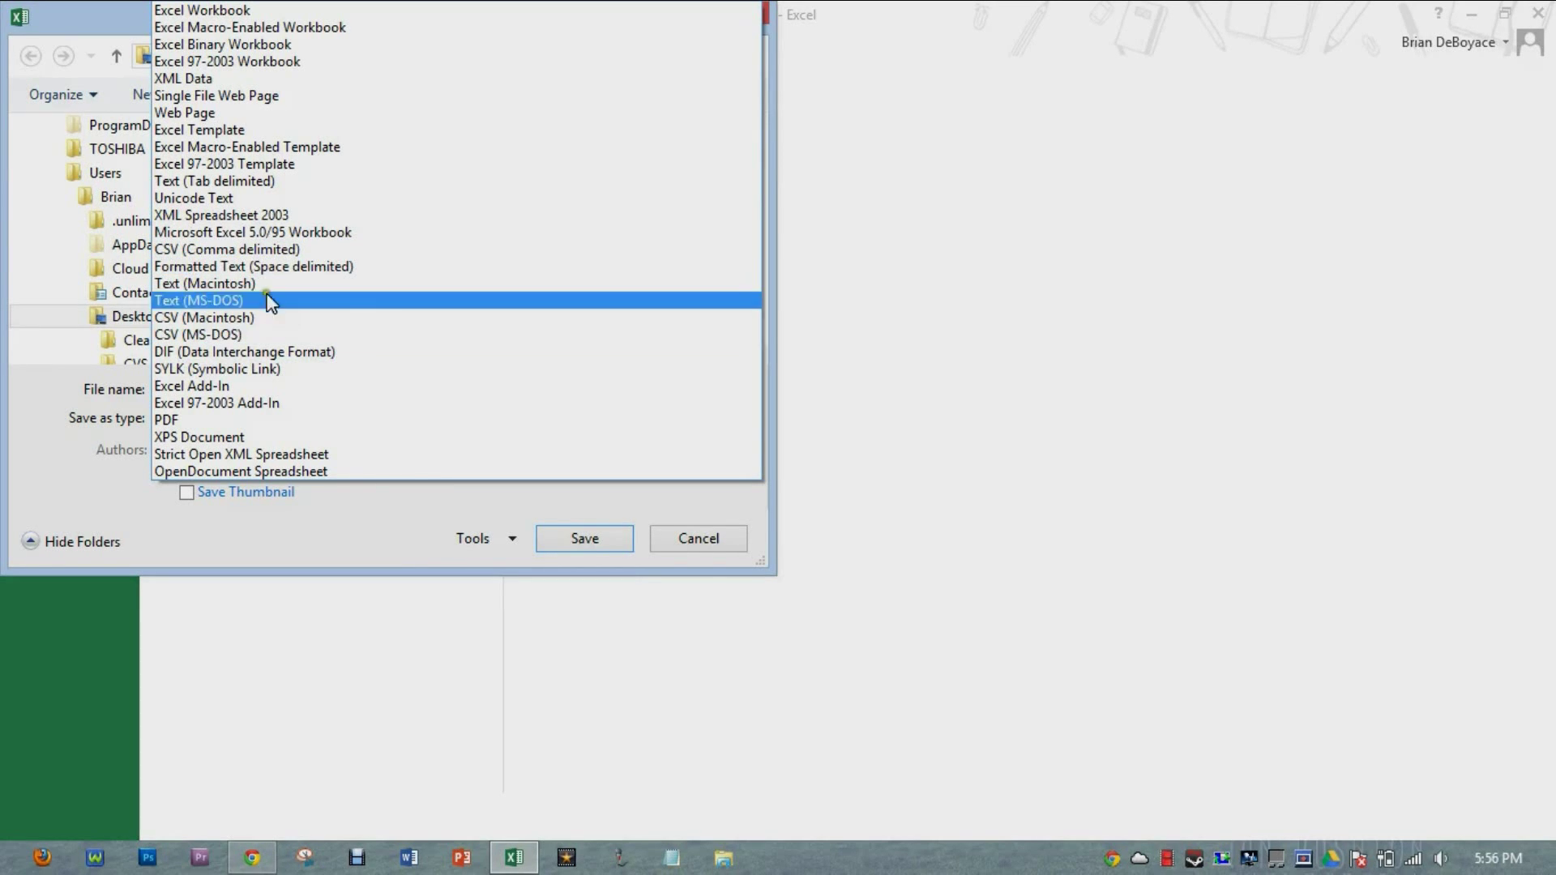
{"action": "left_click", "coordinate": [230, 251]}
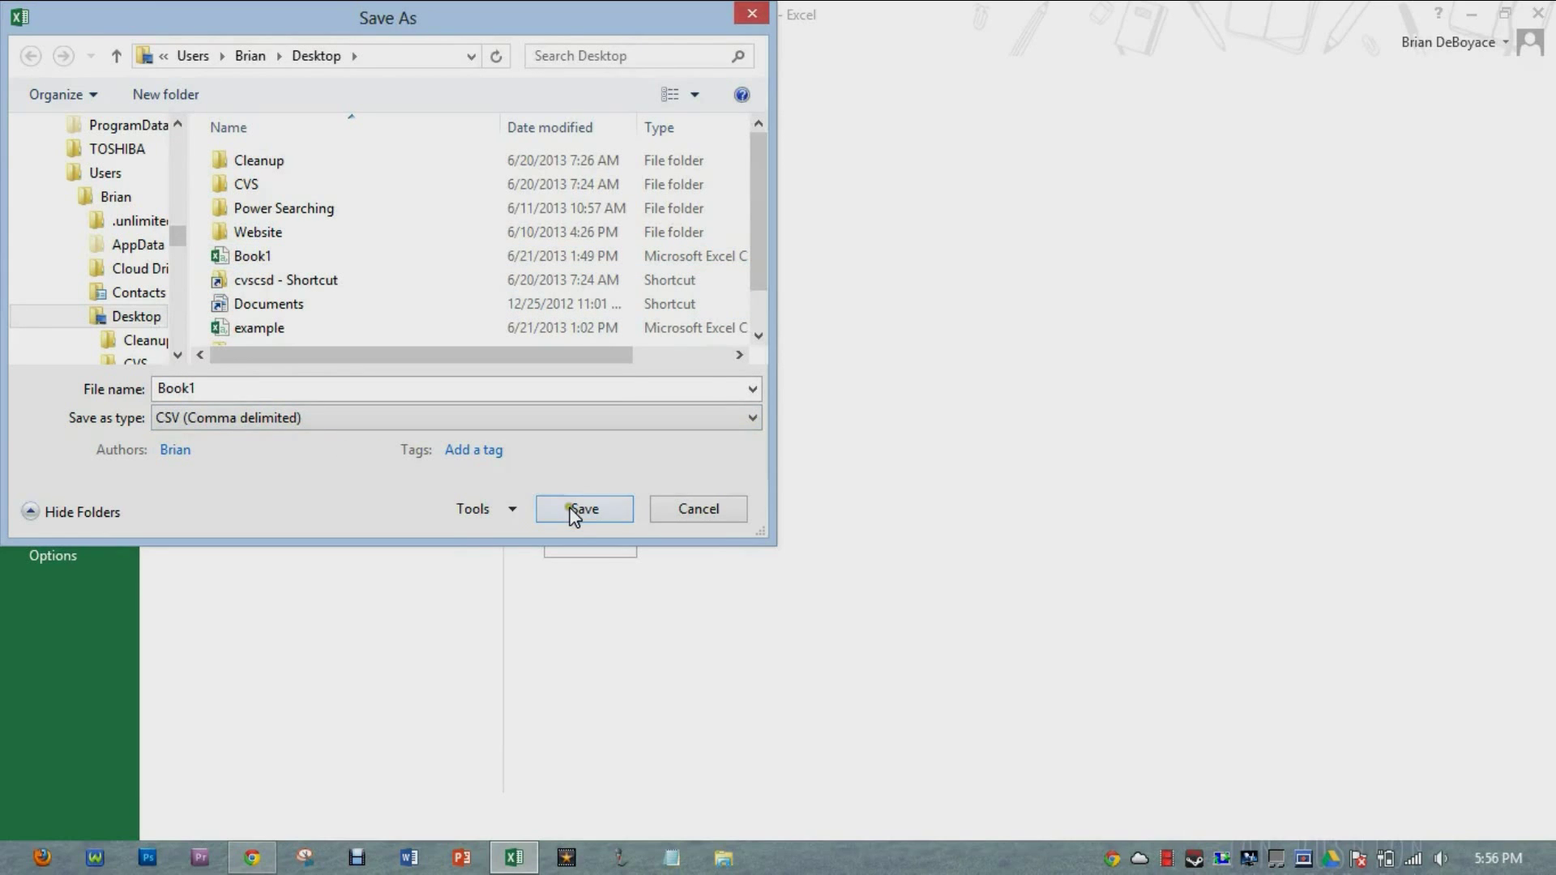
{"action": "left_click", "coordinate": [573, 511]}
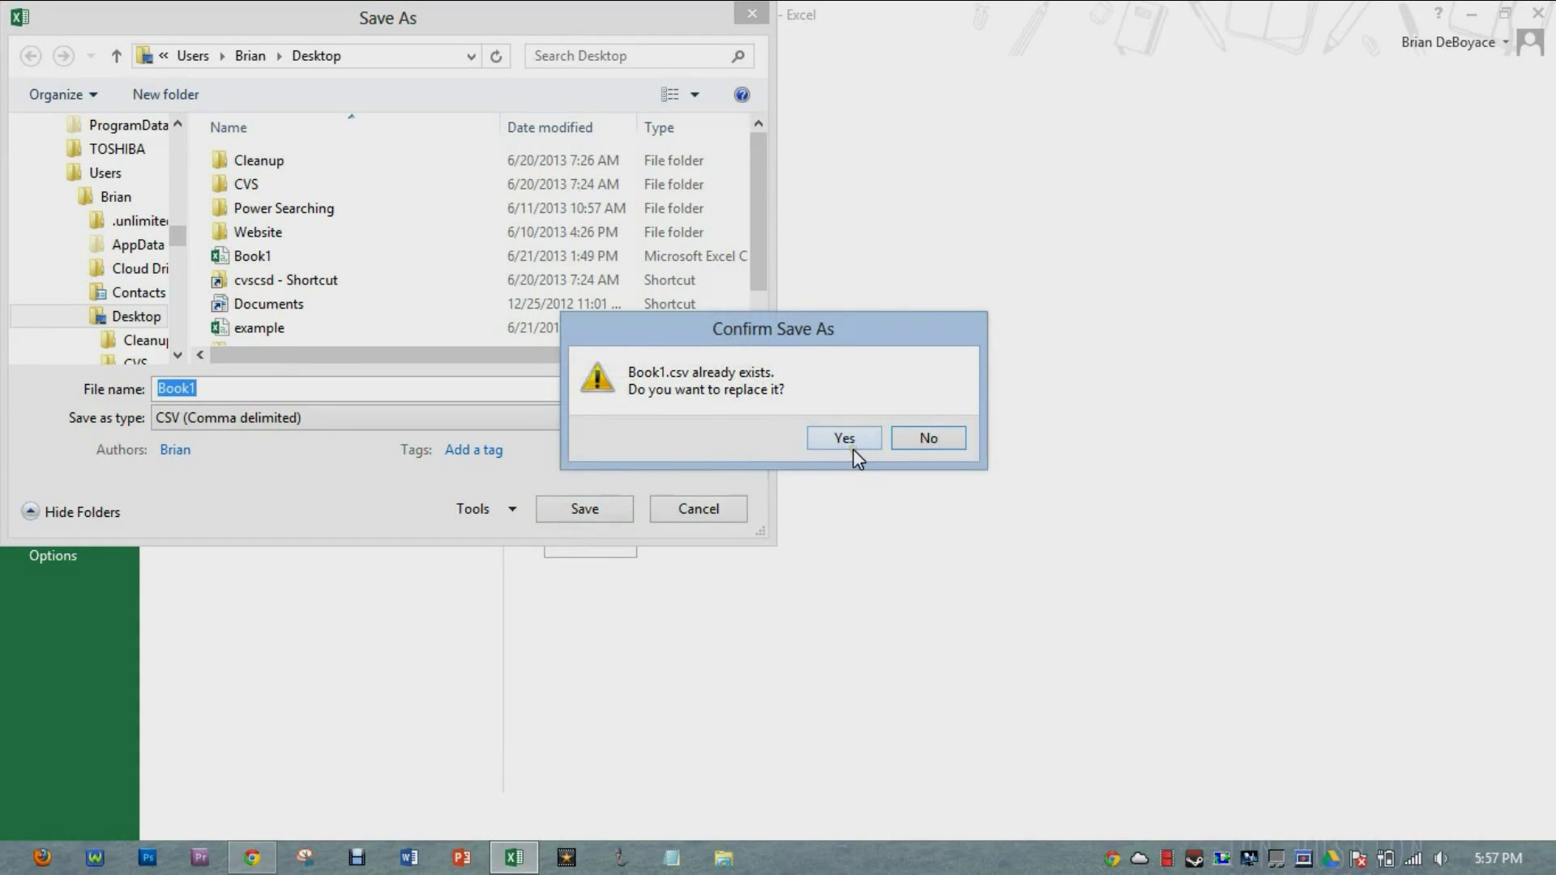
{"action": "left_click", "coordinate": [854, 438]}
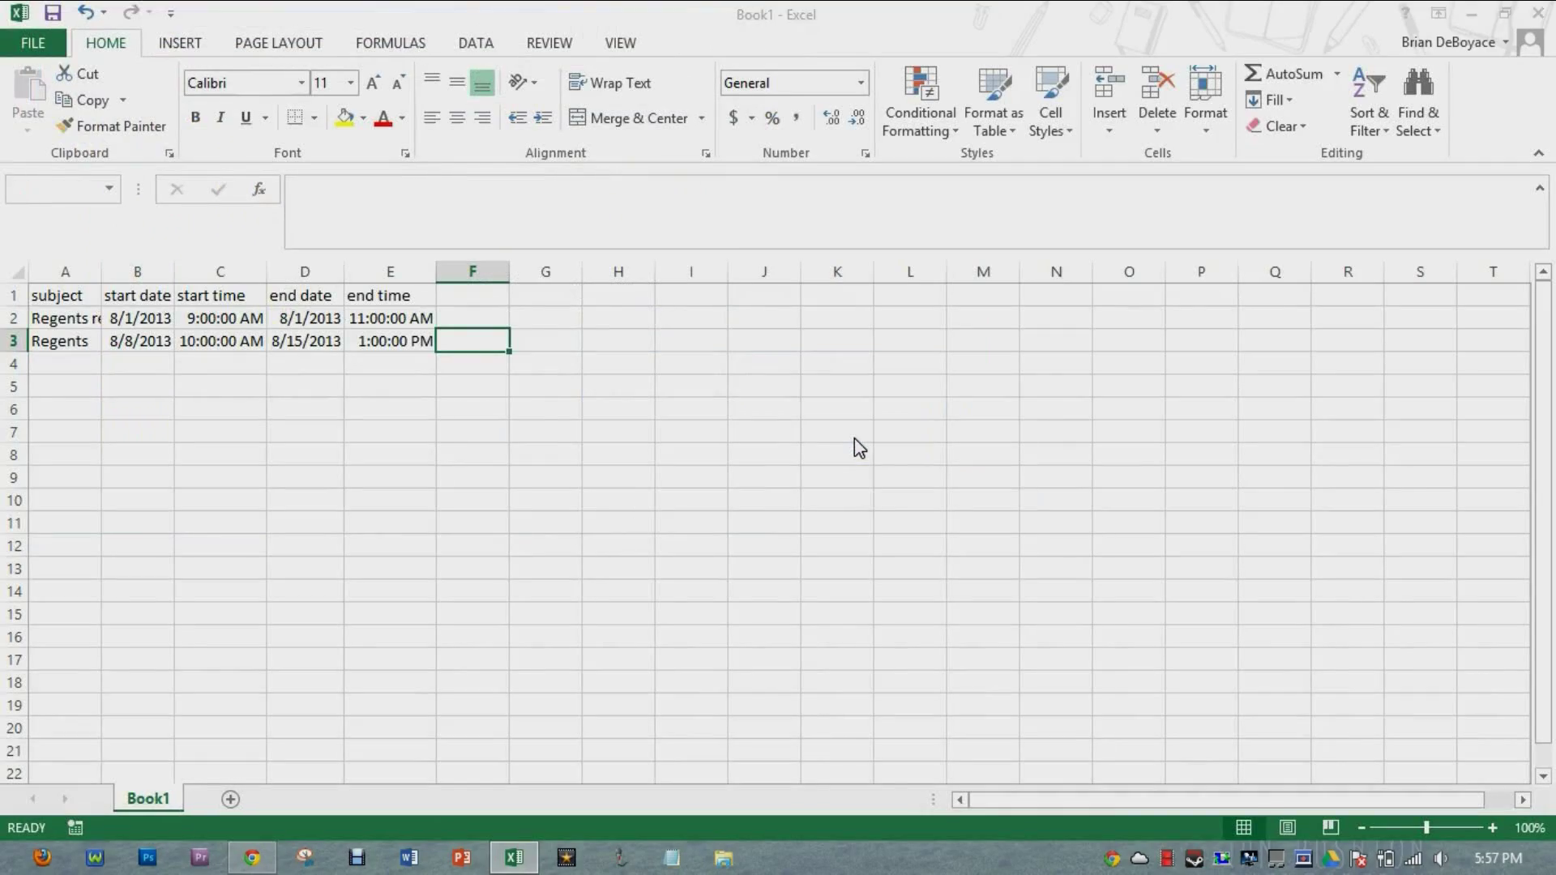
{"action": "left_click", "coordinate": [685, 496]}
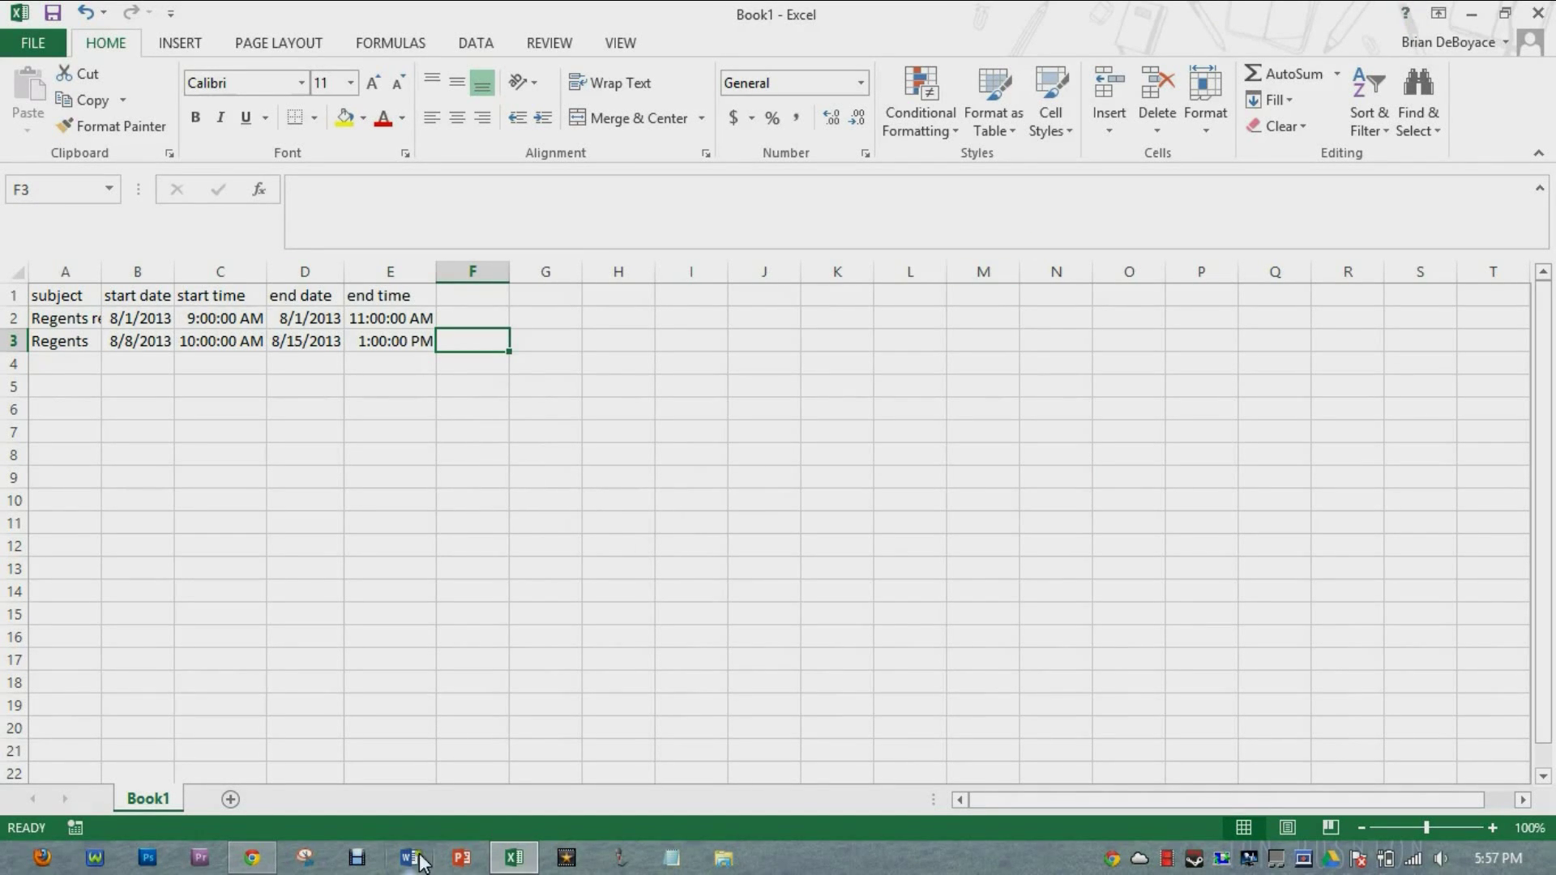
{"action": "mouse_move", "coordinate": [276, 862]}
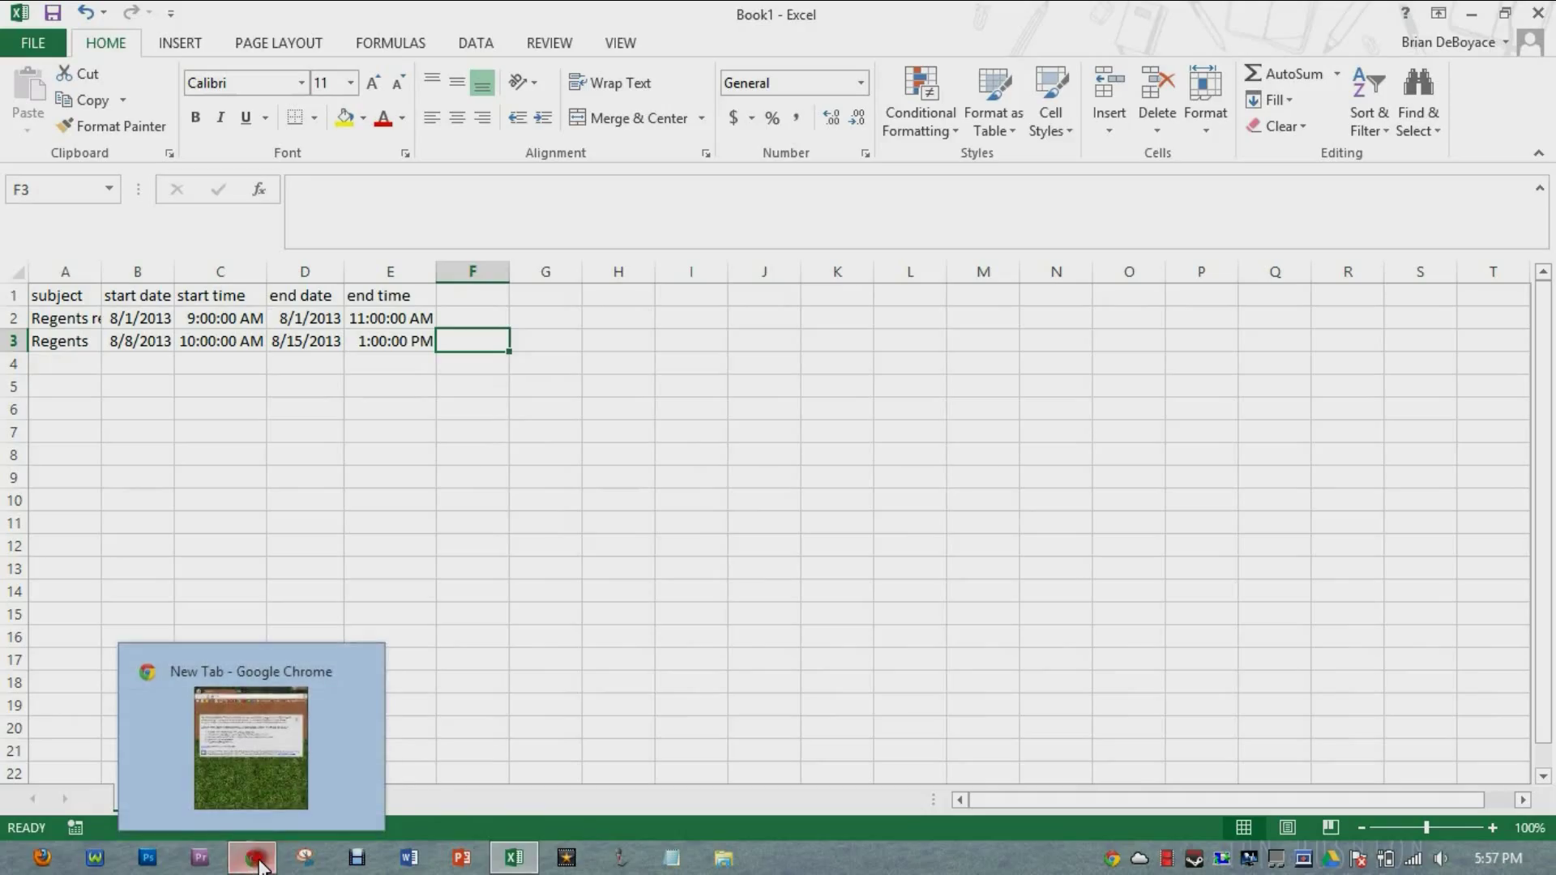
Step: Bring up Chrome maximized and load google.com/calendar
{"action": "left_click", "coordinate": [277, 813]}
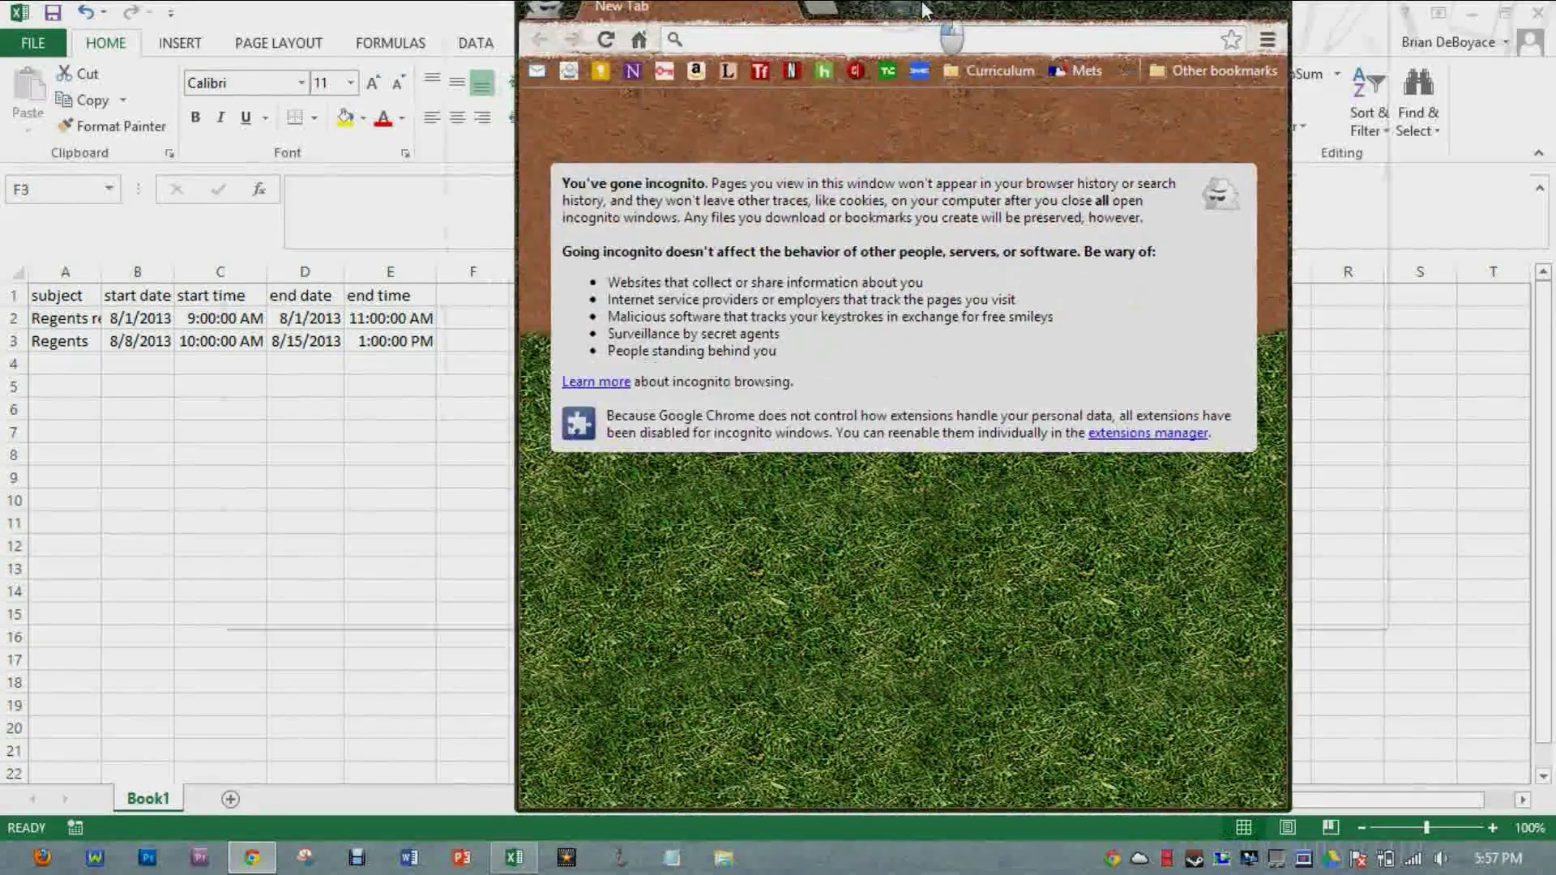
{"action": "double_click", "coordinate": [924, 10]}
{"action": "type", "text": "googl"}
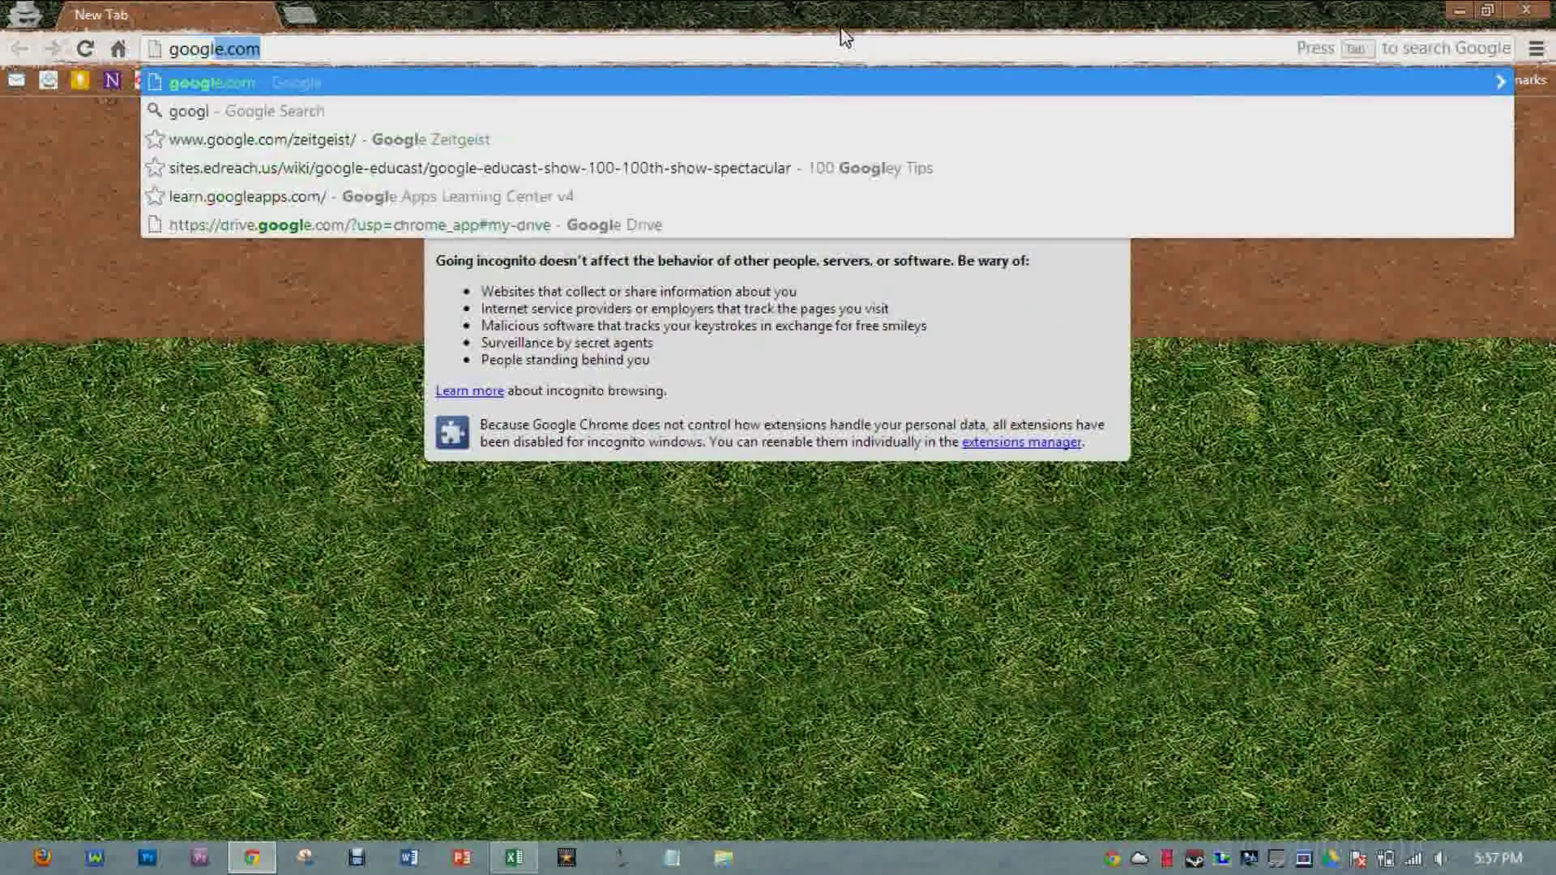
{"action": "type", "text": "e.com/"}
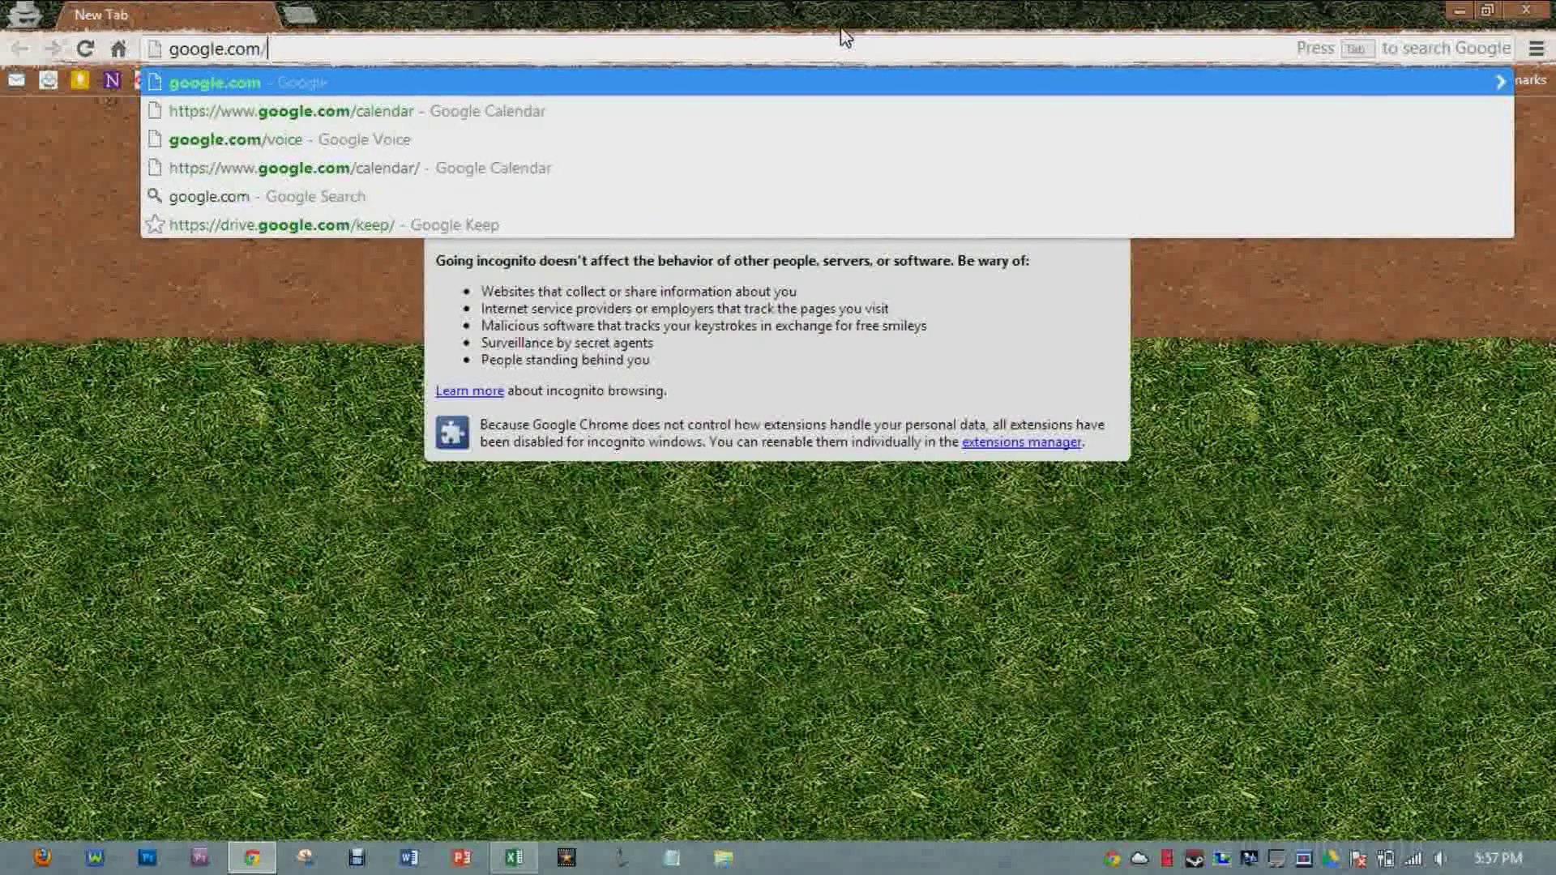
{"action": "type", "text": "calendar"}
{"action": "key", "text": "Return"}
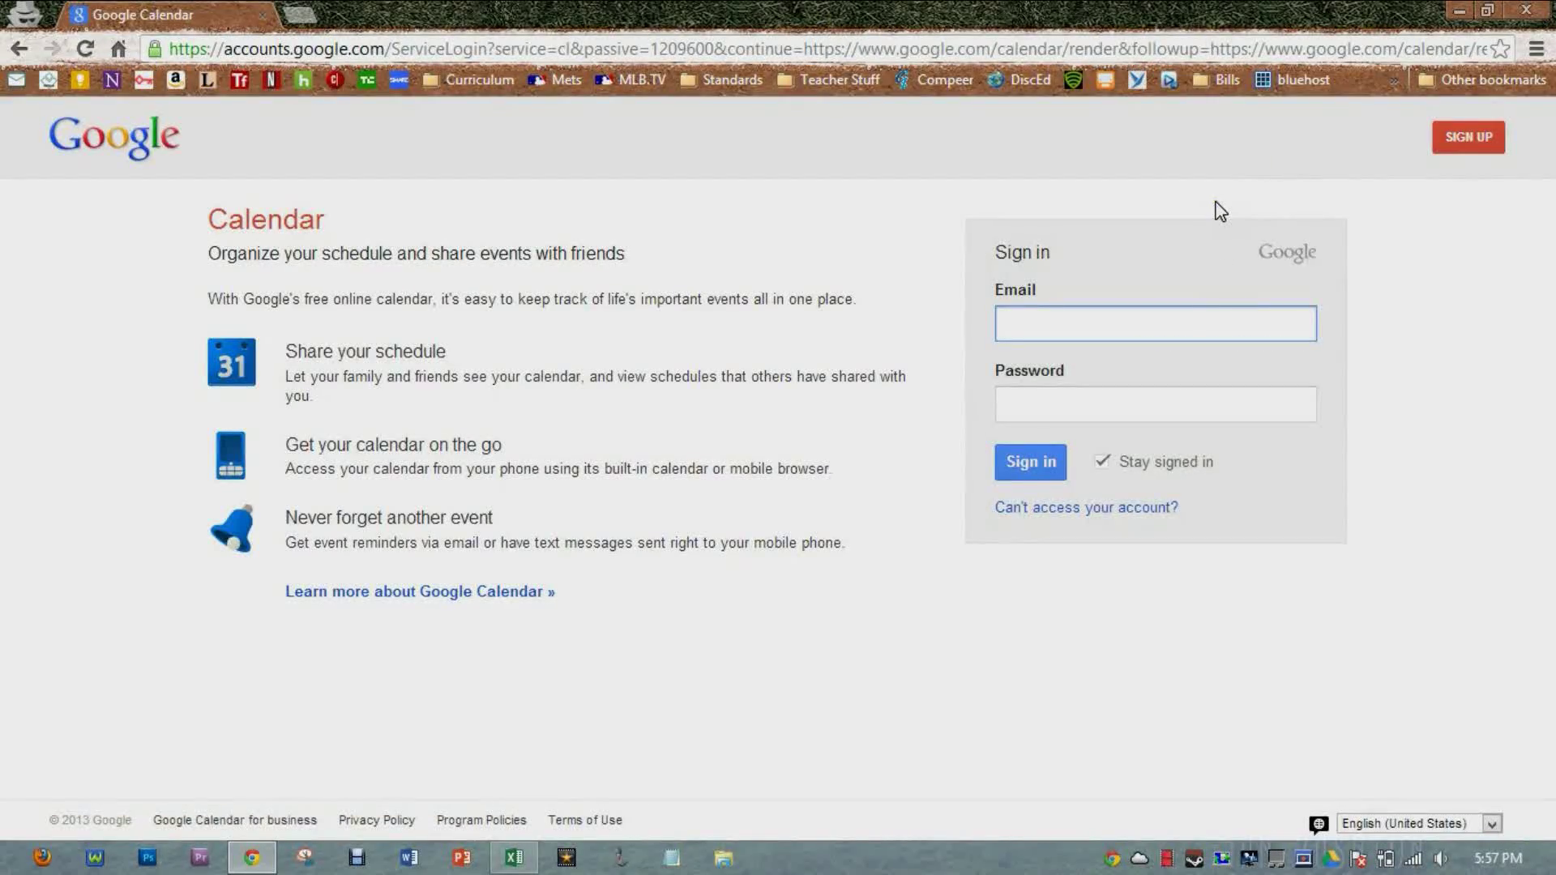
Step: Sign in with the student account's email address and password
{"action": "key", "text": "Tab"}
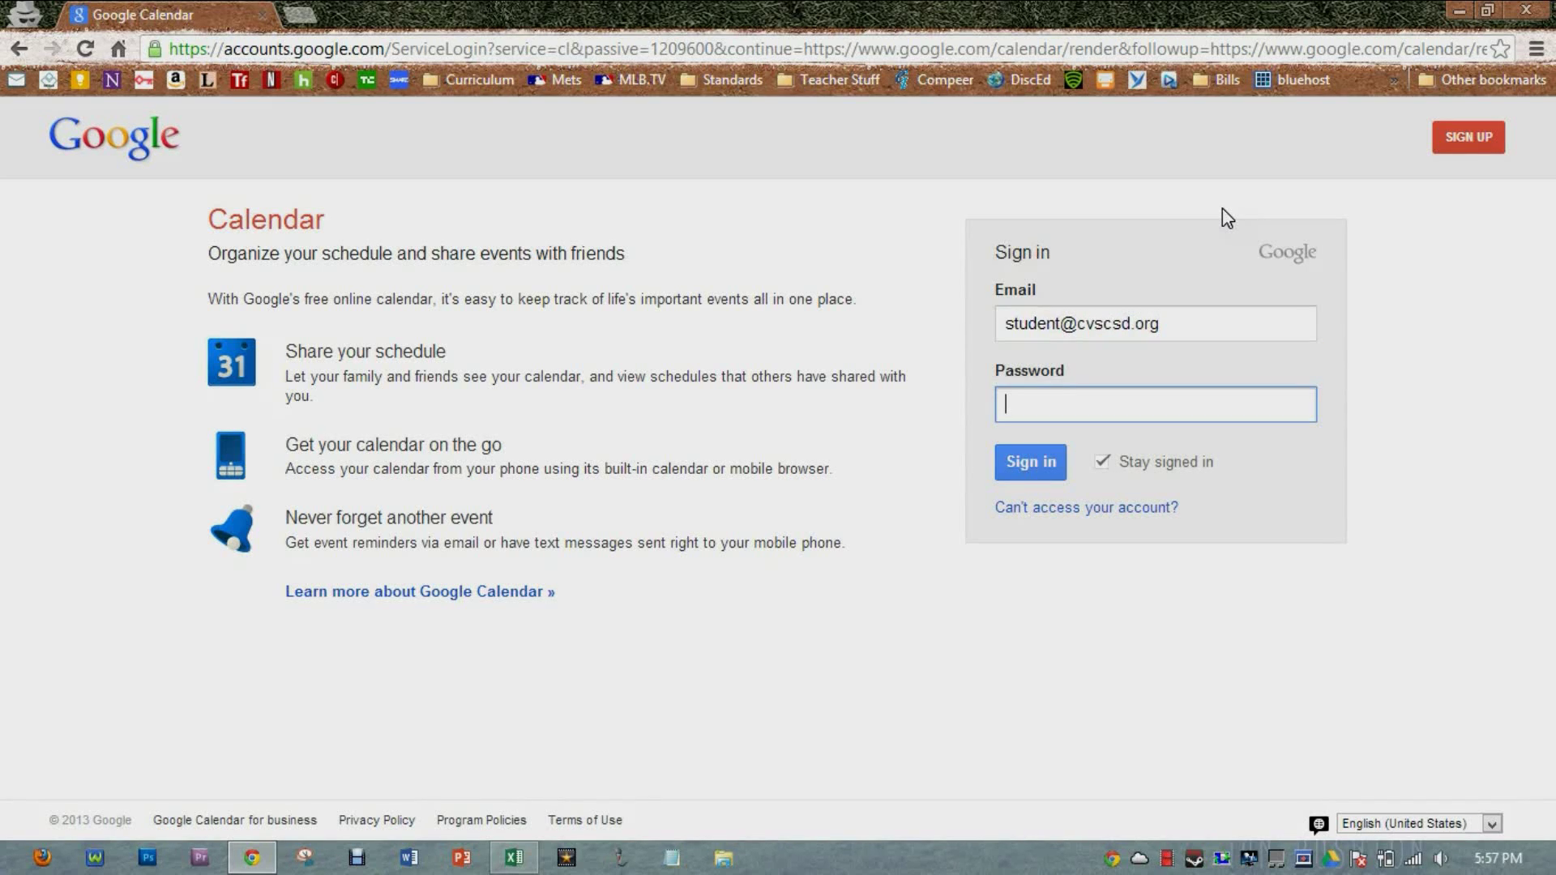
{"action": "type", "text": "**************"}
{"action": "key", "text": "Return"}
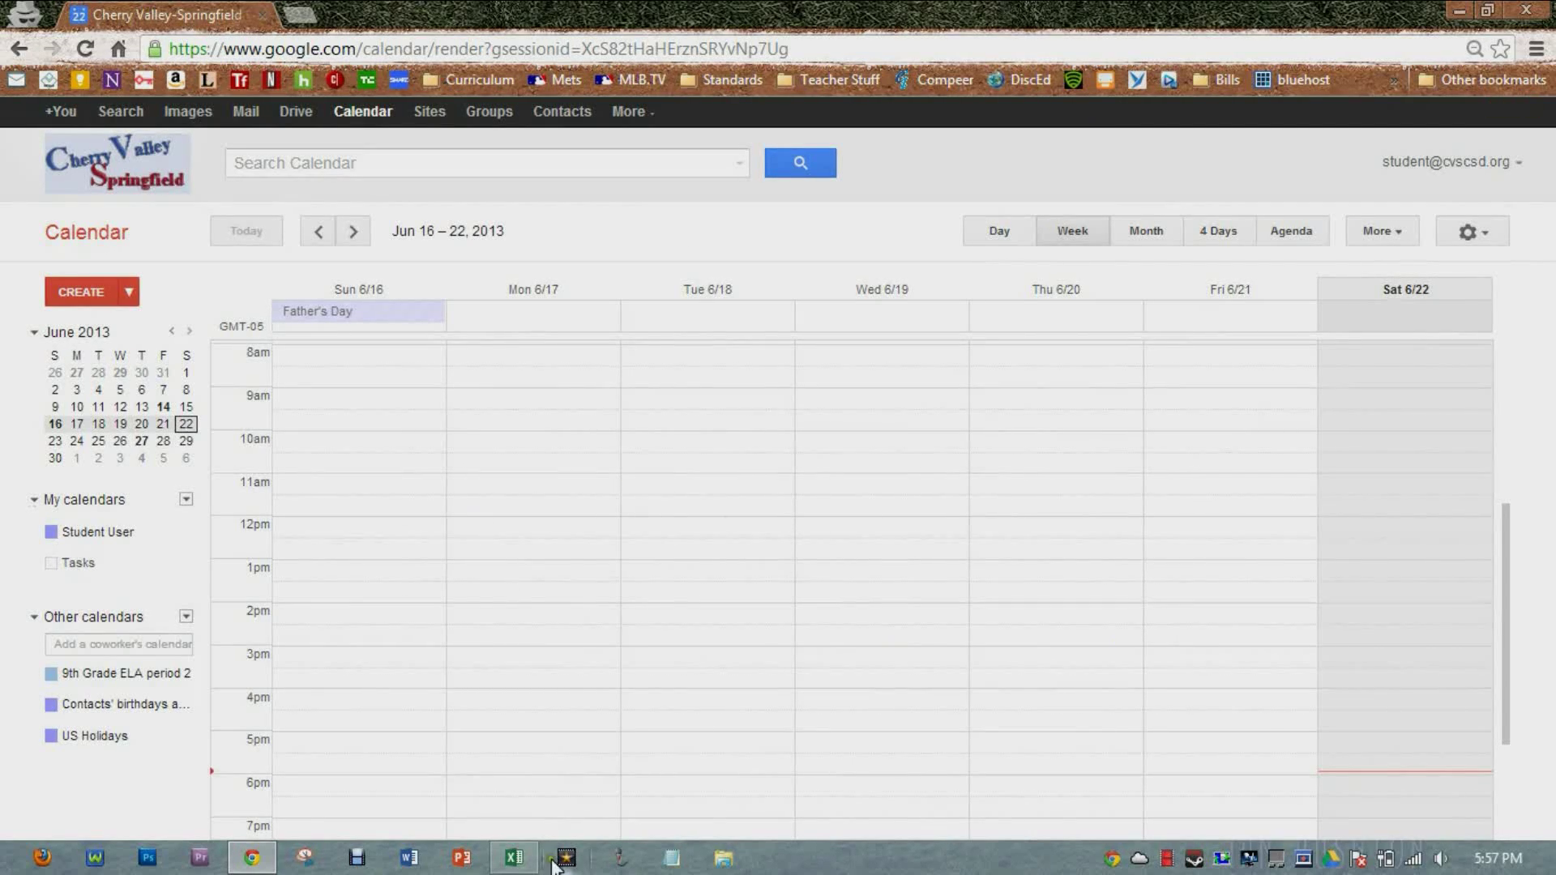
Step: Create a new calendar named Test Calendar in the Eastern Time zone from My calendars
{"action": "left_click", "coordinate": [518, 860]}
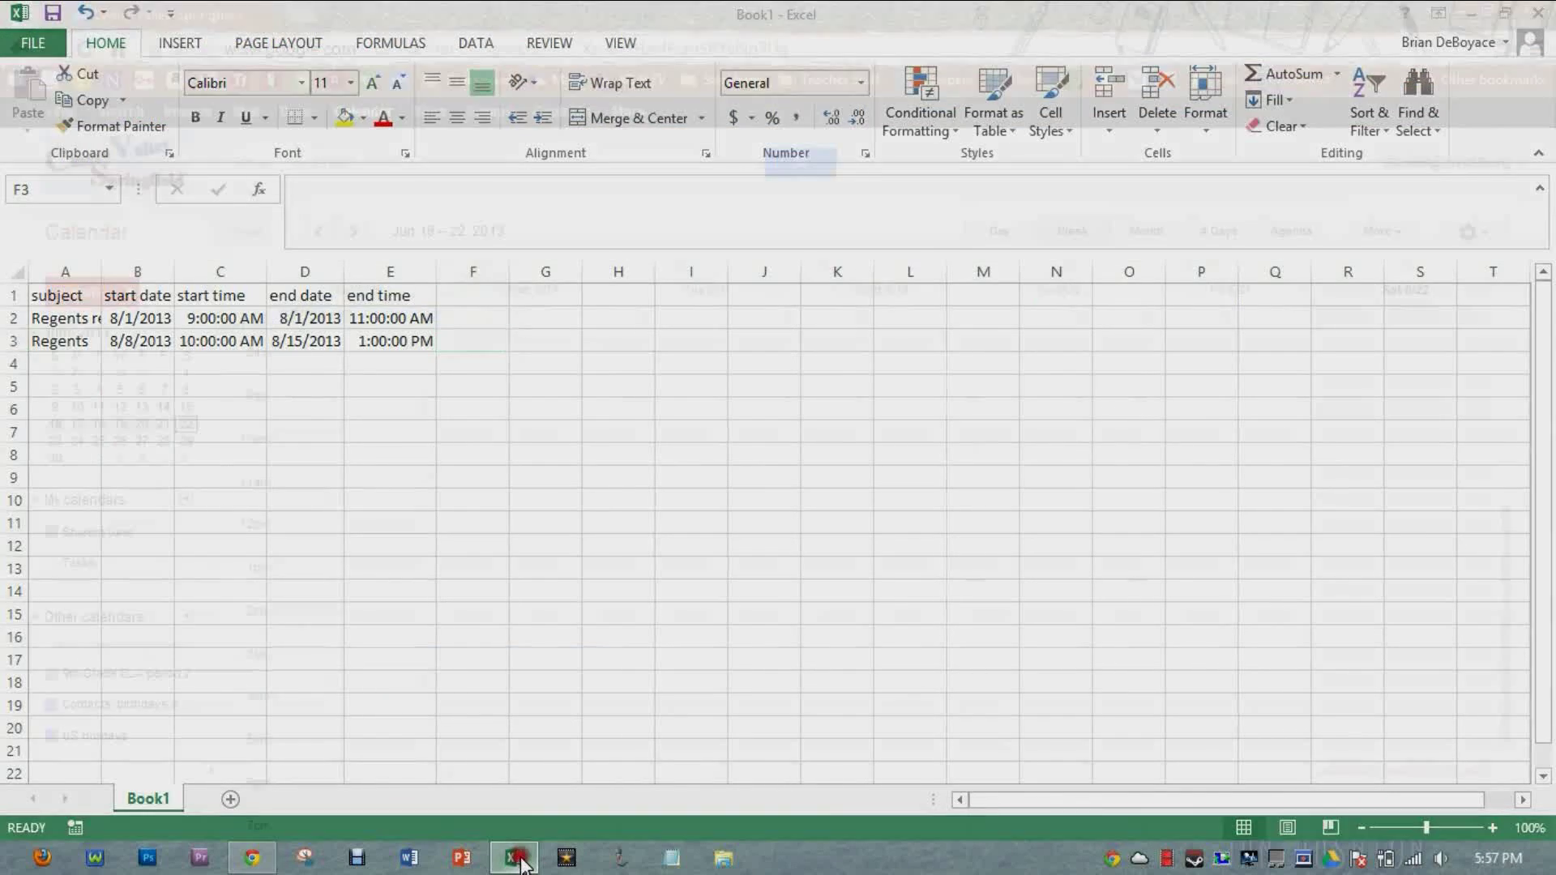
{"action": "key", "text": "alt+Tab"}
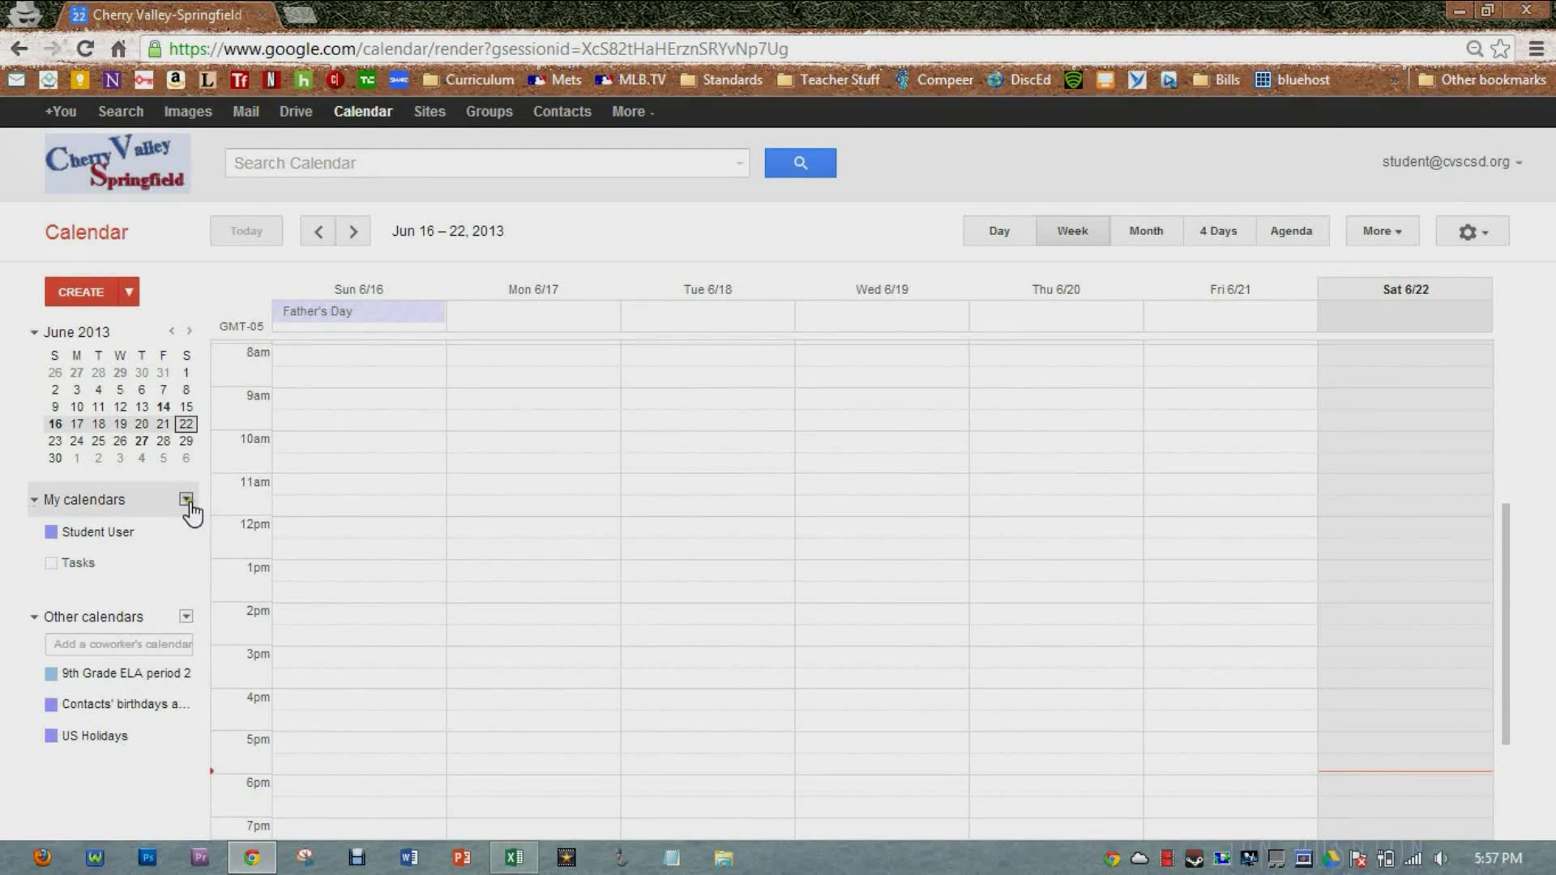
{"action": "left_click", "coordinate": [186, 501]}
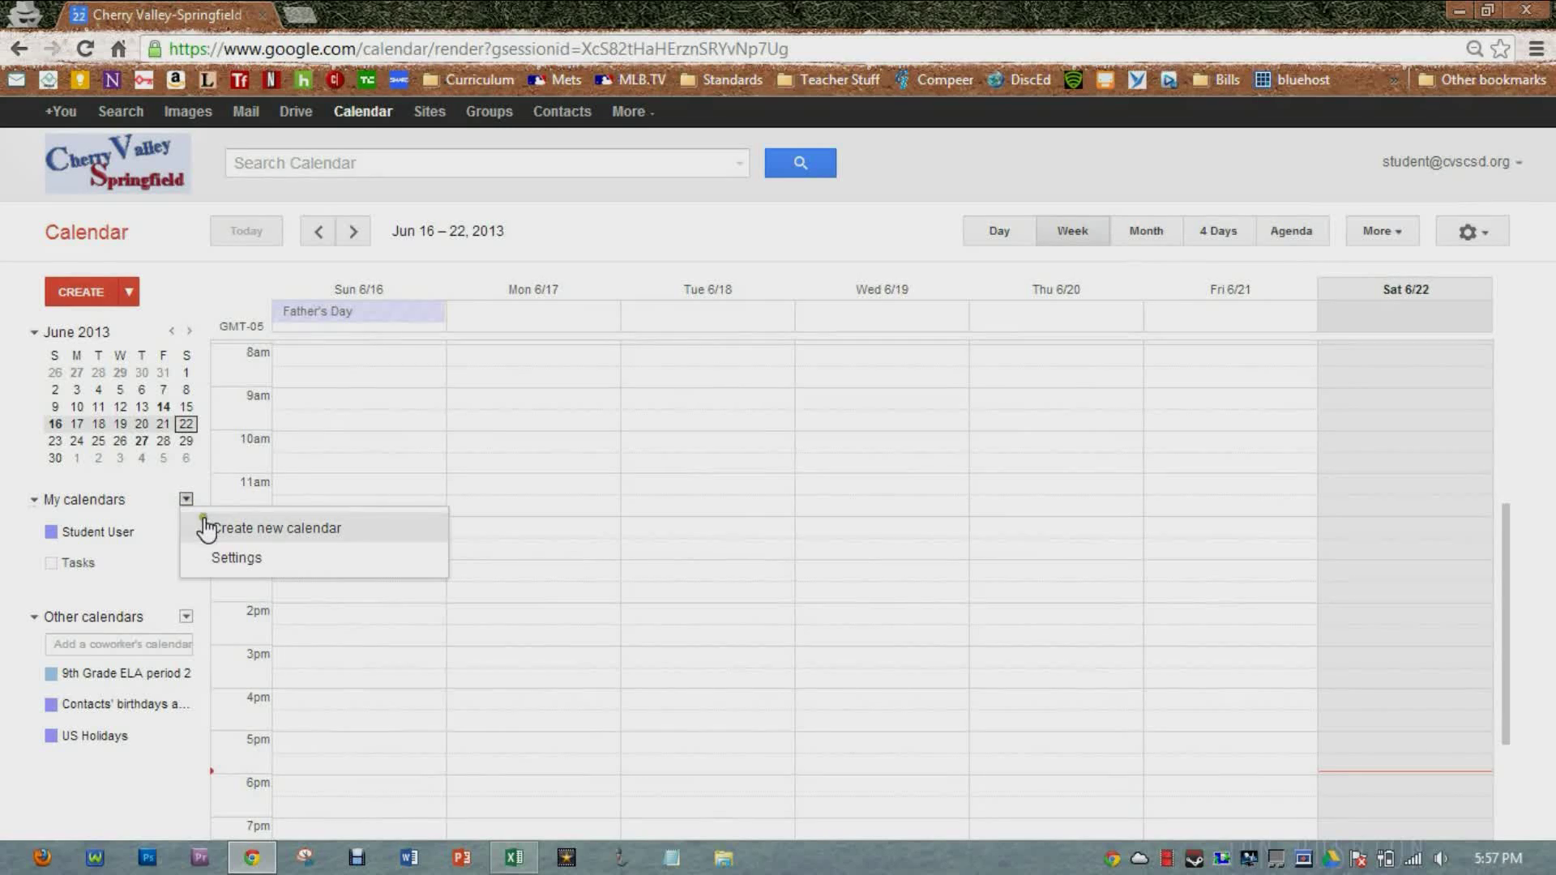
{"action": "left_click", "coordinate": [217, 531]}
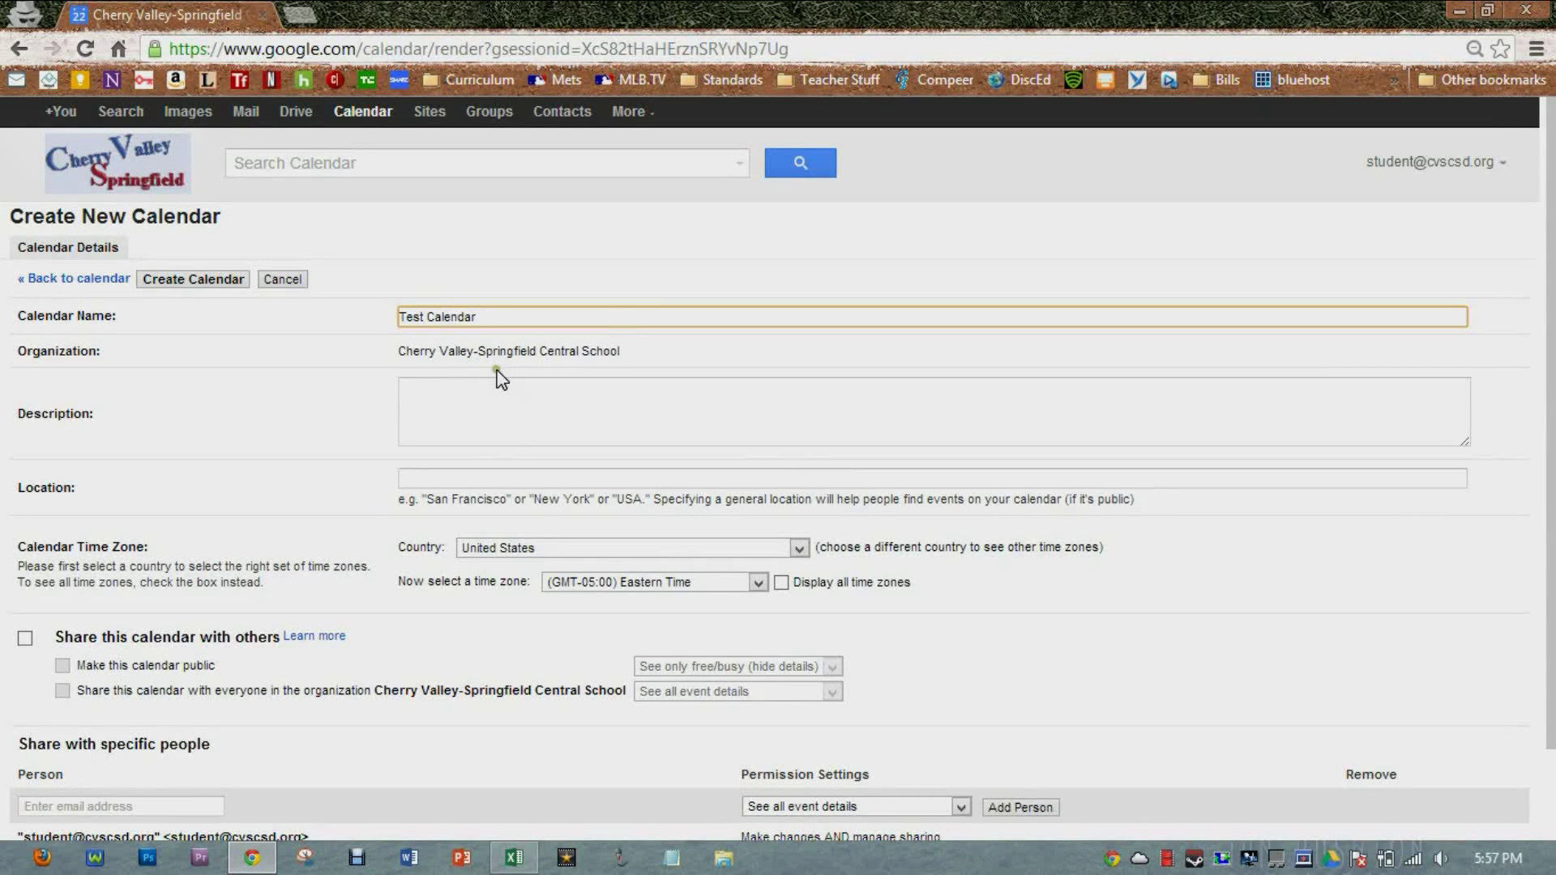
{"action": "scroll", "coordinate": [494, 390], "scroll_direction": "down", "scroll_amount": 2}
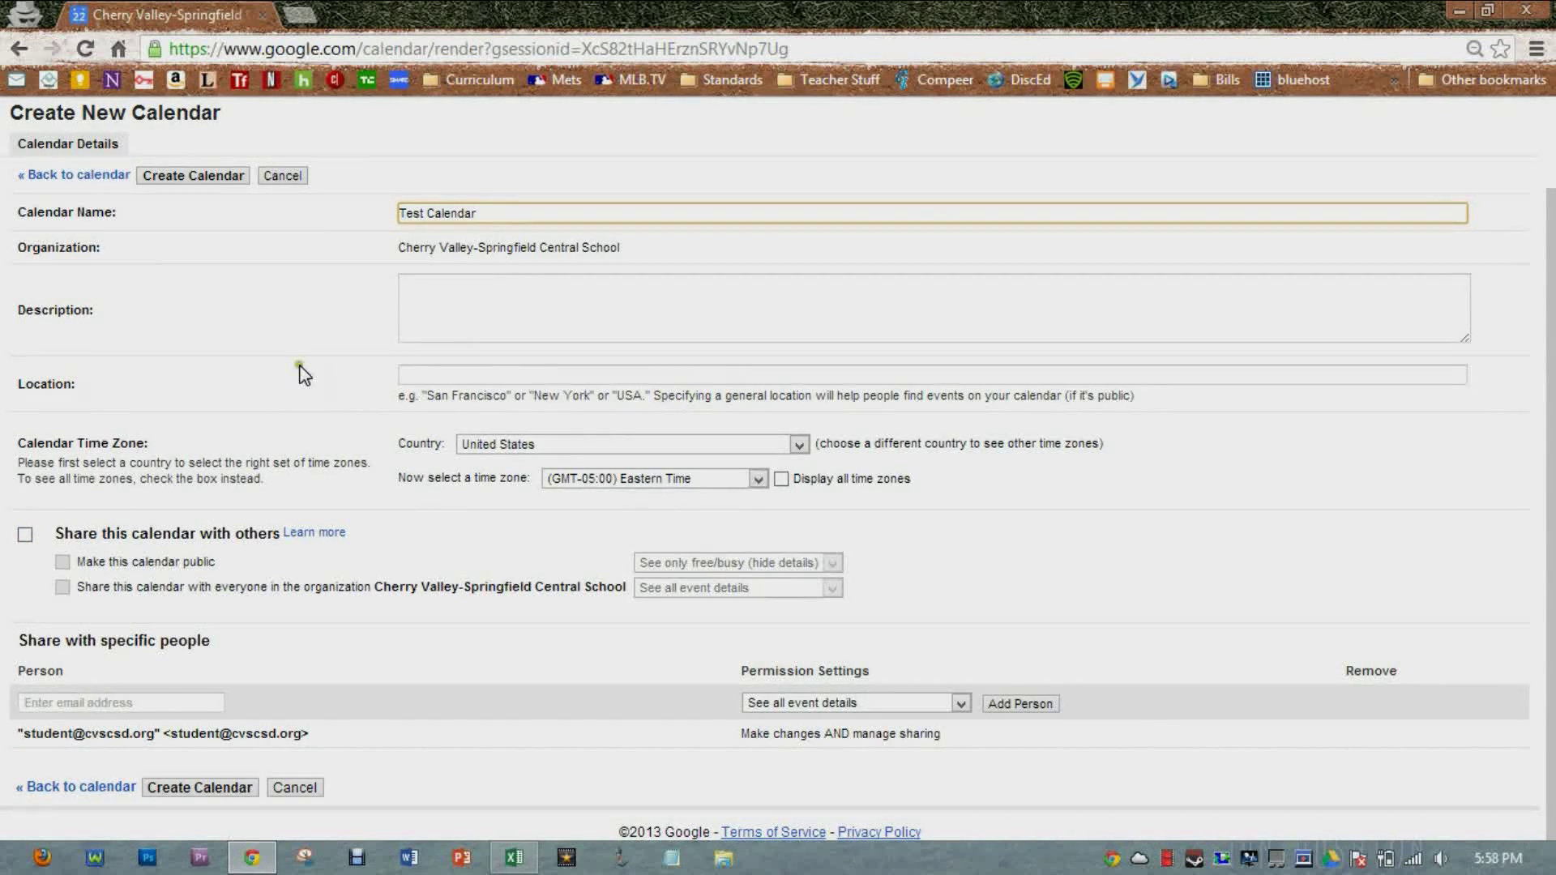
{"action": "scroll", "coordinate": [298, 371], "scroll_direction": "up", "scroll_amount": 2}
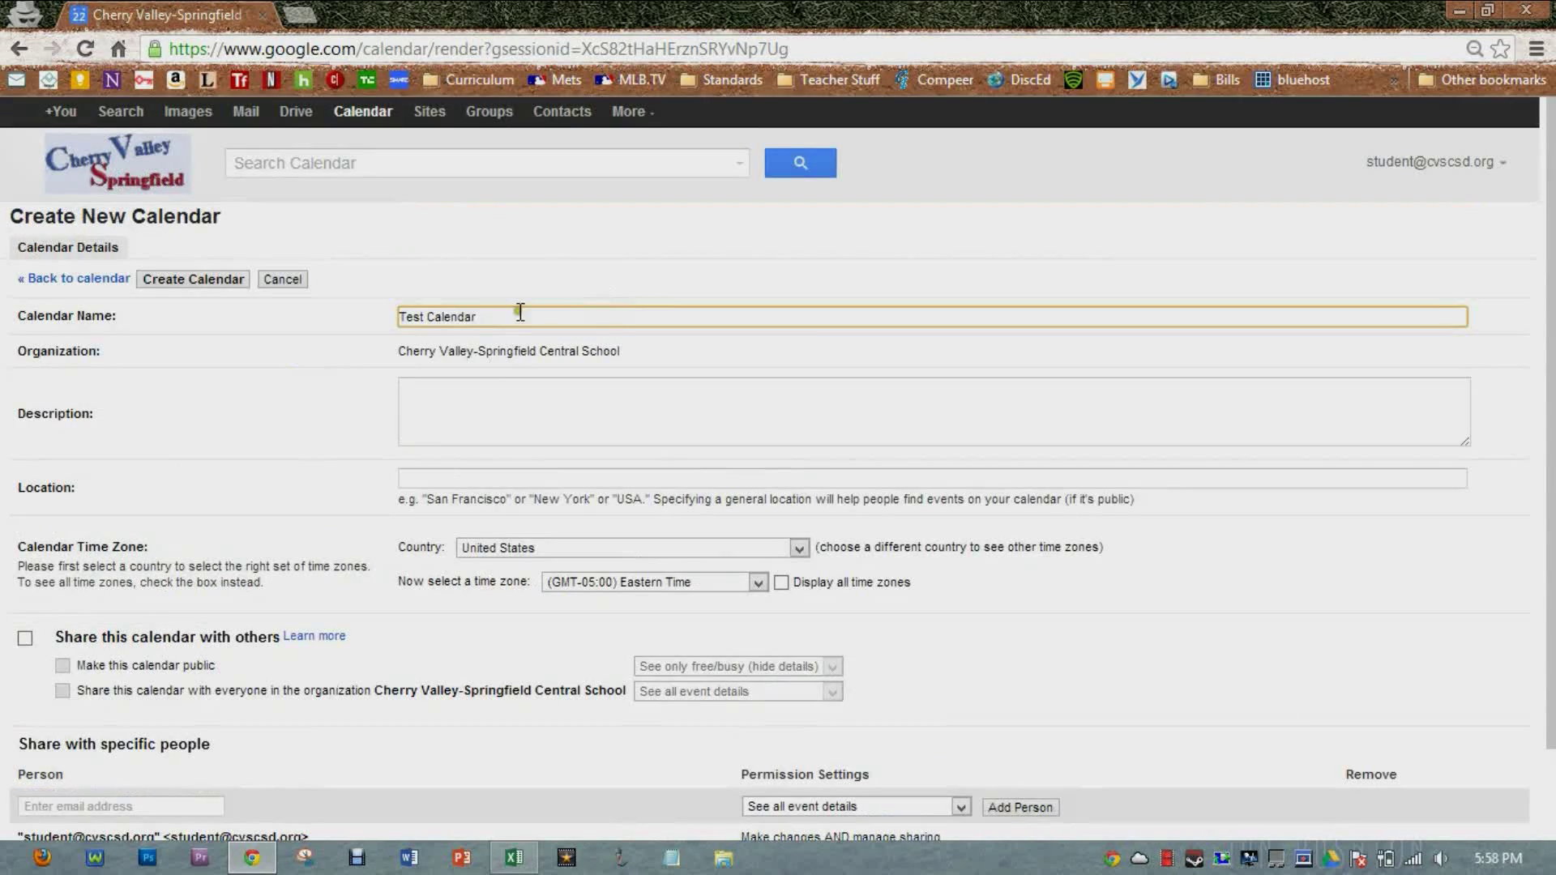
{"action": "left_click", "coordinate": [194, 279]}
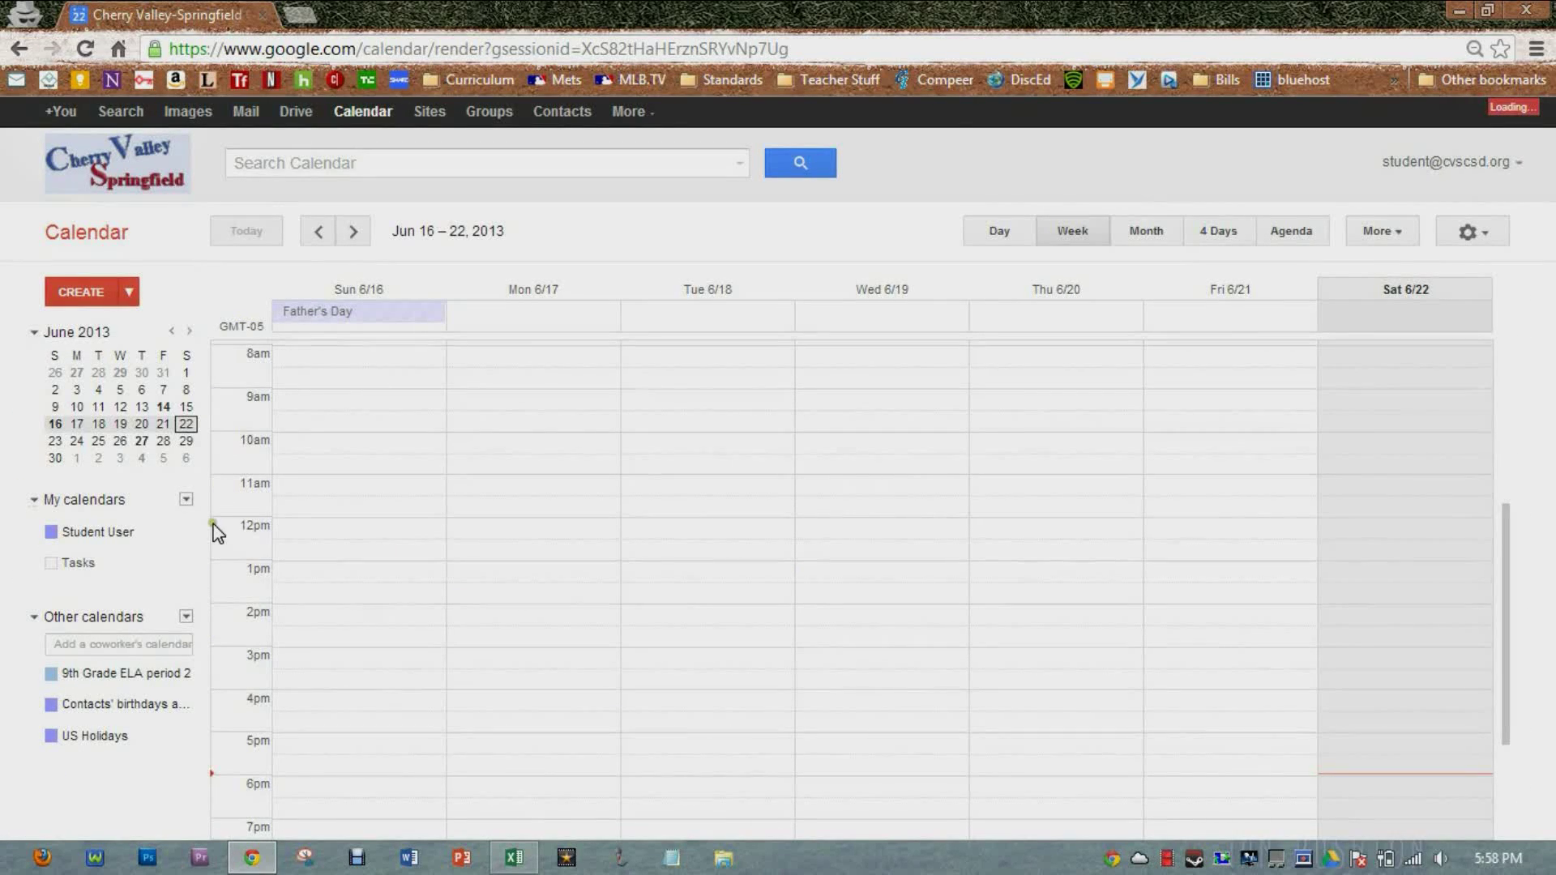
Step: Import Book1.csv into Test Calendar through Other calendars' Import calendar
{"action": "left_click", "coordinate": [187, 618]}
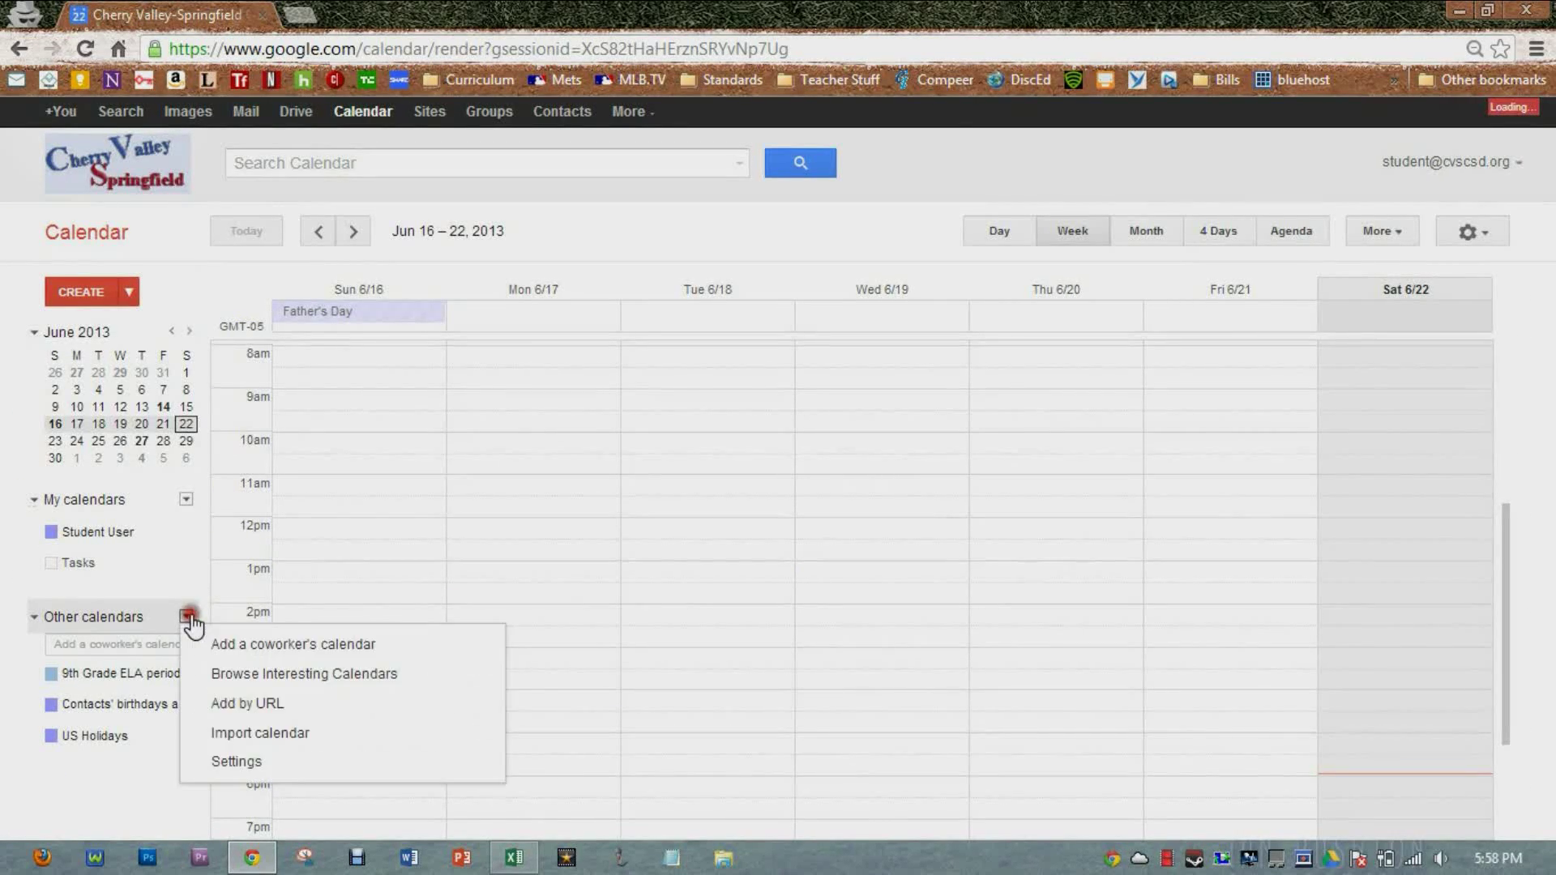
{"action": "left_click", "coordinate": [263, 734]}
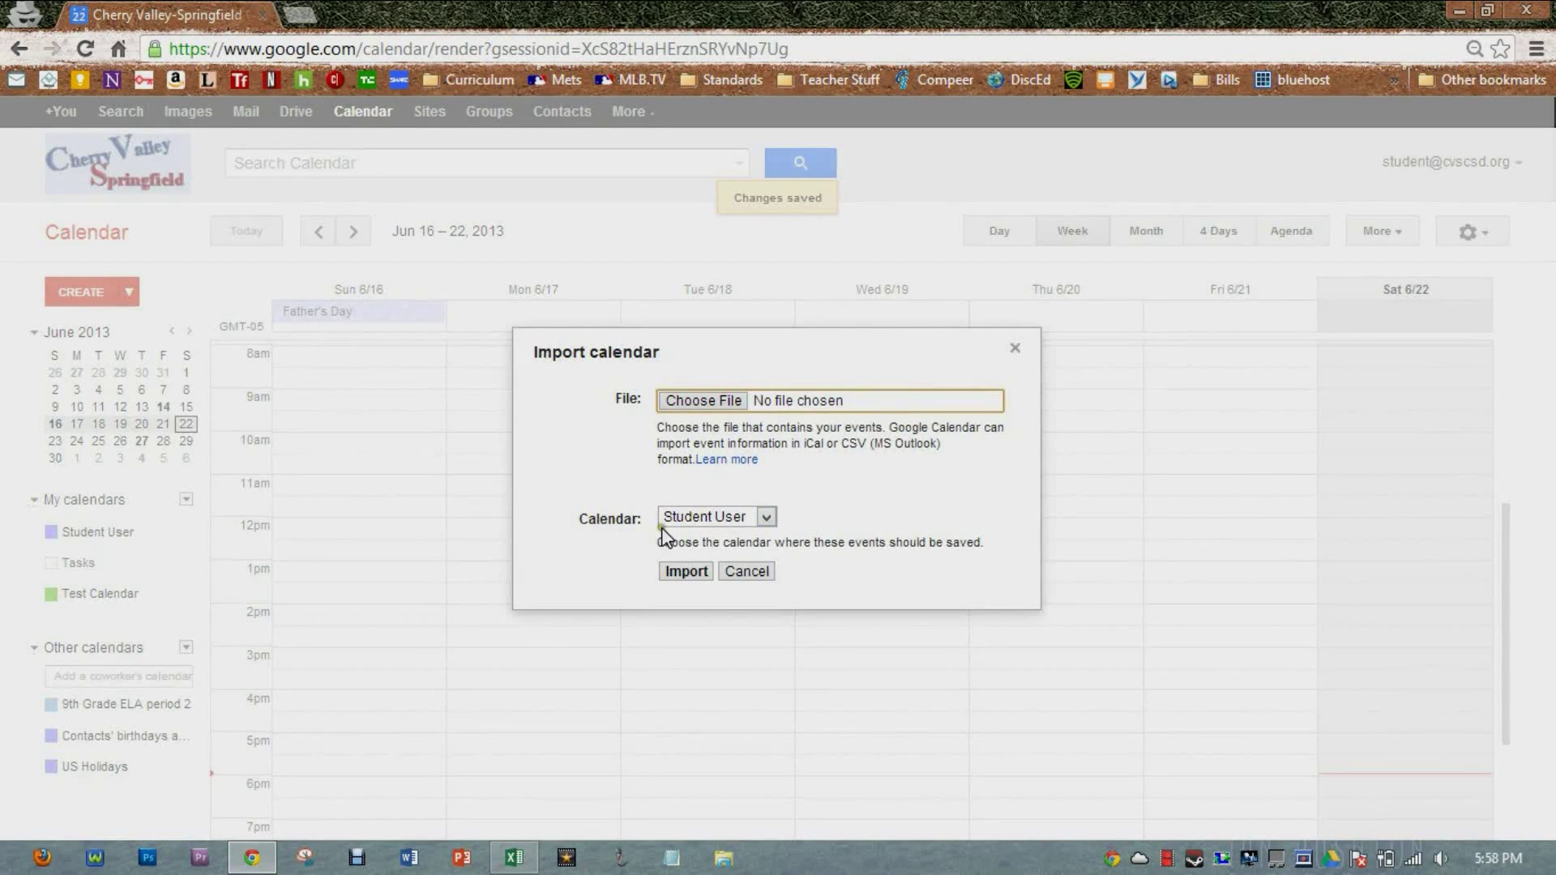
{"action": "left_click", "coordinate": [767, 517]}
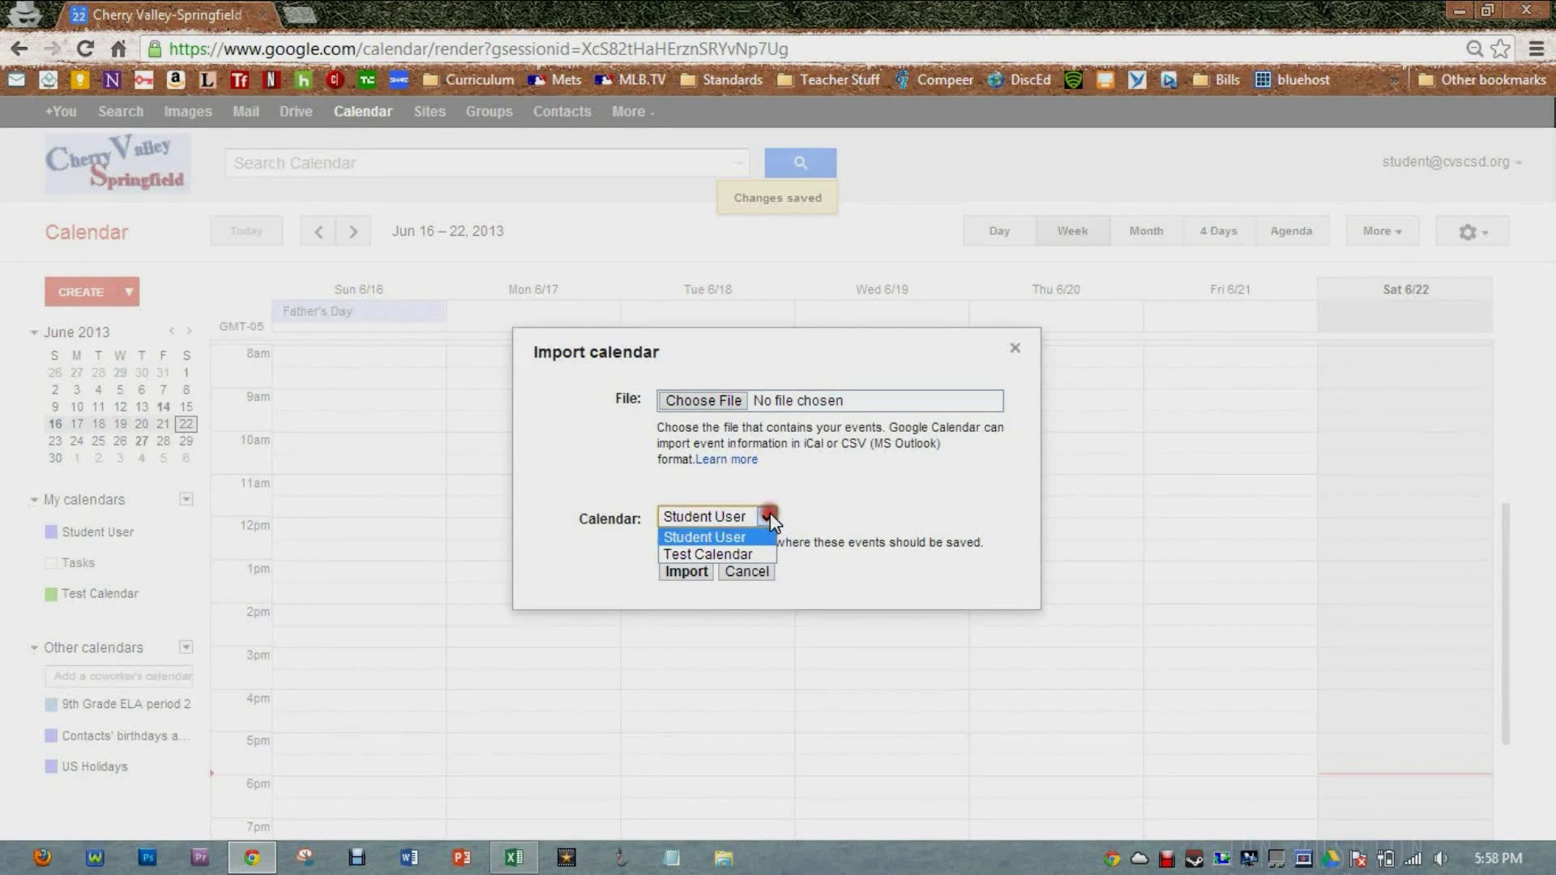
{"action": "left_click", "coordinate": [746, 557]}
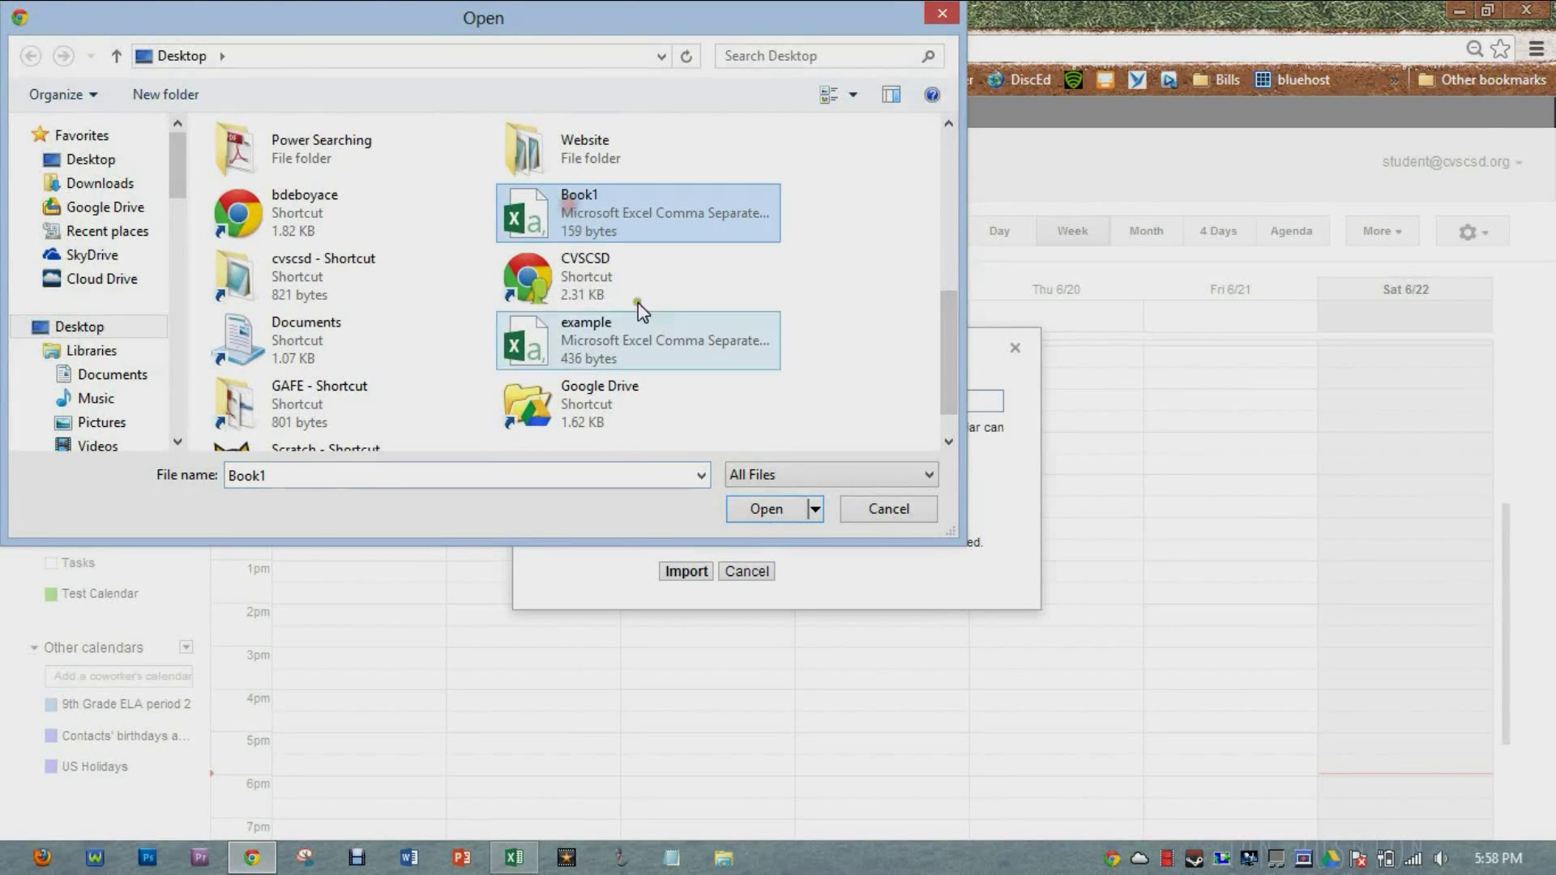
{"action": "left_click", "coordinate": [767, 509]}
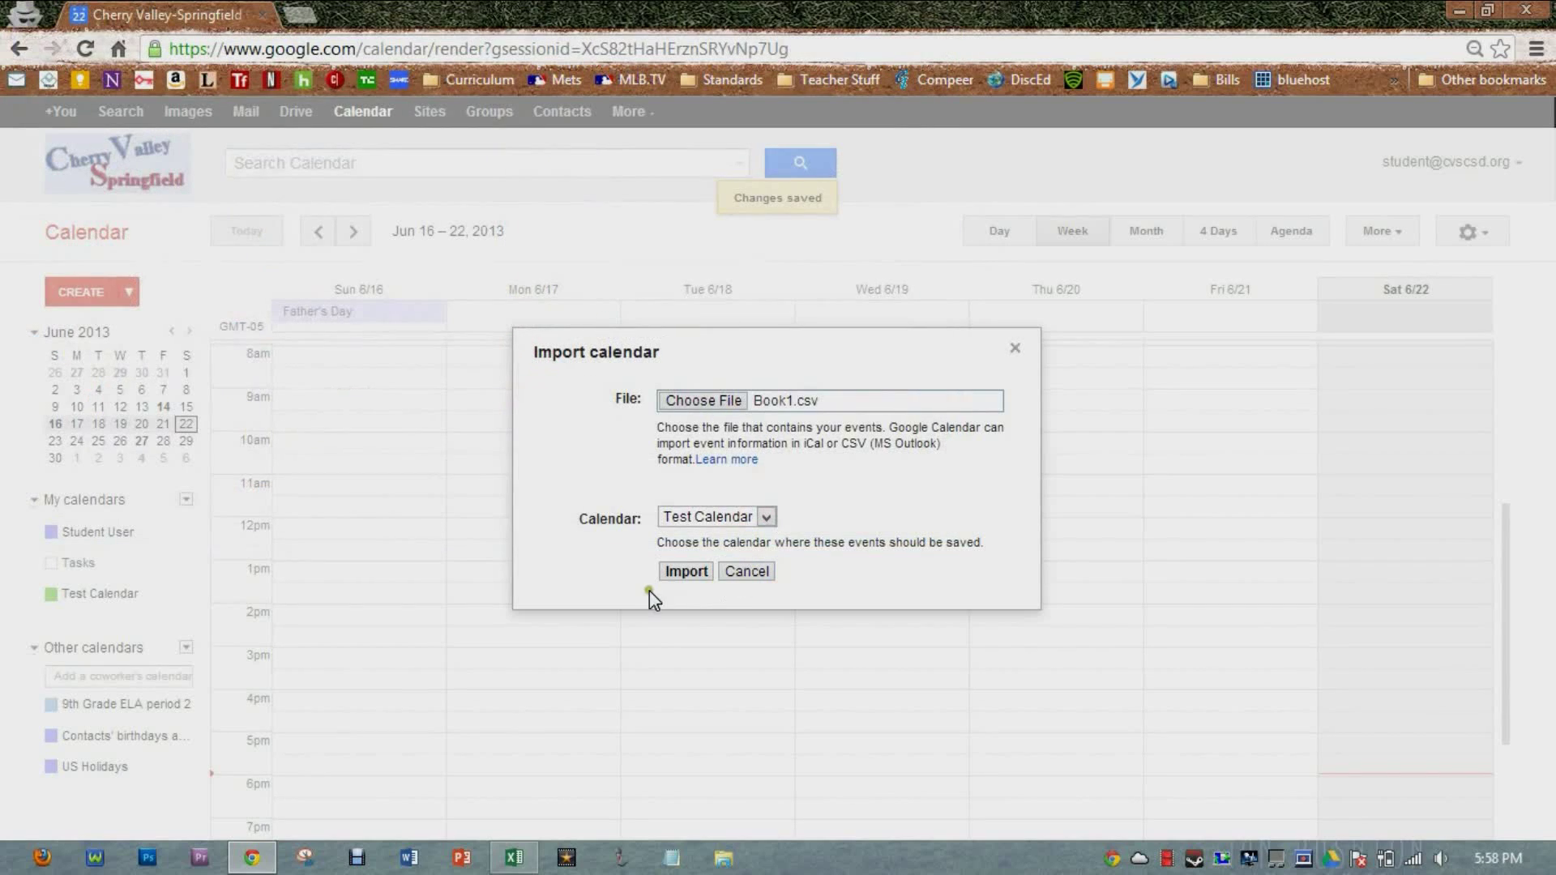
{"action": "left_click", "coordinate": [675, 572]}
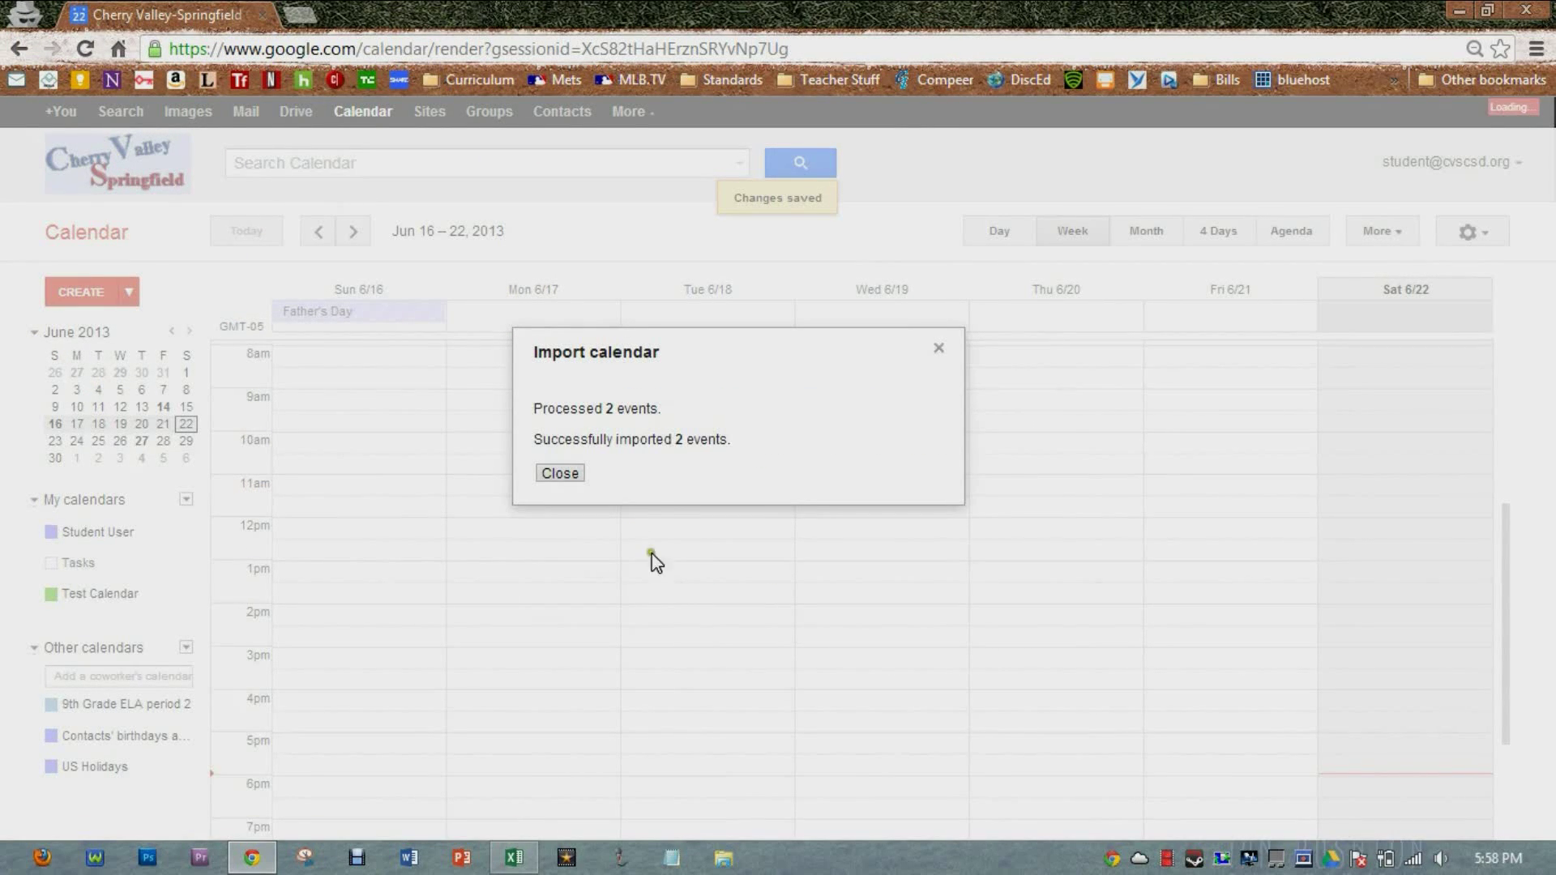
Step: Close the import report, switch to Month view, advance to August 2013, and toggle Test Calendar
{"action": "left_click_drag", "start_coordinate": [529, 409], "coordinate": [586, 474]}
{"action": "left_click", "coordinate": [567, 474]}
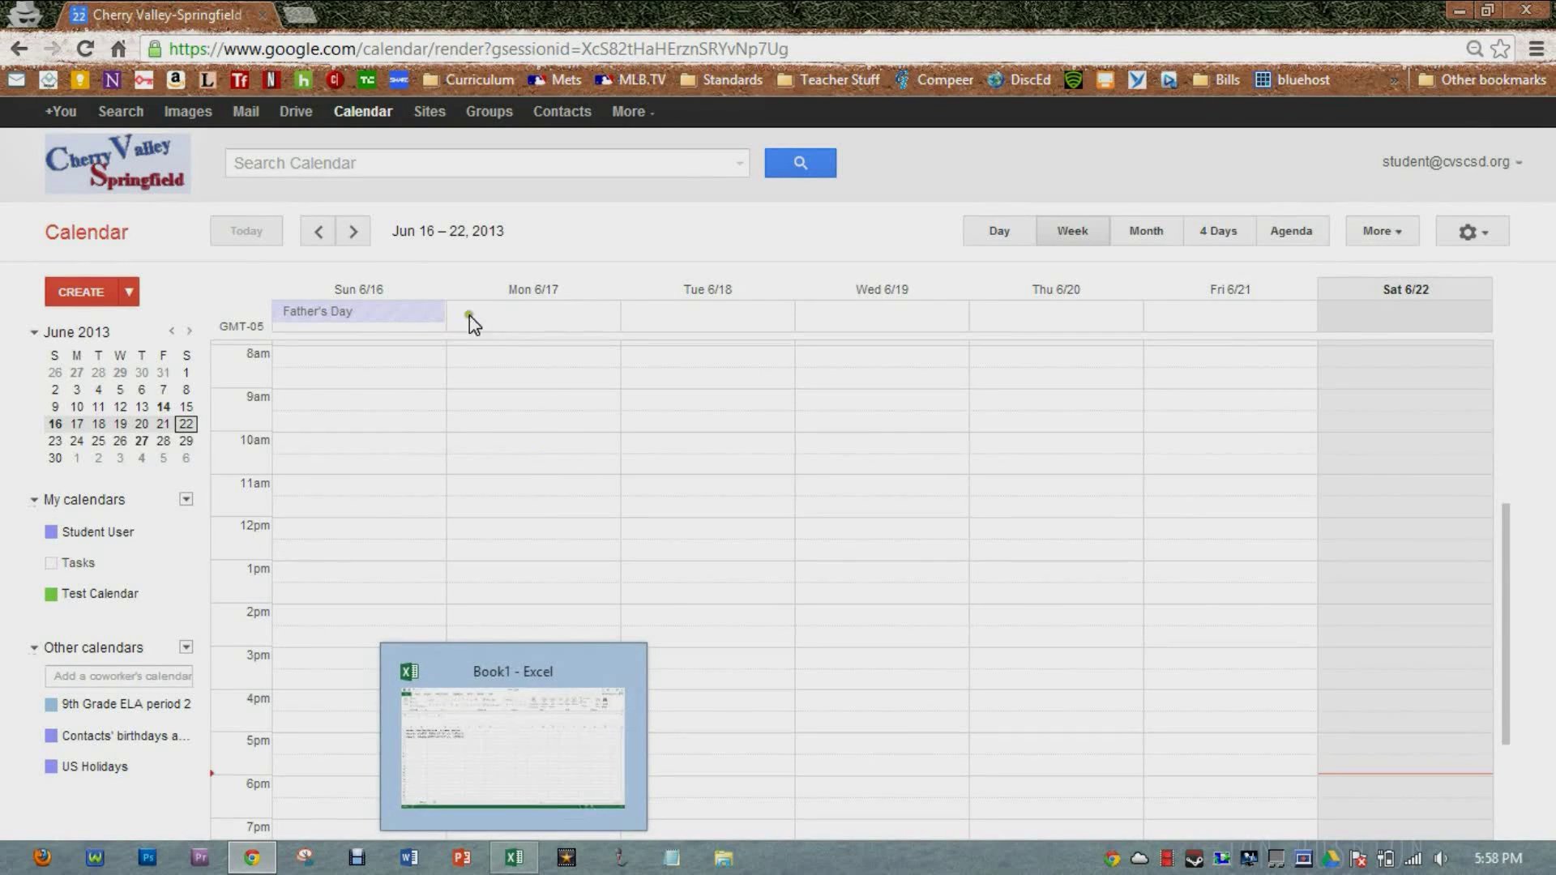
{"action": "left_click", "coordinate": [1149, 237]}
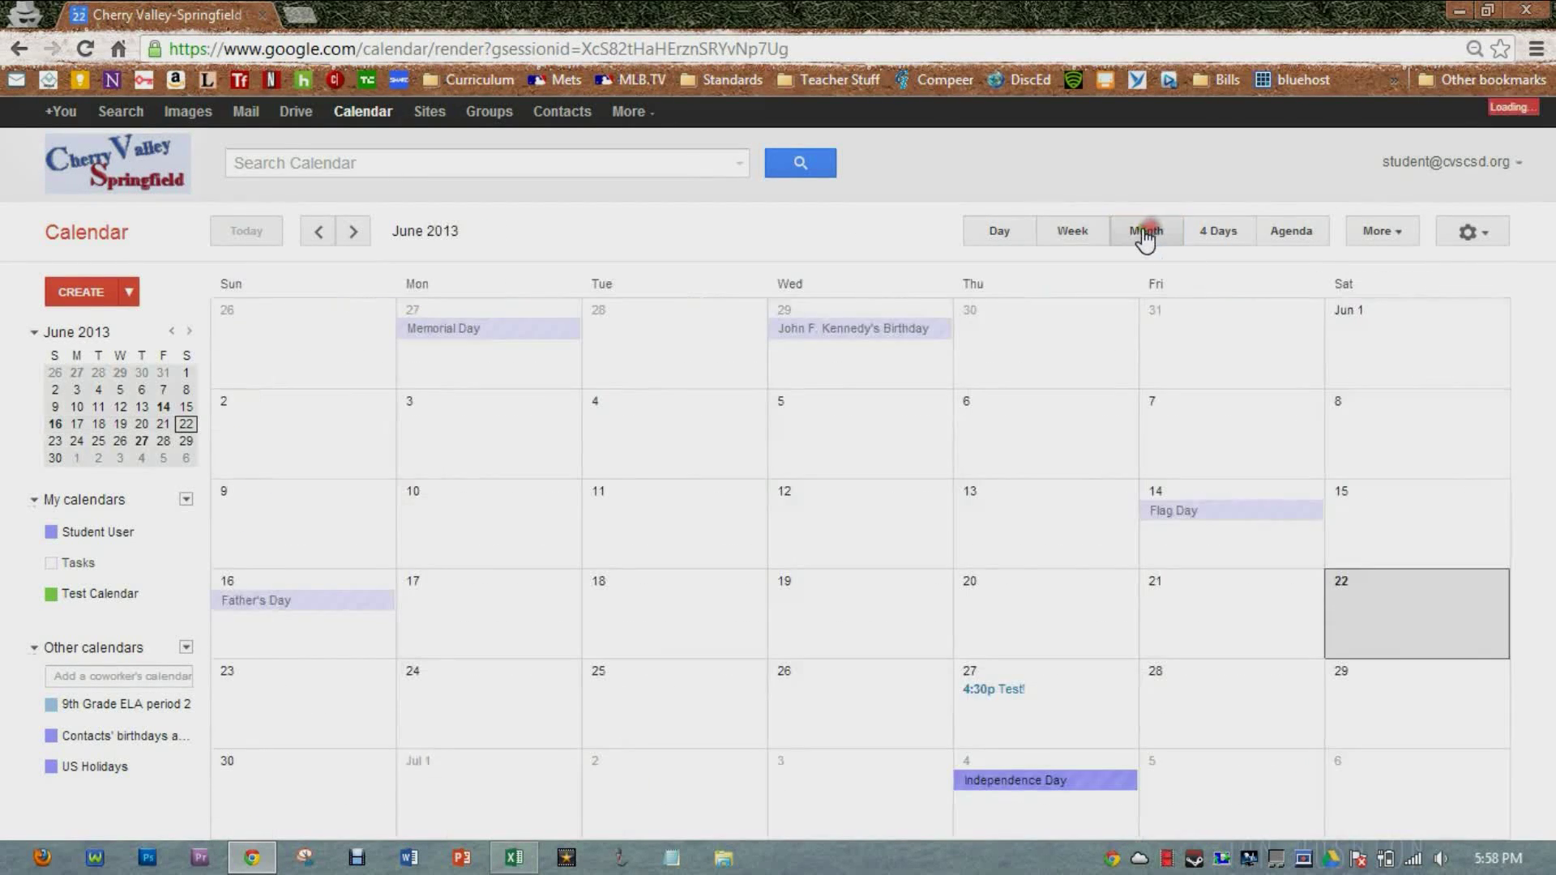
{"action": "left_click", "coordinate": [354, 234]}
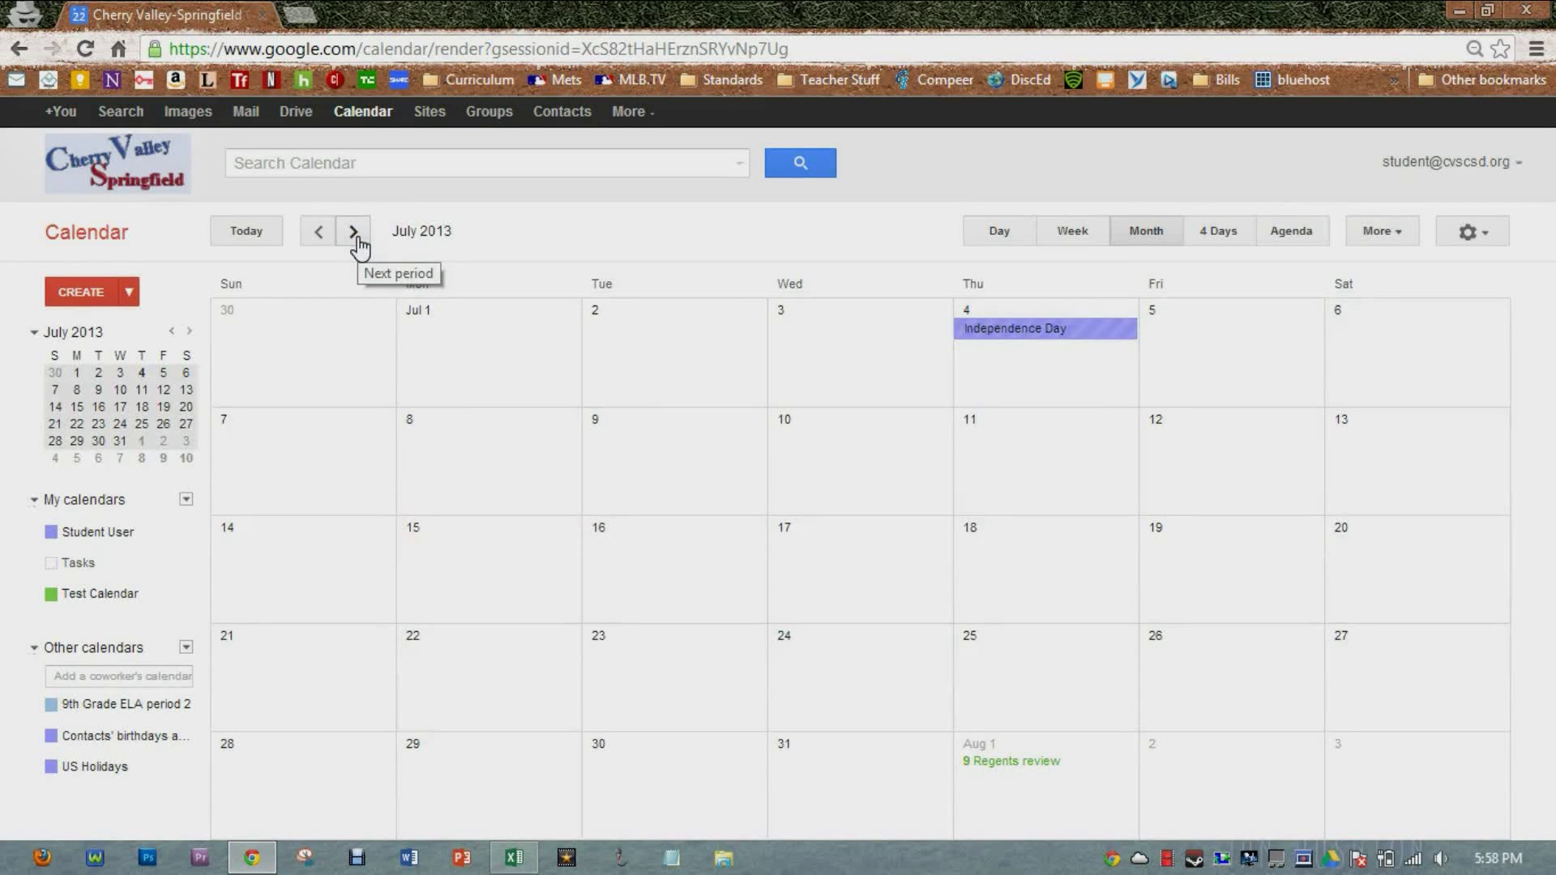
{"action": "left_click", "coordinate": [354, 235]}
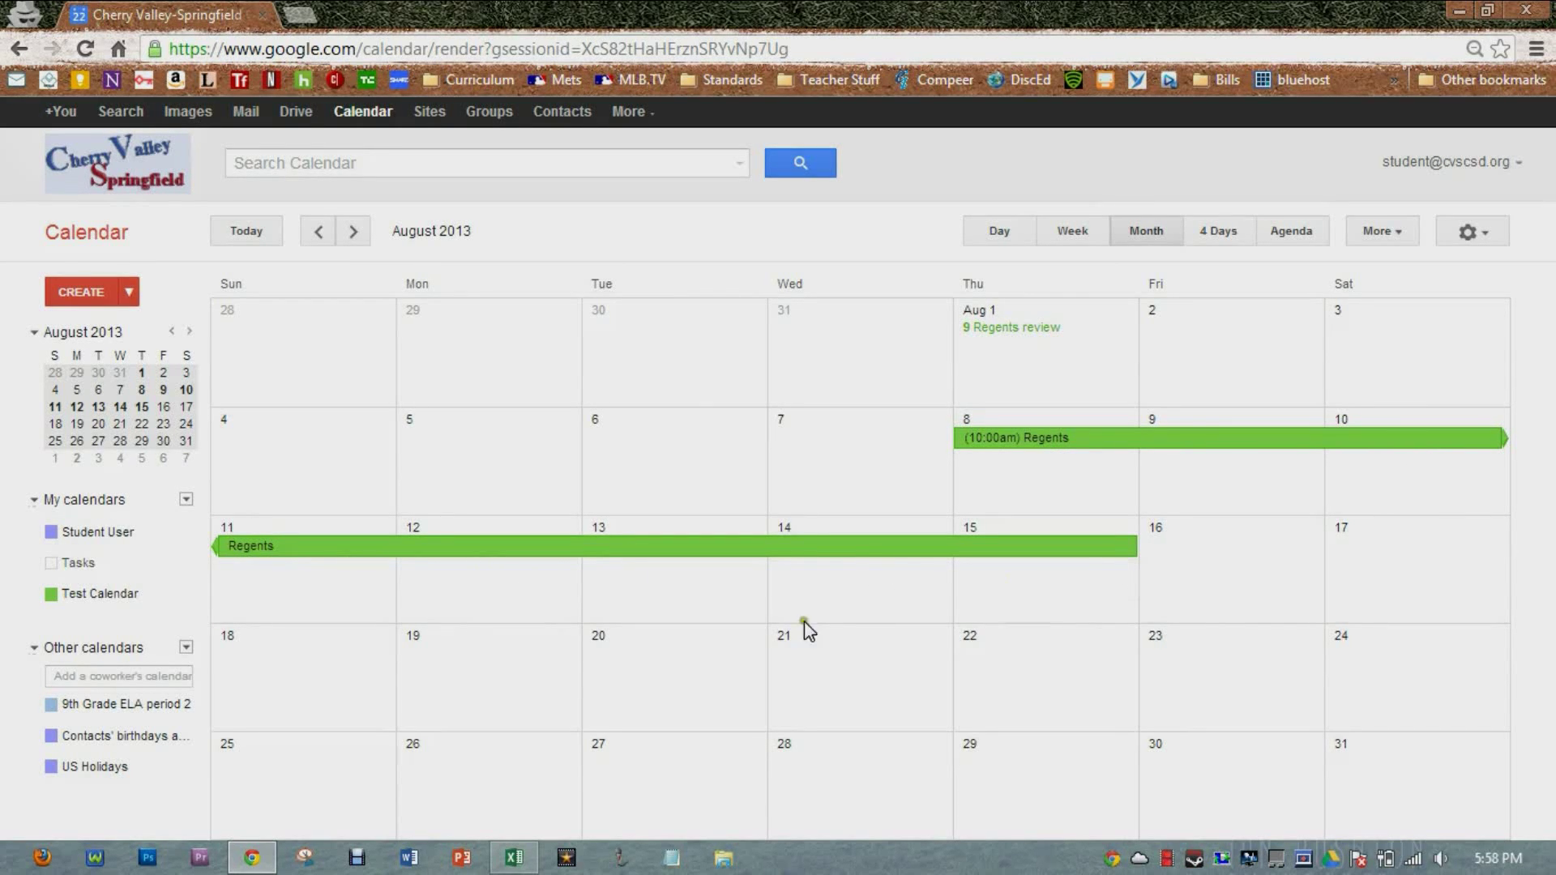
{"action": "left_click", "coordinate": [52, 596]}
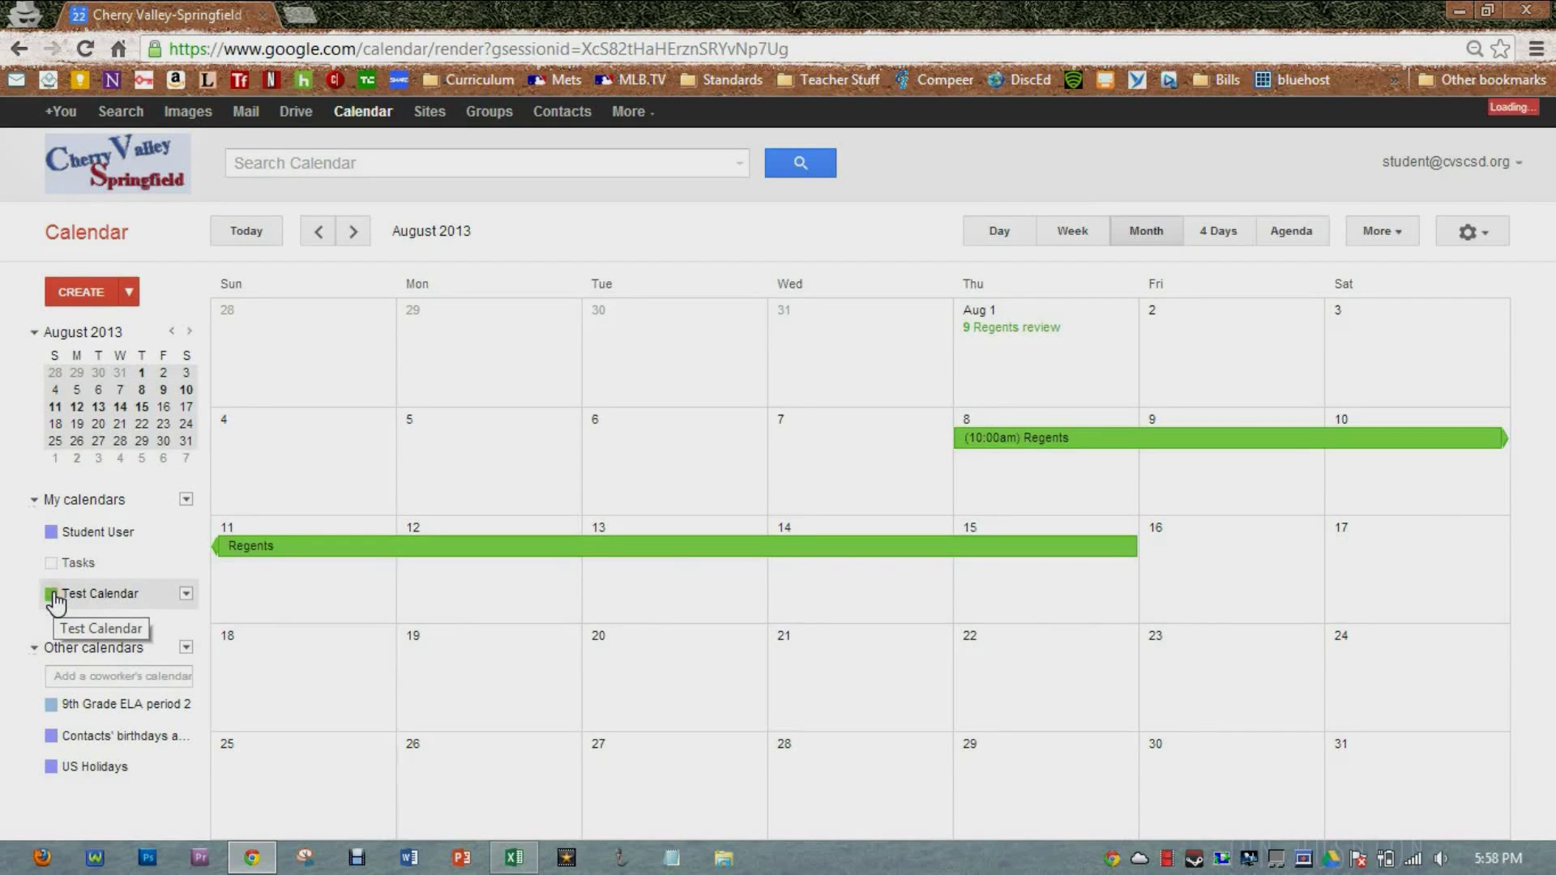